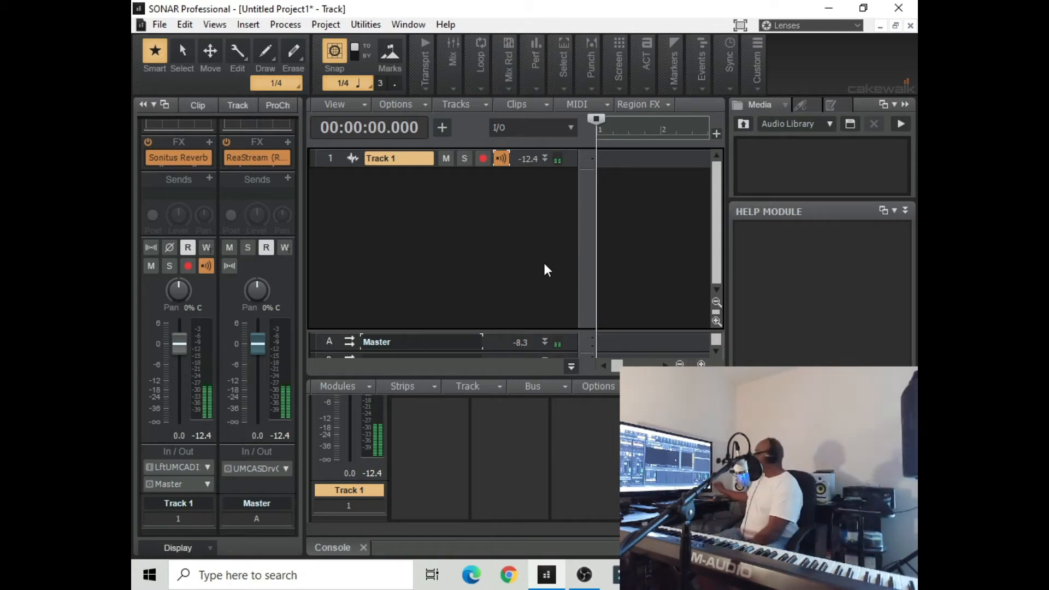
click(156, 27)
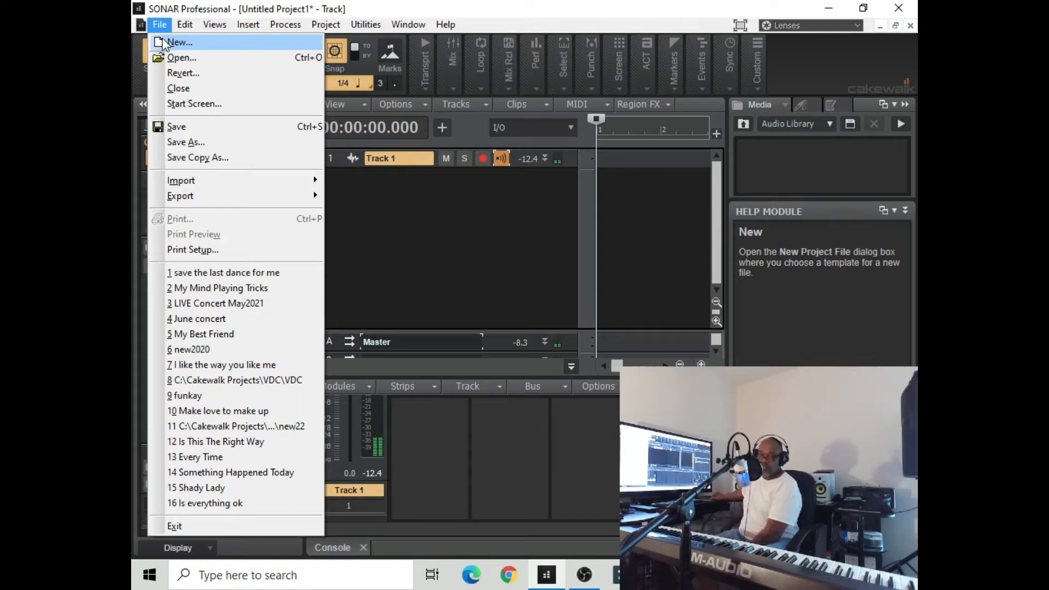
click(424, 12)
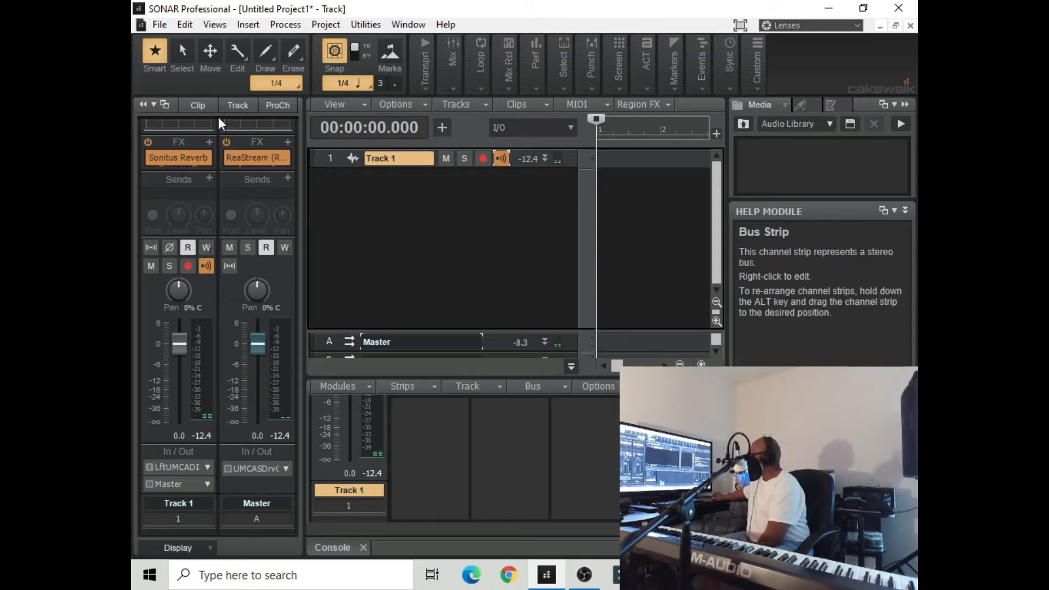
Insert the Cakewalk Sound Center soft synth as a simple instrument track with MIDI output enabled
click(250, 25)
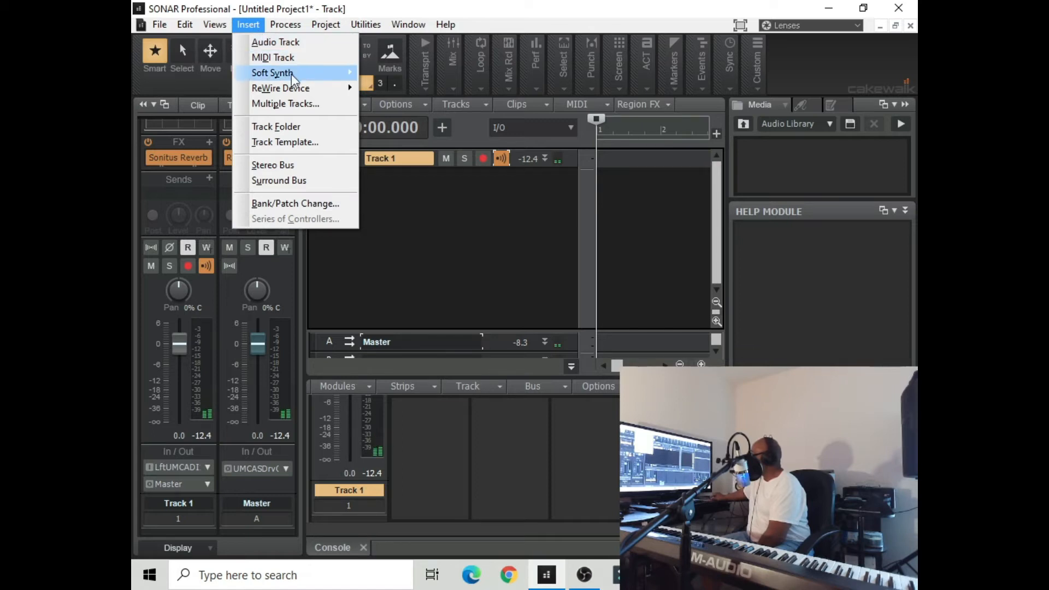
mouse_move(294, 78)
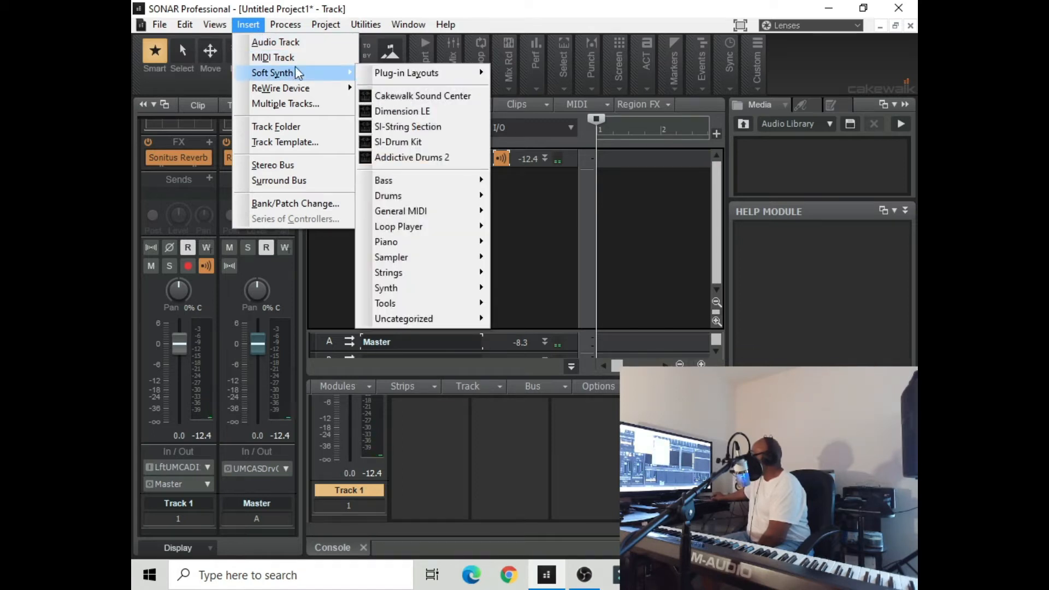
mouse_move(300, 29)
mouse_move(256, 26)
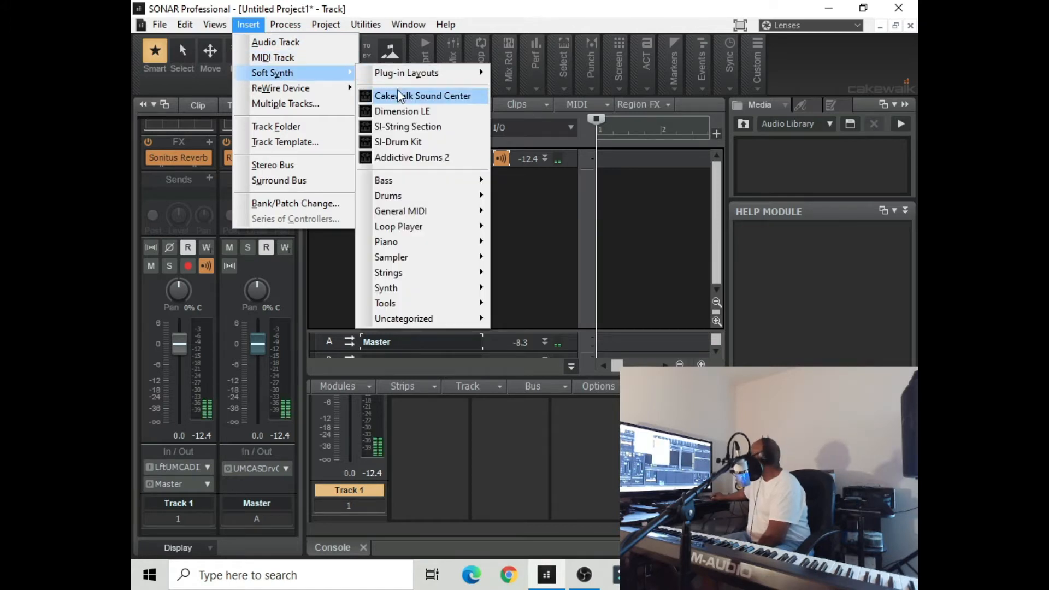
click(426, 103)
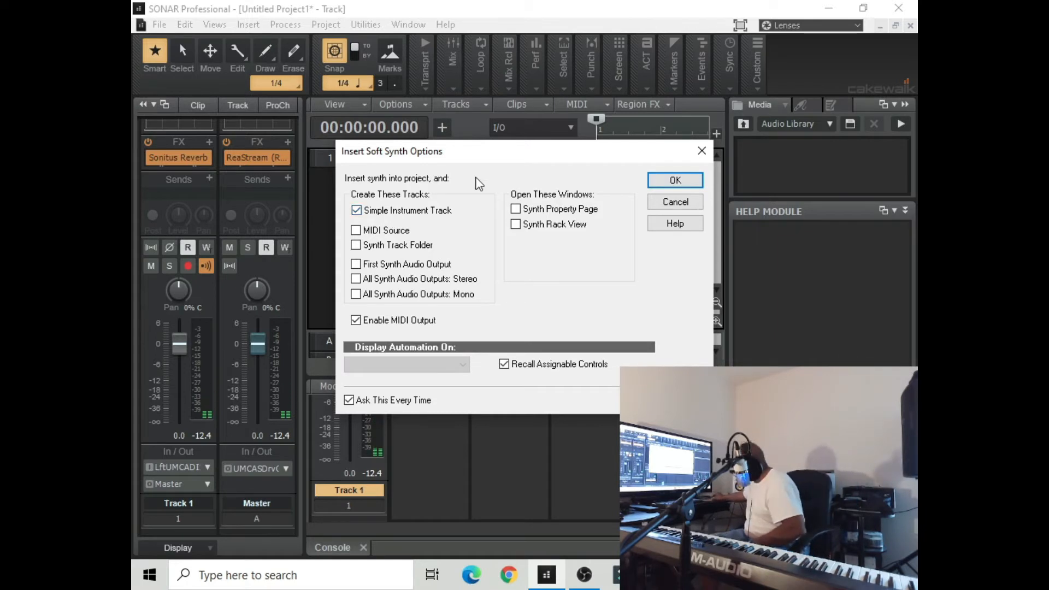
click(668, 181)
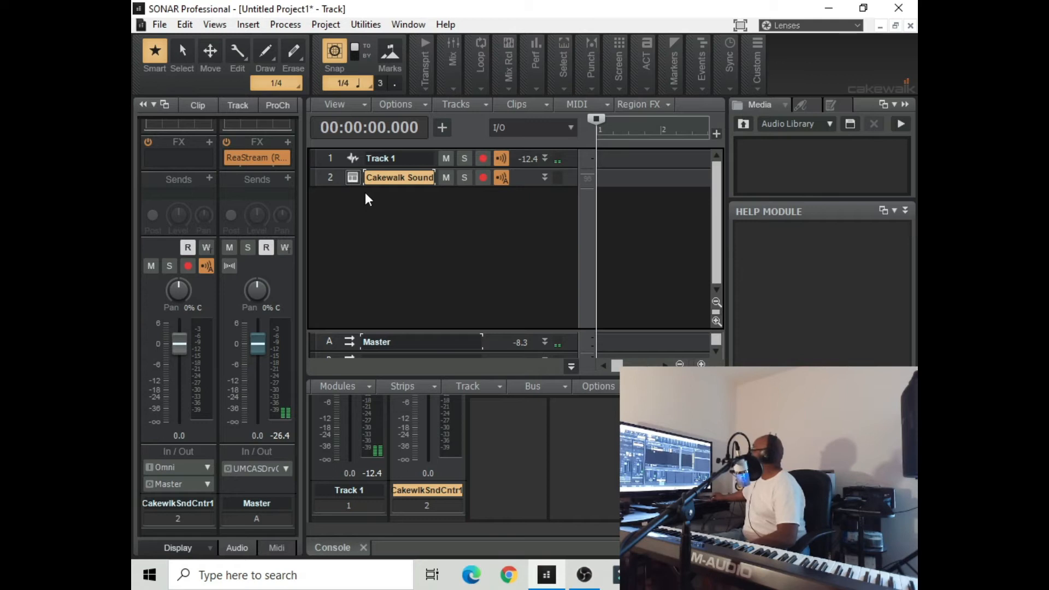
Open the Cakewalk Sound Center of track 2 and load the Rhodes program from the Electric Piano subtype of Piano
mouse_move(352, 179)
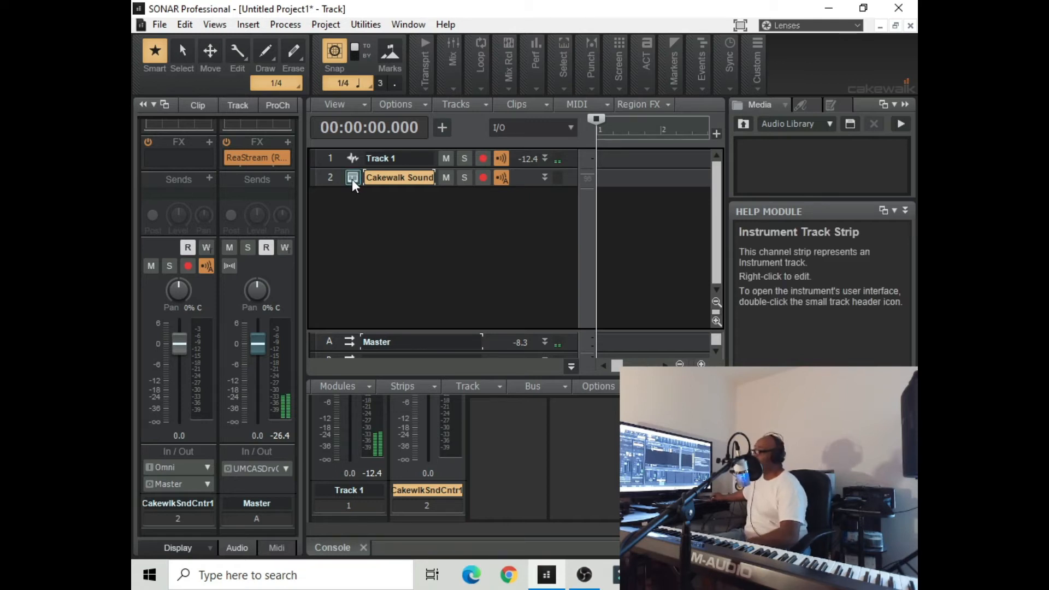
double_click(352, 179)
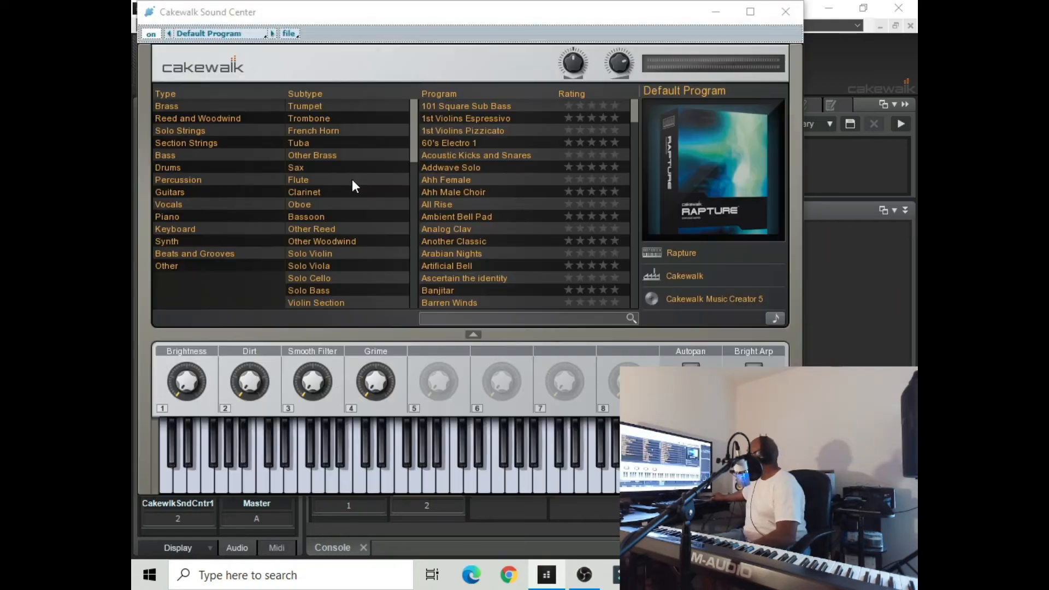
click(176, 218)
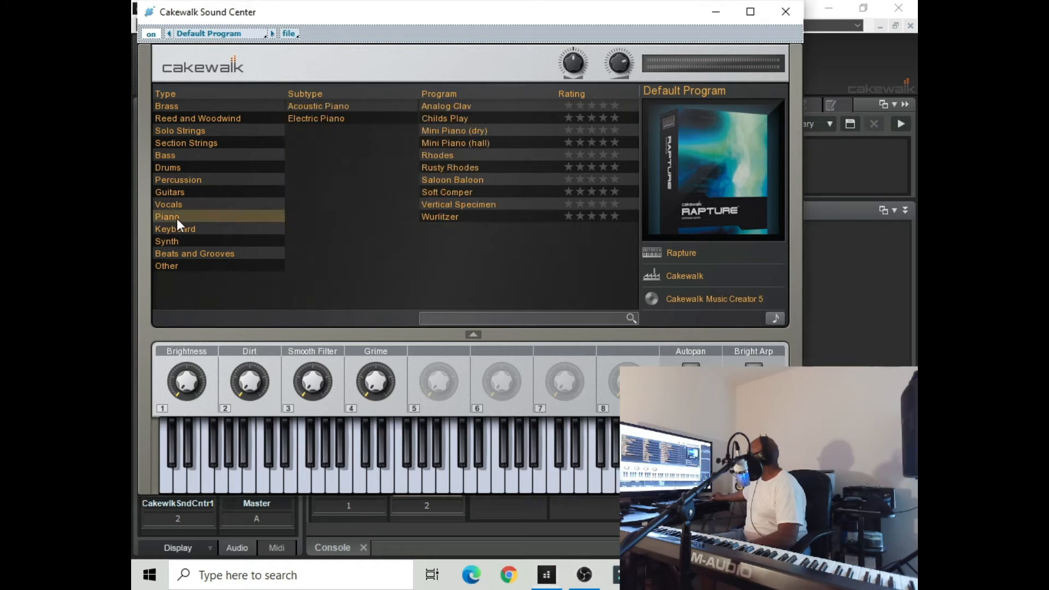
click(309, 119)
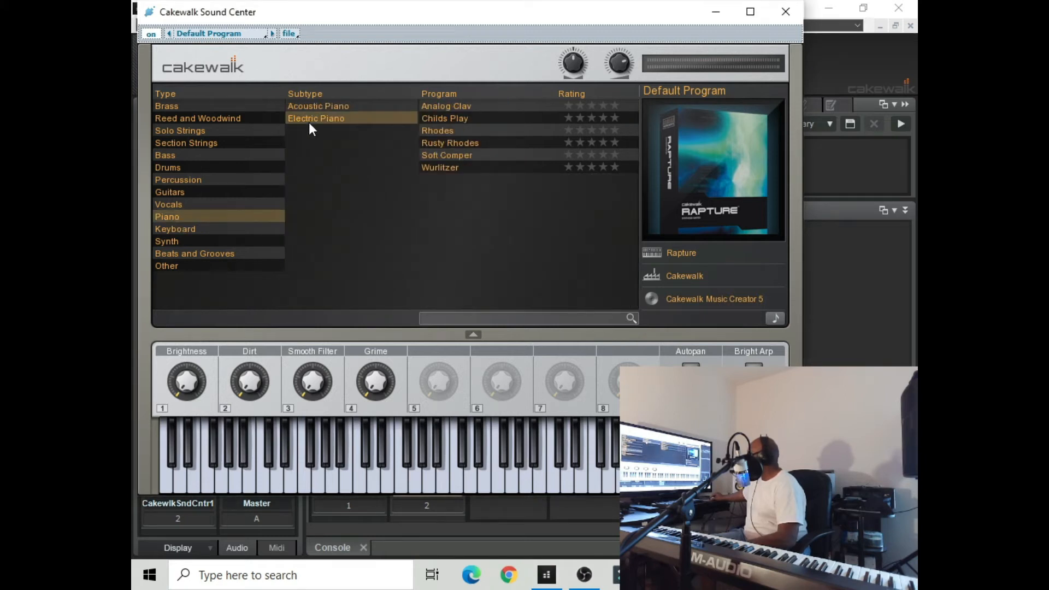
click(428, 124)
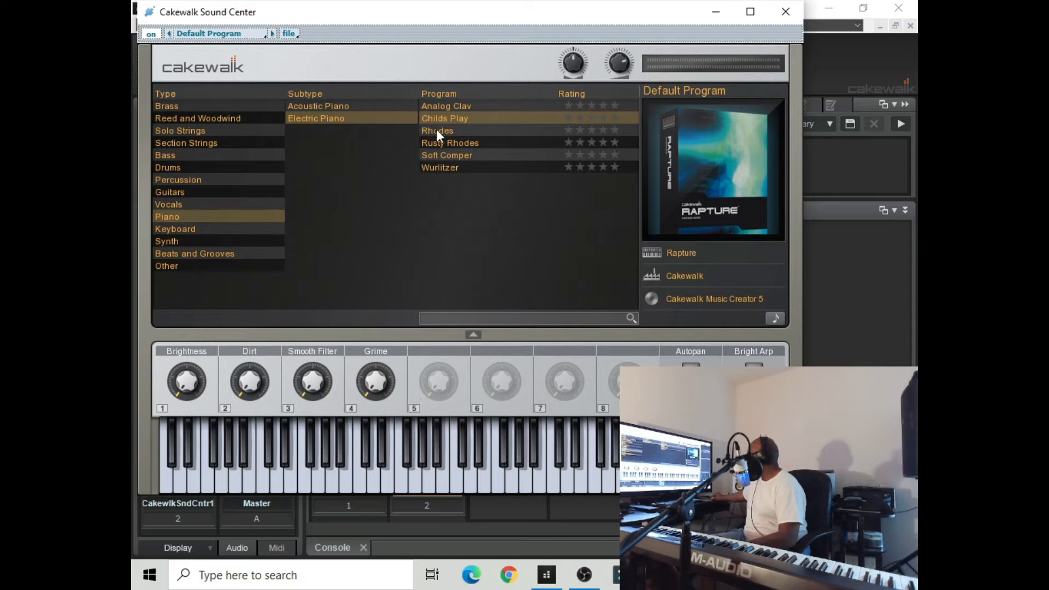
click(437, 131)
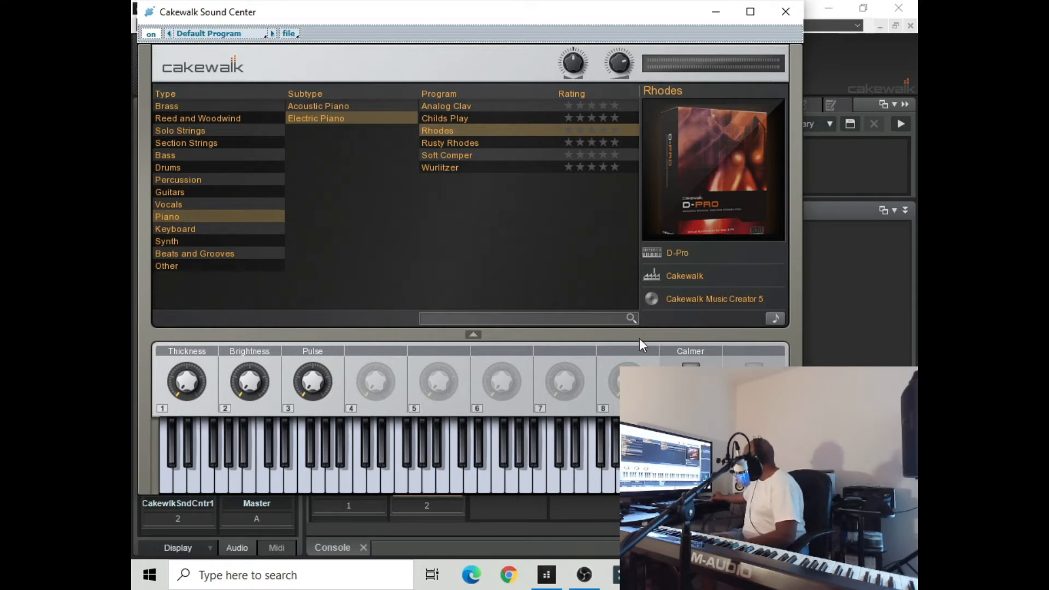
Turn on Calmer for the Rhodes sound, raise Pulse to about halfway and Brightness slightly, and minimize the synth window
click(690, 371)
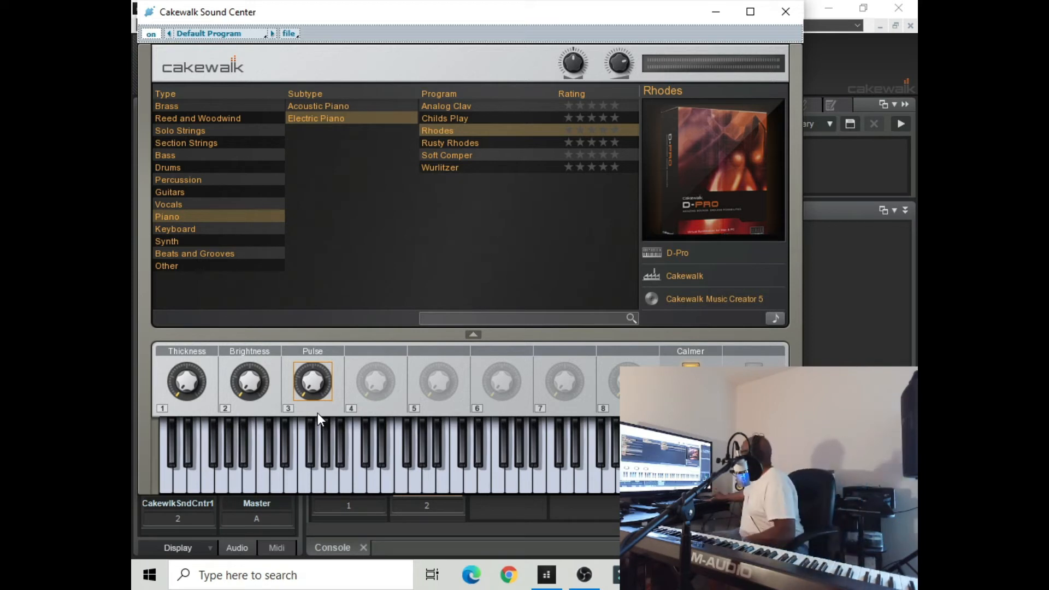
drag(302, 386, 321, 305)
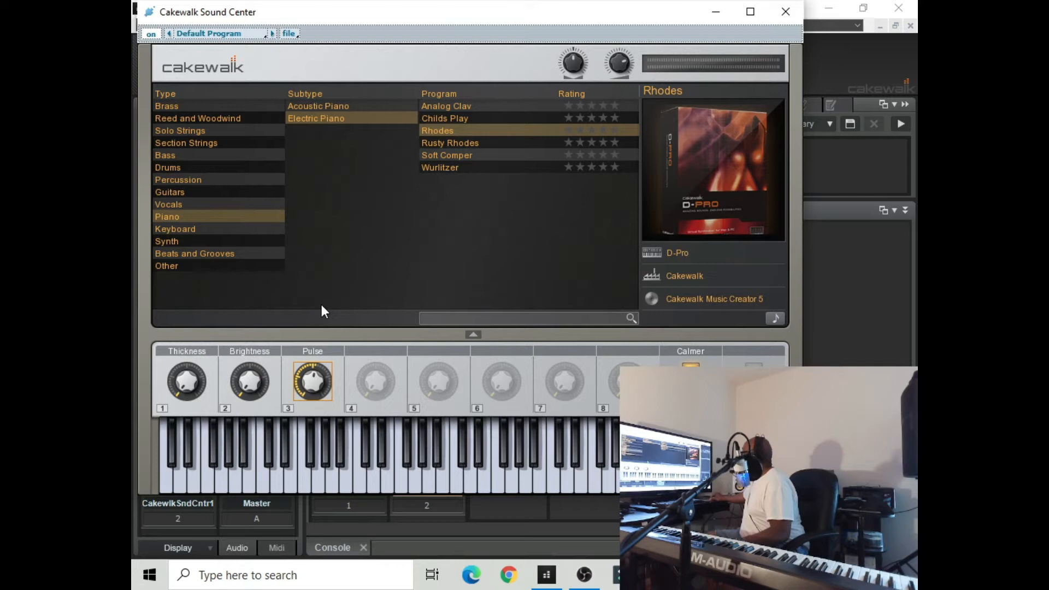
drag(235, 389, 251, 352)
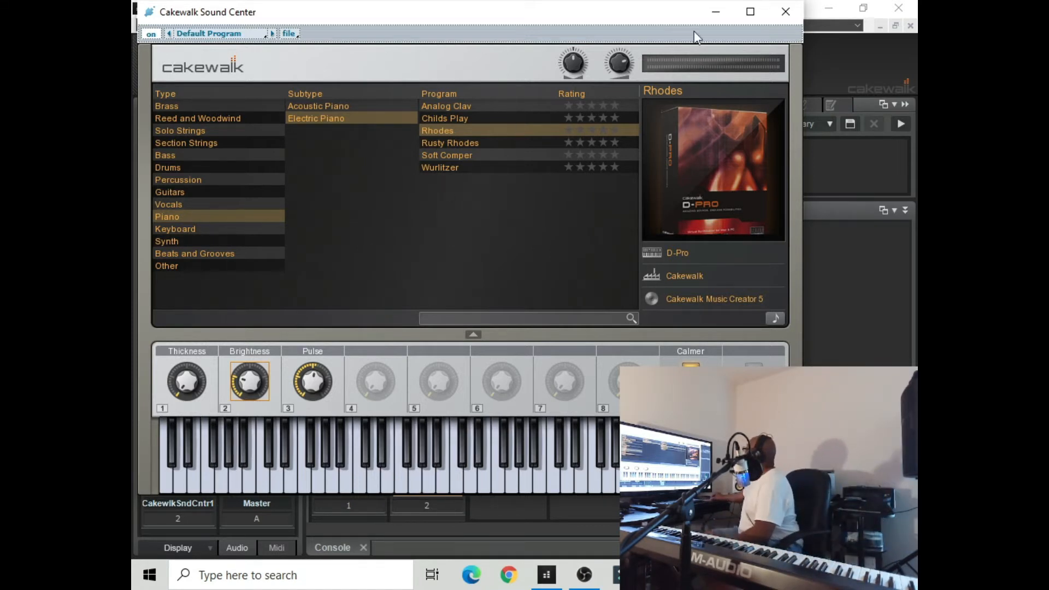
click(716, 17)
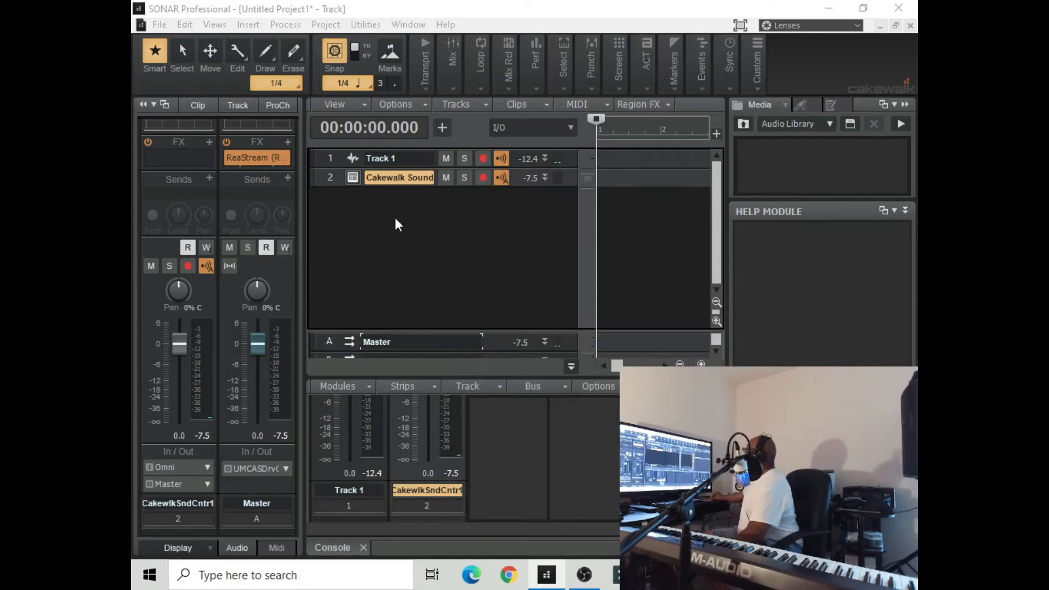
Insert a second Cakewalk Sound Center soft synth as a simple instrument track
click(255, 25)
mouse_move(273, 73)
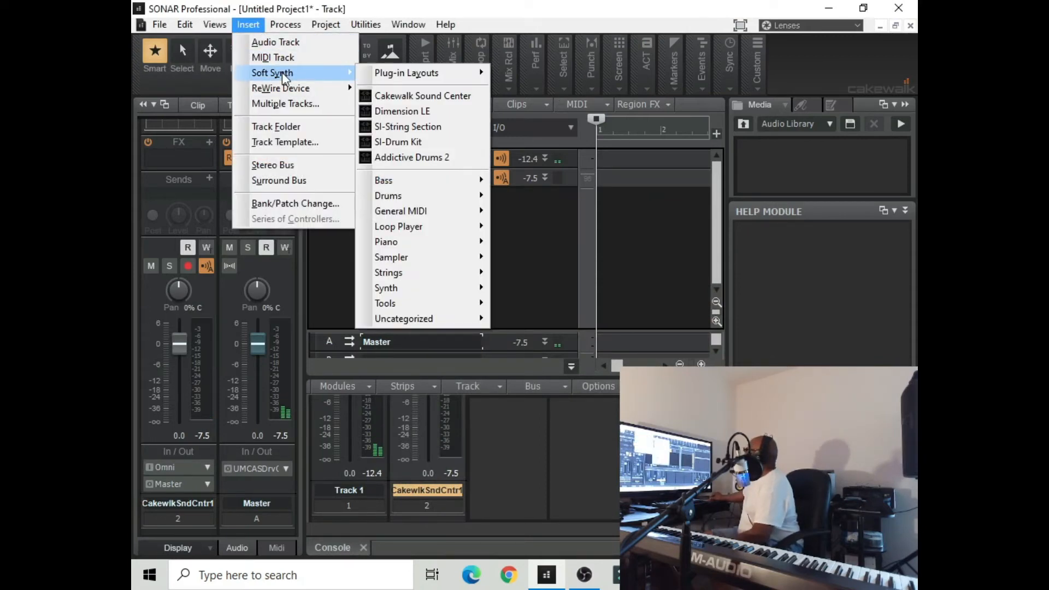
click(409, 97)
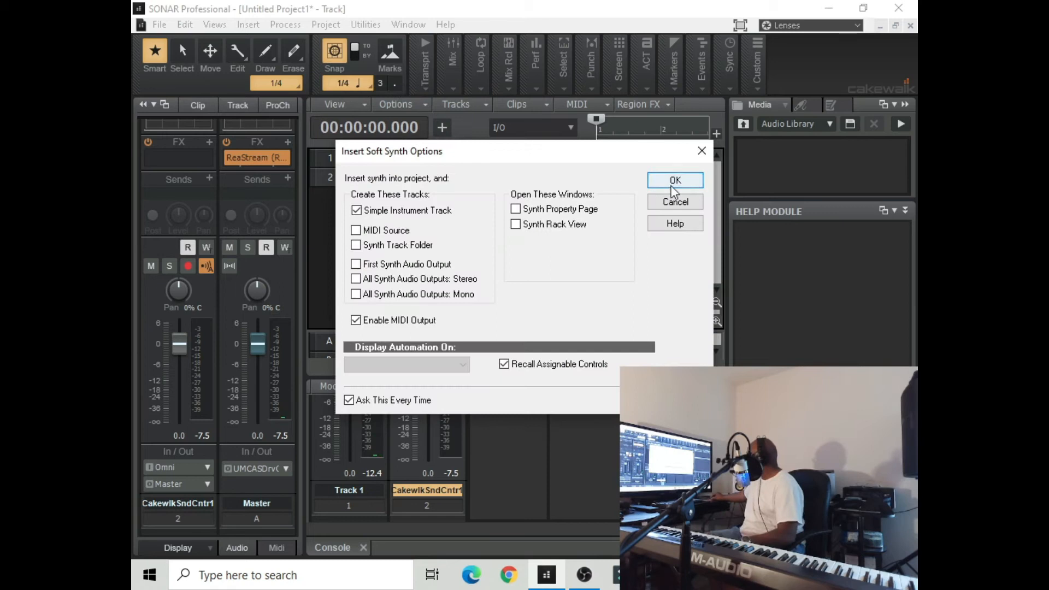
click(675, 182)
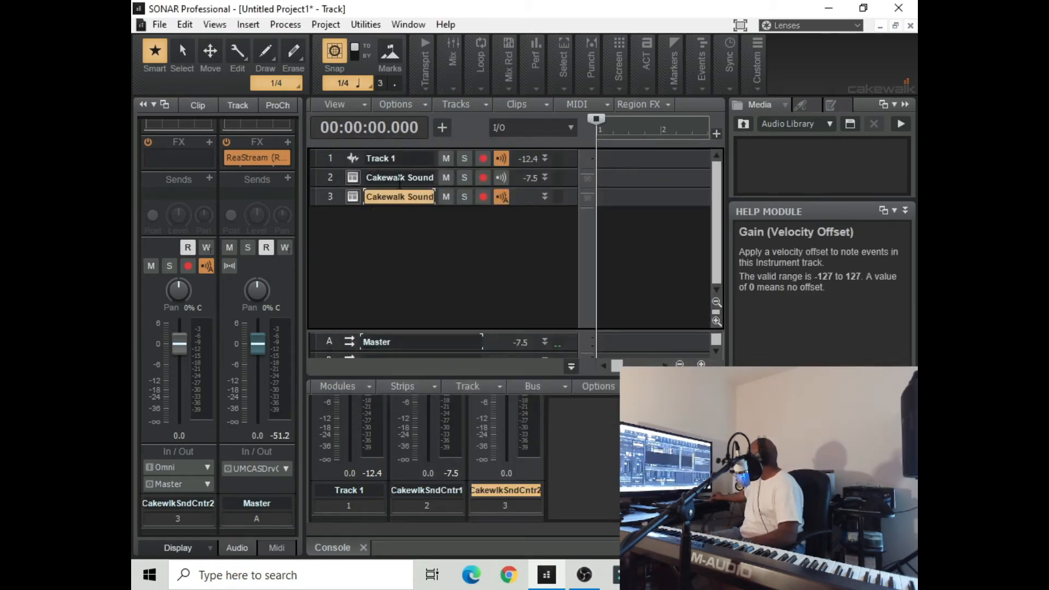
Rename track 2 as Rhodes and track 3 as Bass
double_click(399, 177)
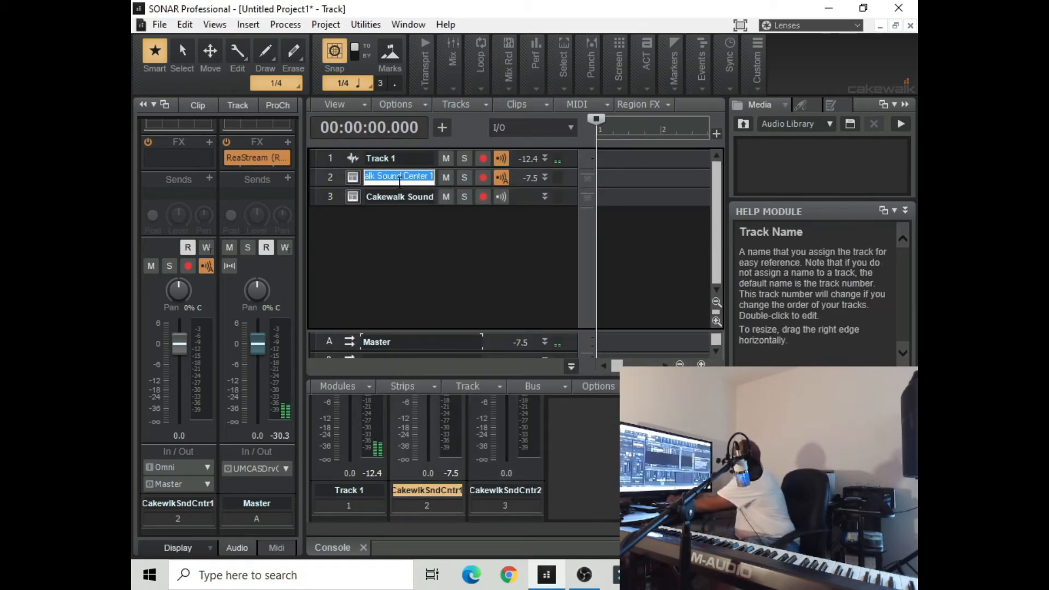
text(Rhodes)
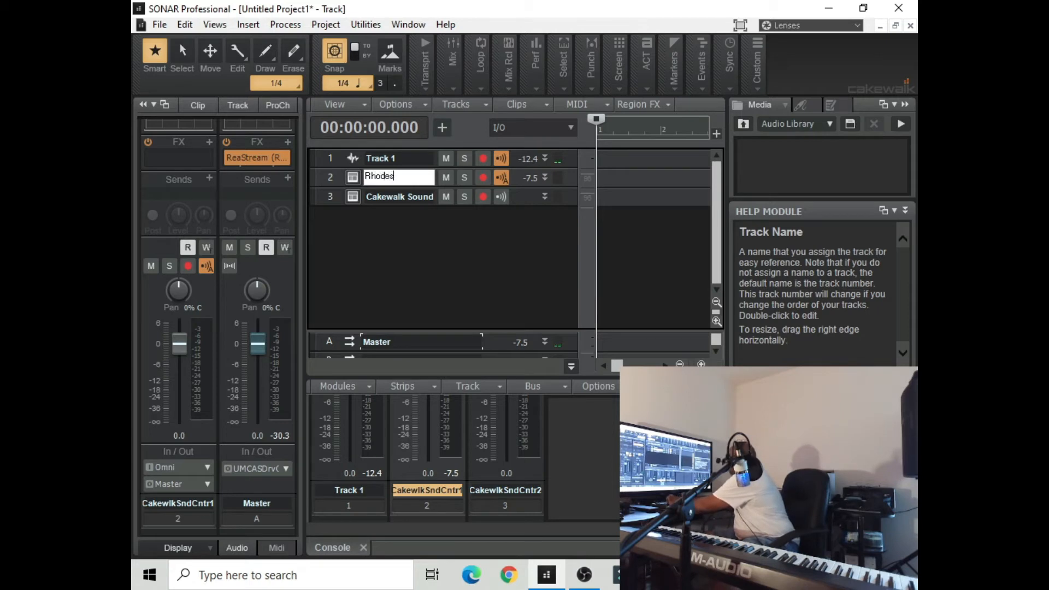
click(411, 196)
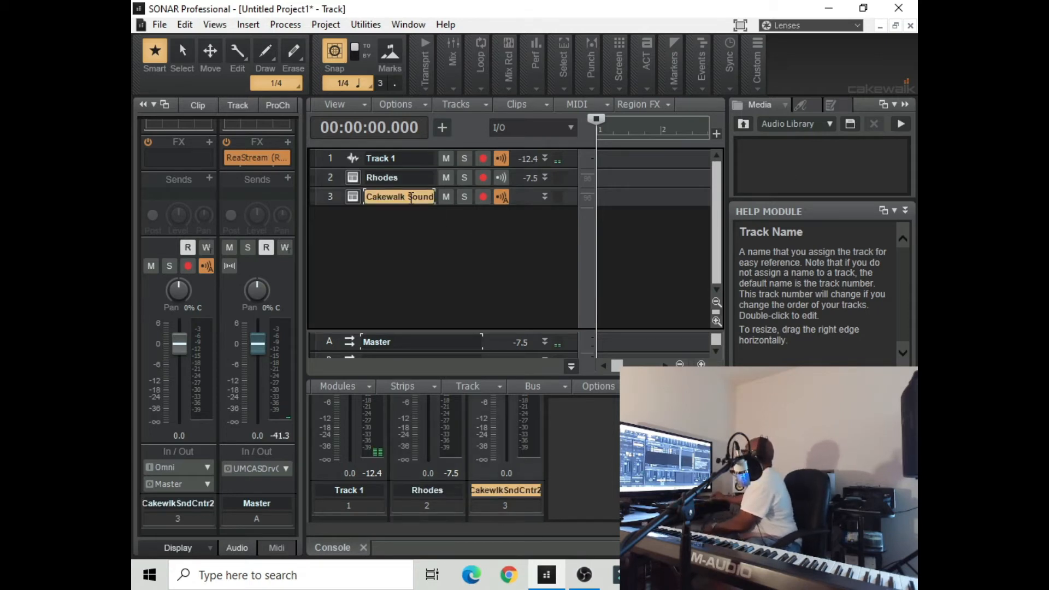
double_click(411, 196)
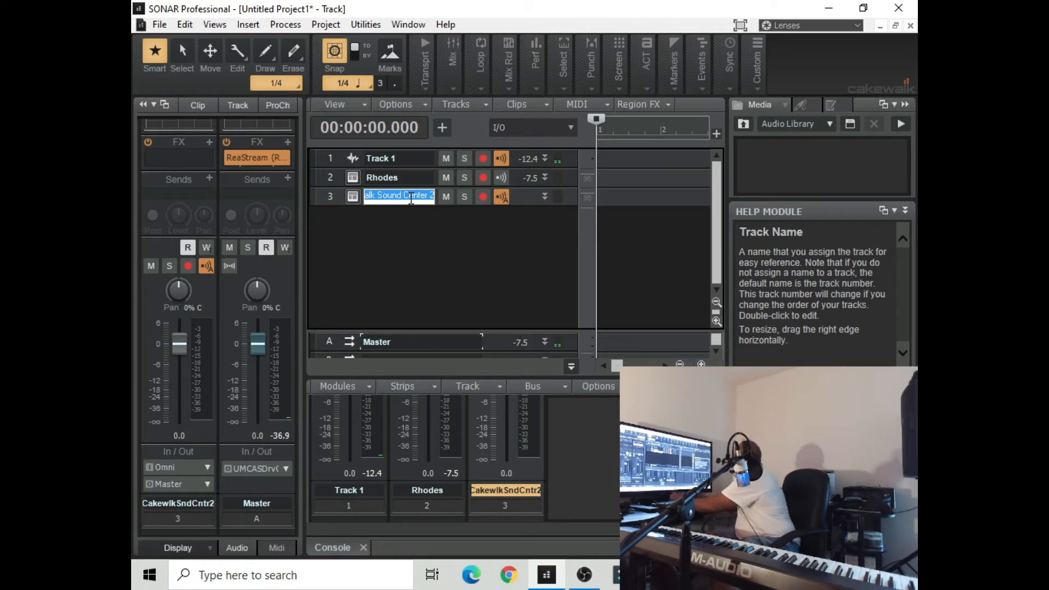
text(Bass)
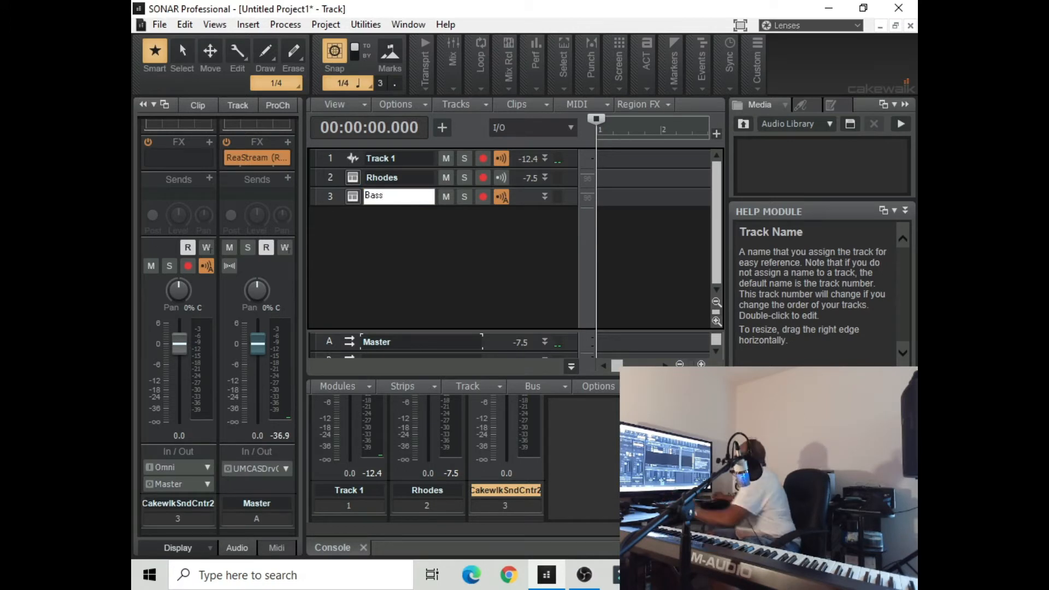
key(Return)
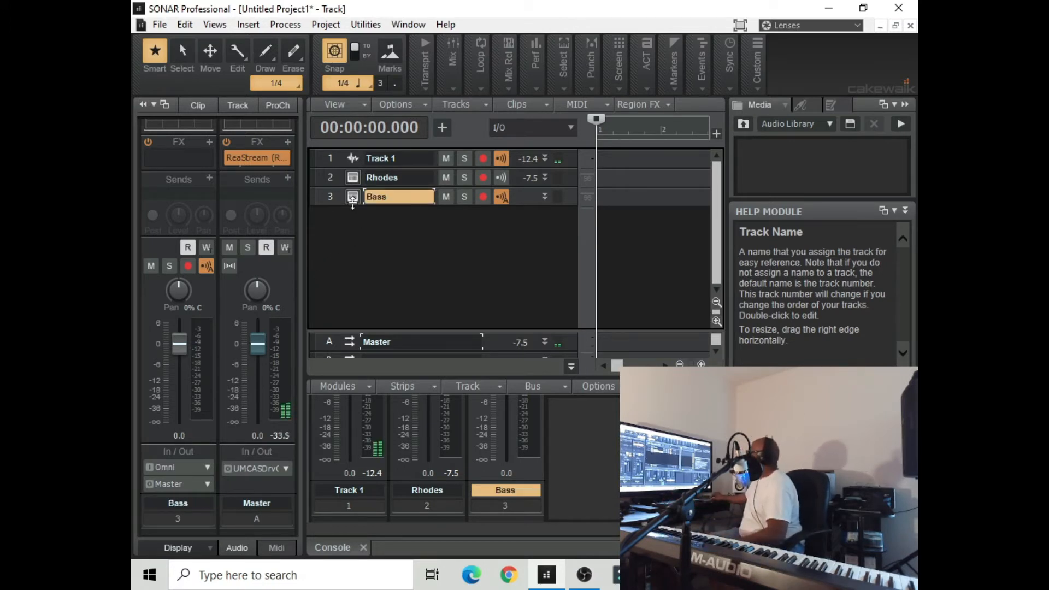
Load the Classico Bass program from Synth Basses on the Bass track's synth and lower the track volume to -8.0 dB
double_click(351, 200)
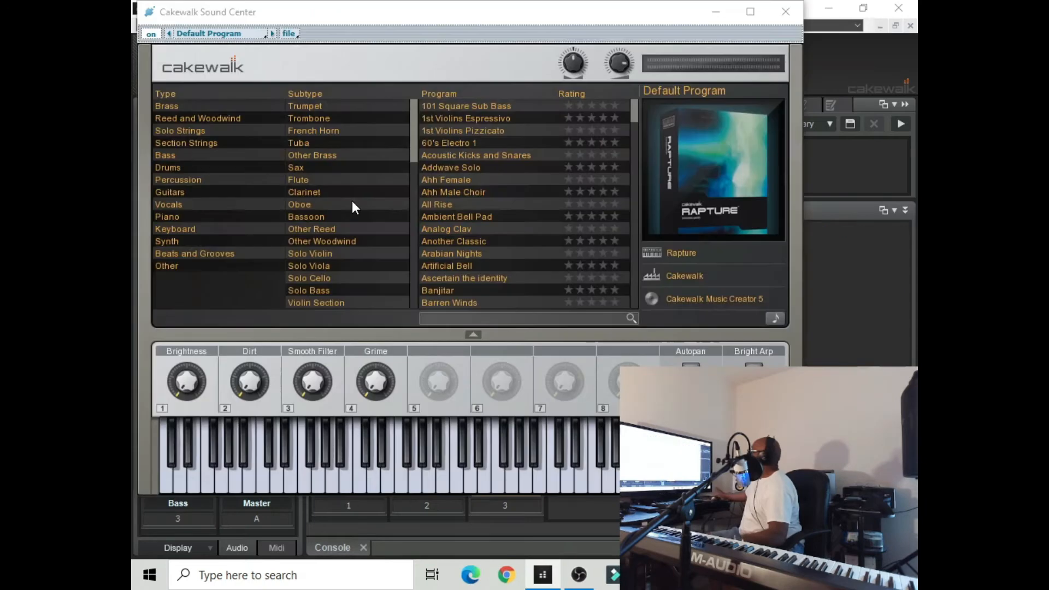
click(187, 241)
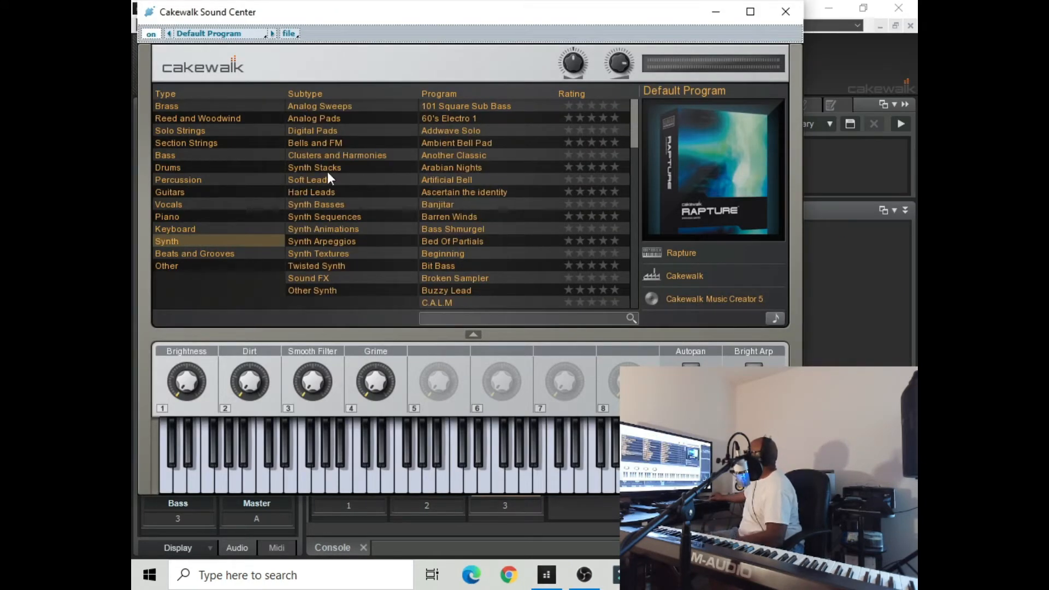
click(339, 206)
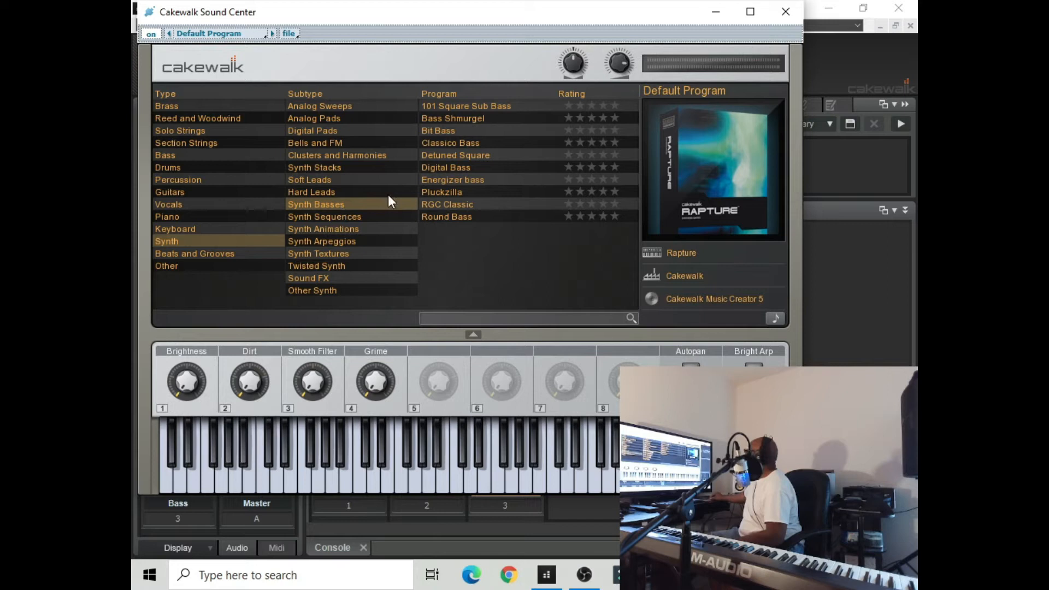
click(441, 146)
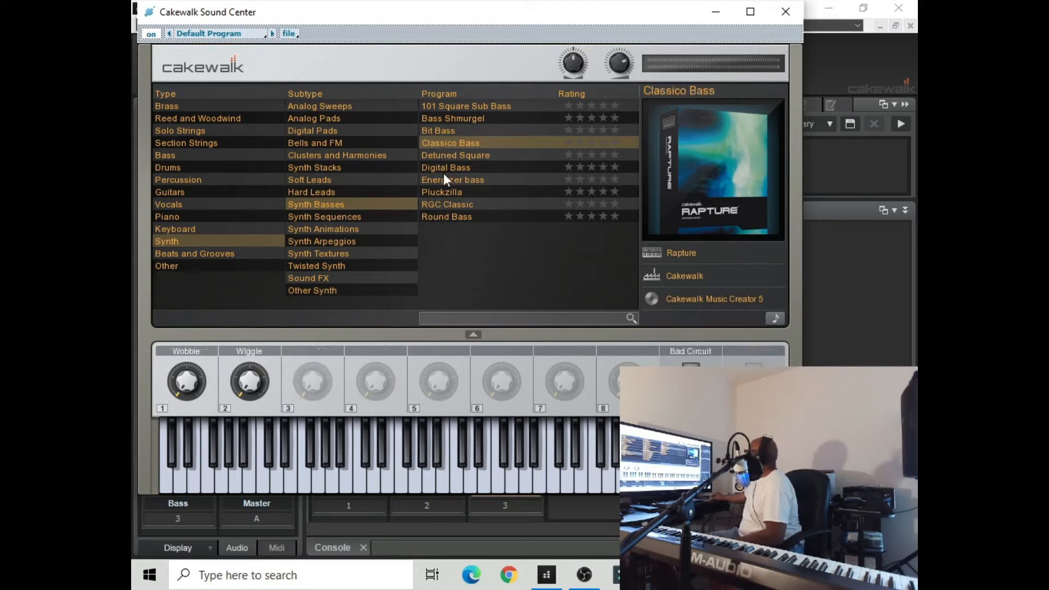
click(714, 16)
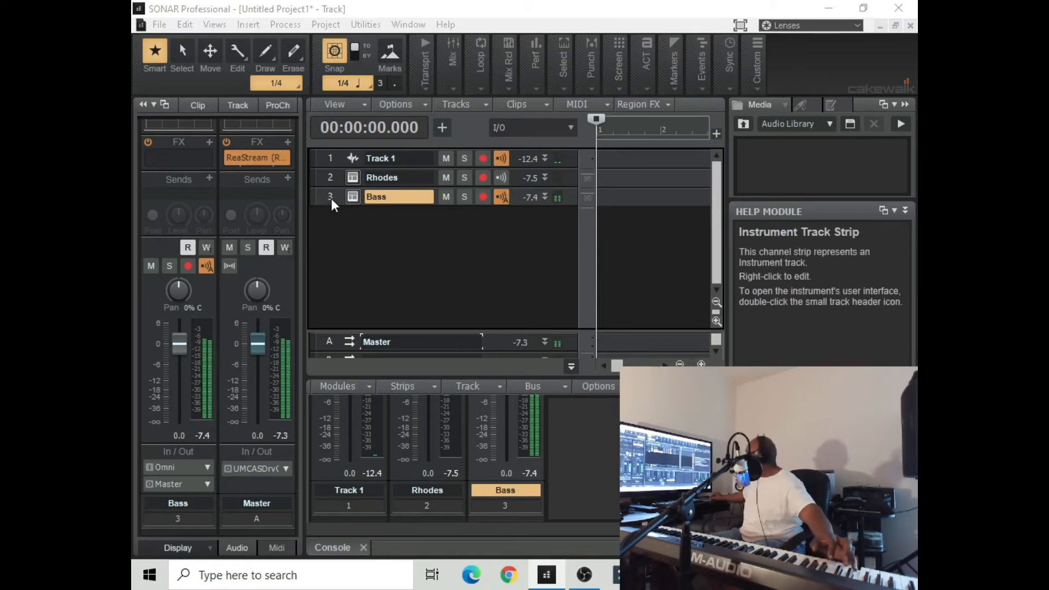
drag(185, 344, 185, 371)
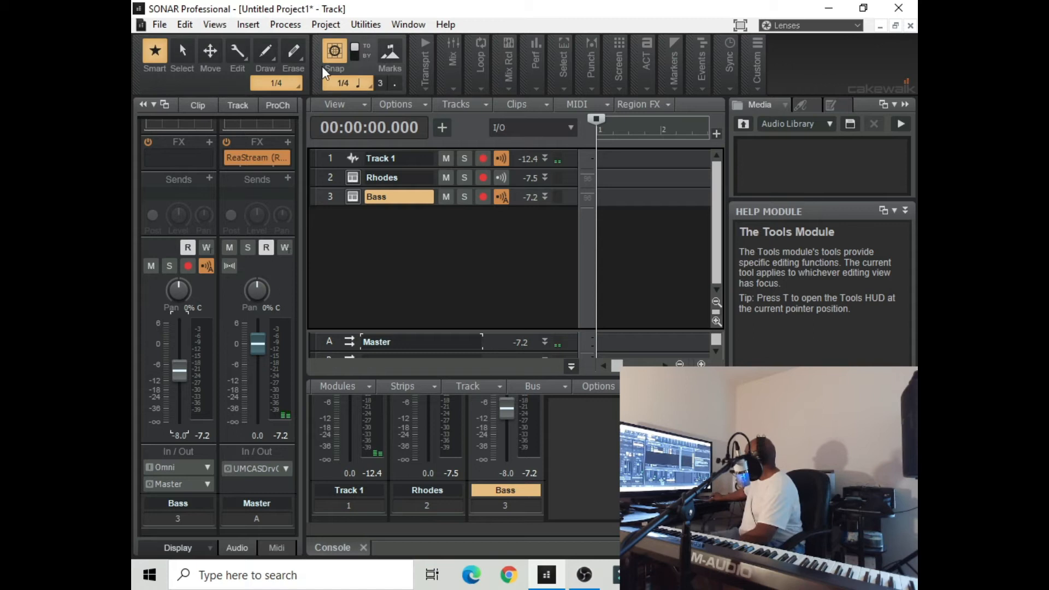
Insert an SI-Drum Kit soft synth as a simple instrument track
click(247, 26)
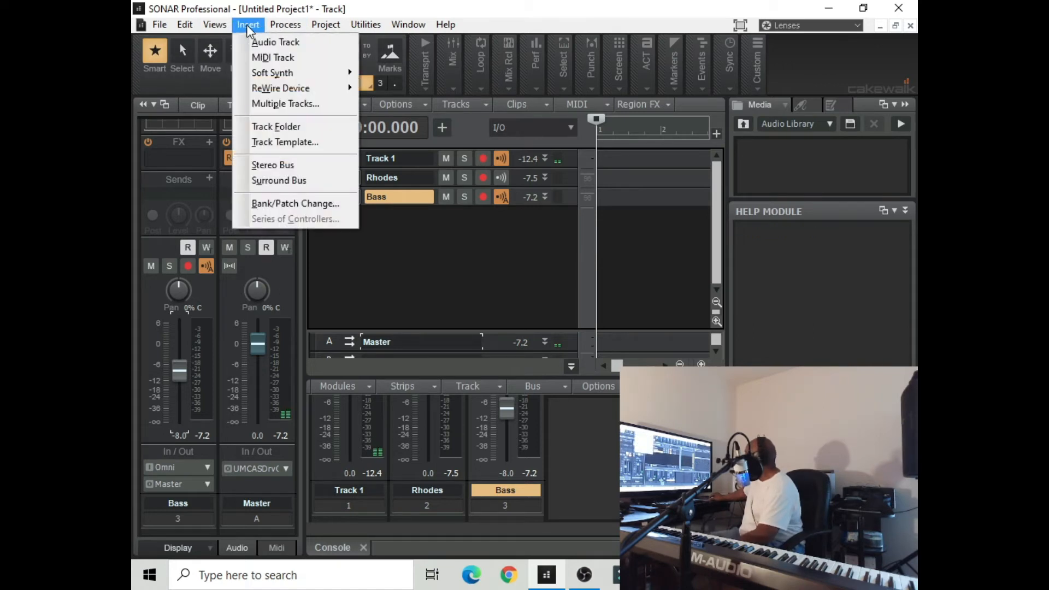
mouse_move(290, 77)
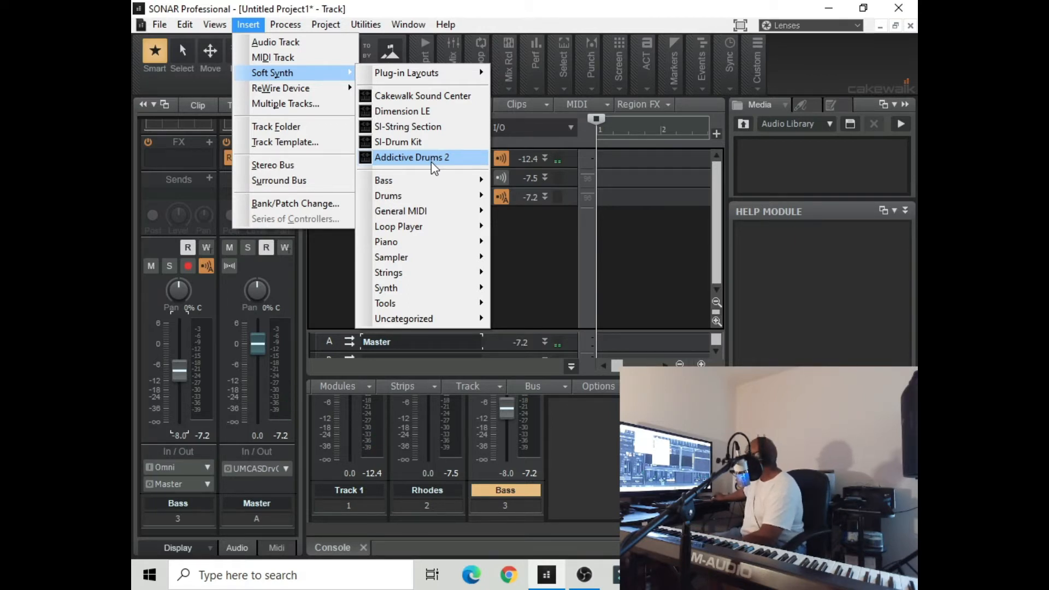
click(432, 143)
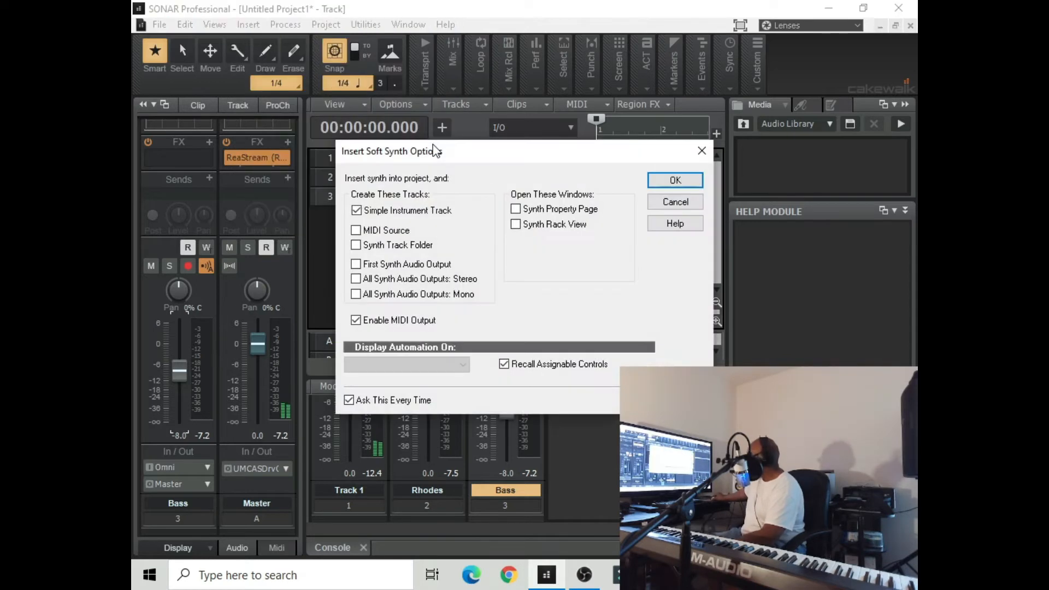
click(661, 182)
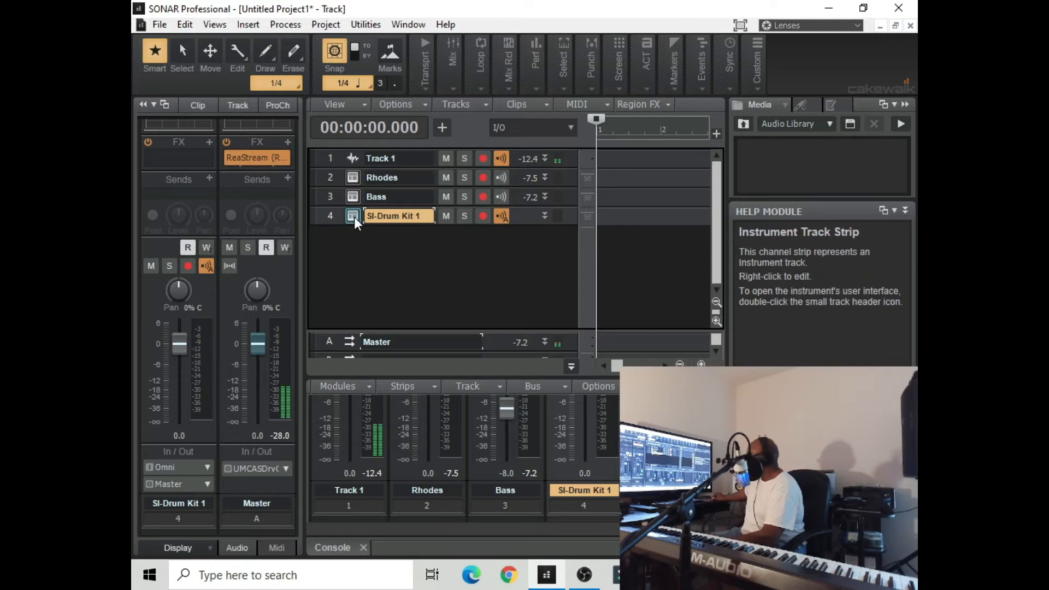
Open the SI-Drum Kit interface from its track and lower that track's volume to -5.2 dB
double_click(353, 217)
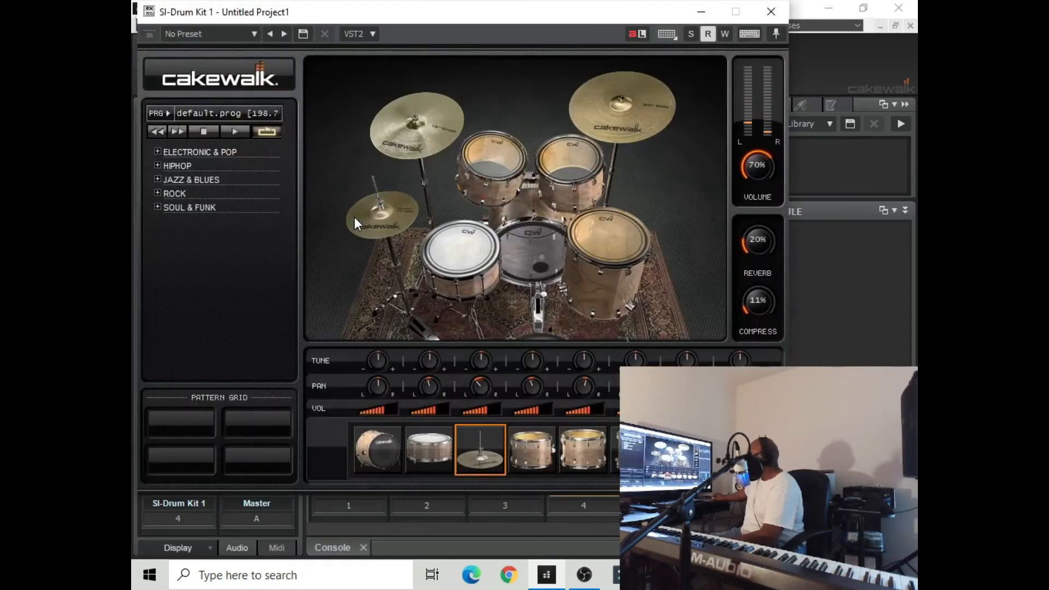
drag(449, 24, 650, 76)
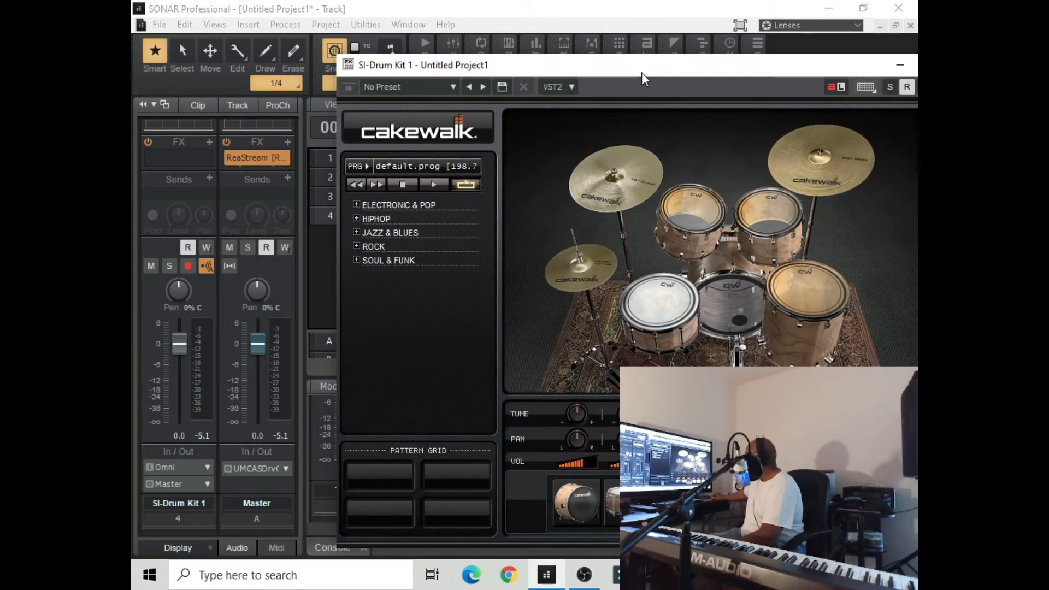
click(328, 216)
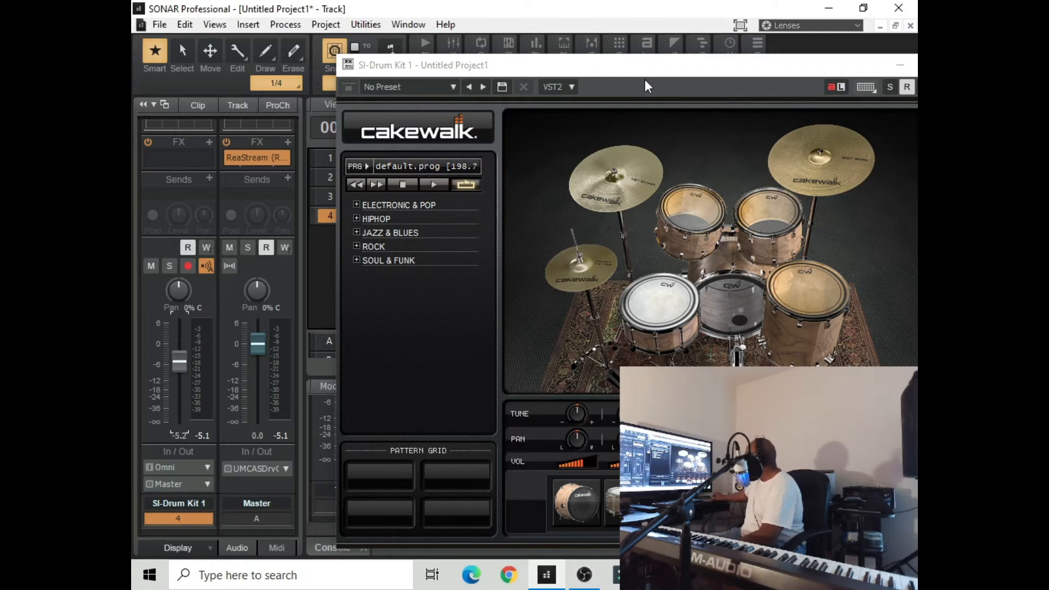
drag(649, 70, 528, 67)
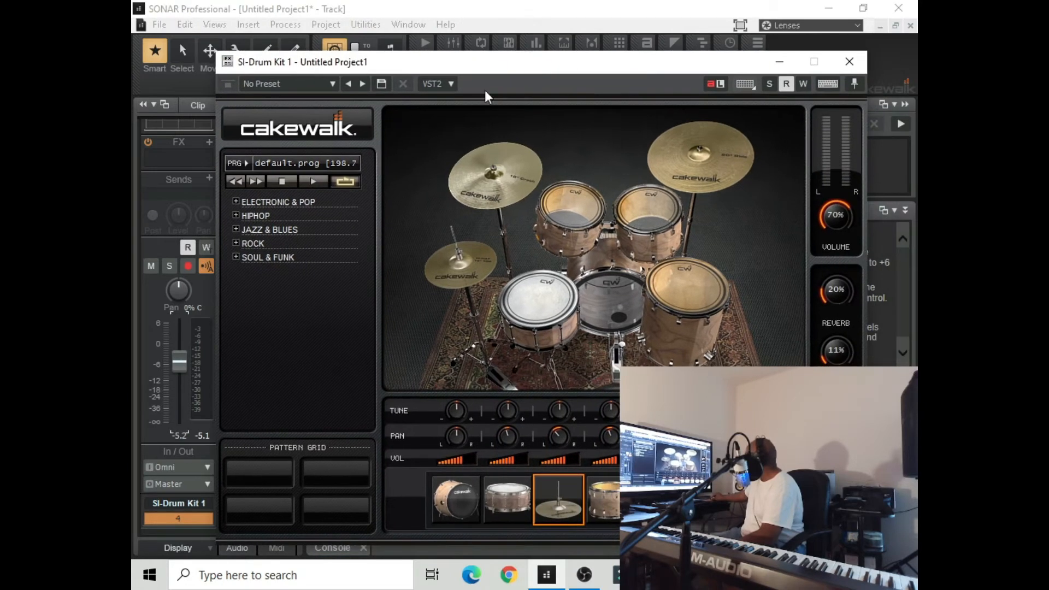
Audition the Clean pattern in the drum kit's Electronic & Pop category and stop its playback
click(236, 203)
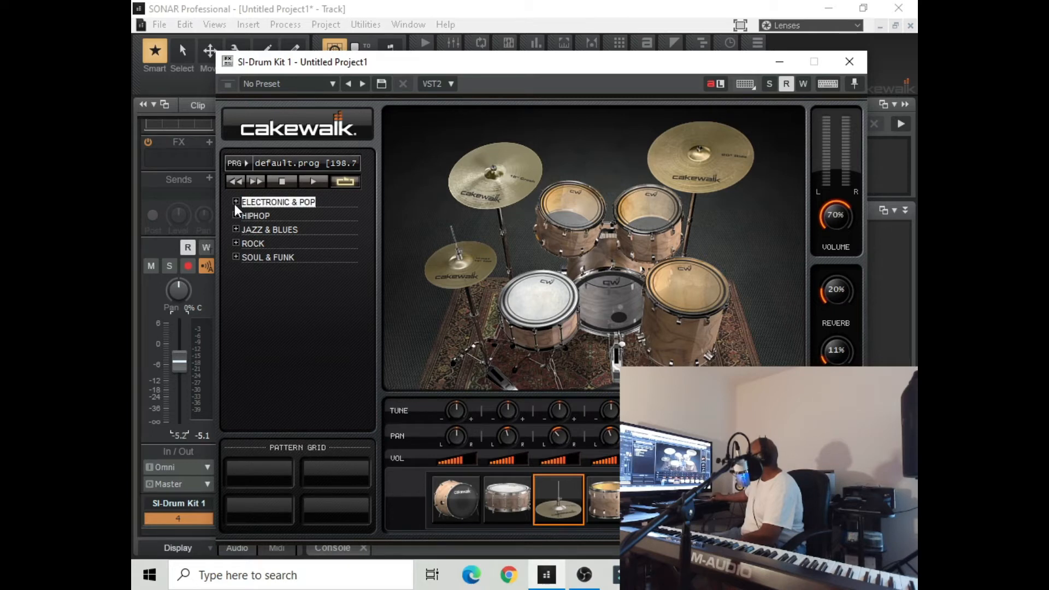
click(235, 201)
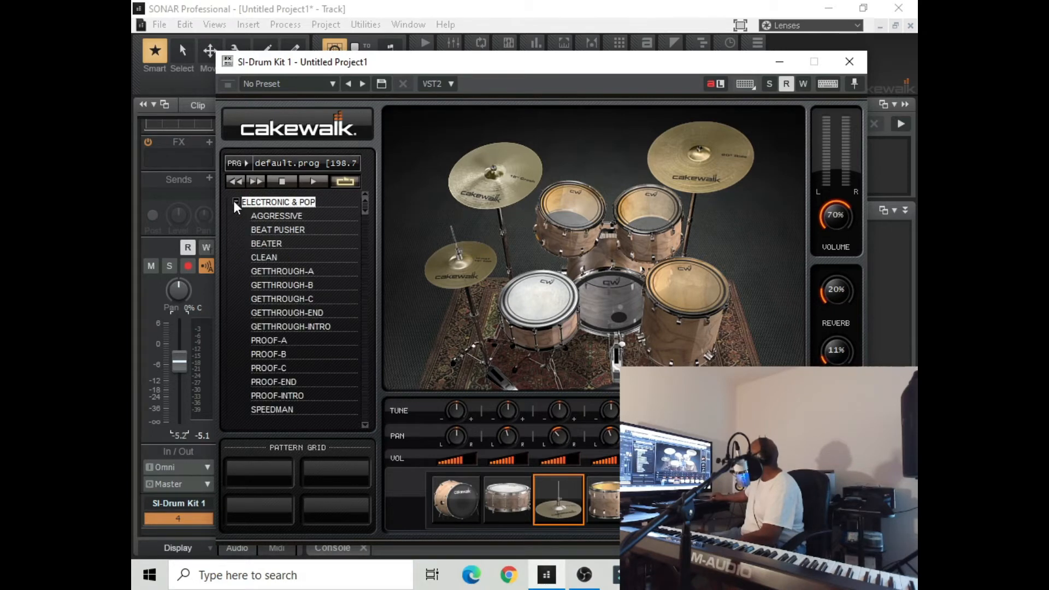
click(279, 258)
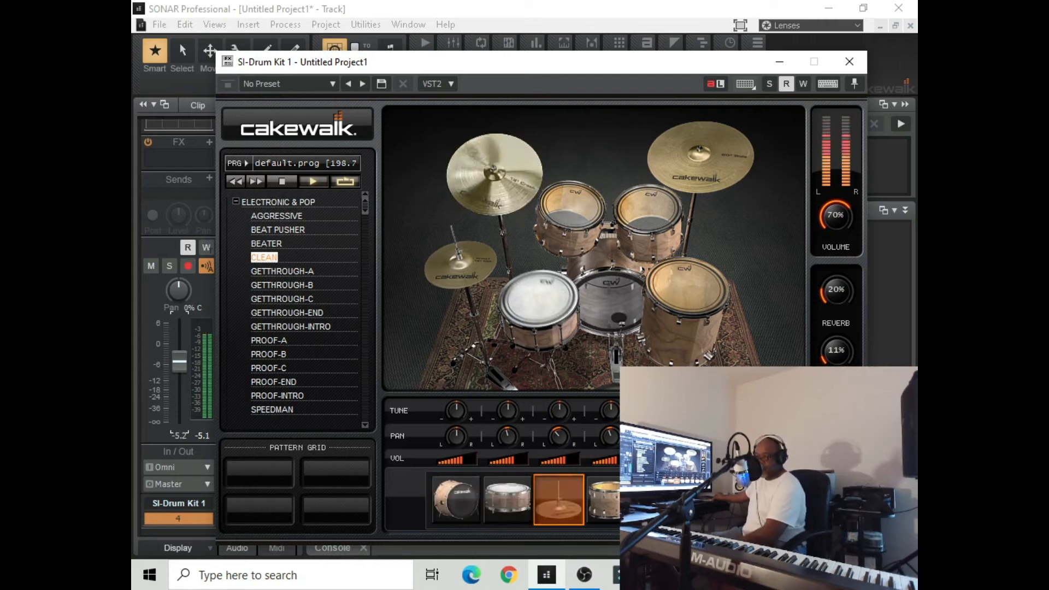
click(282, 182)
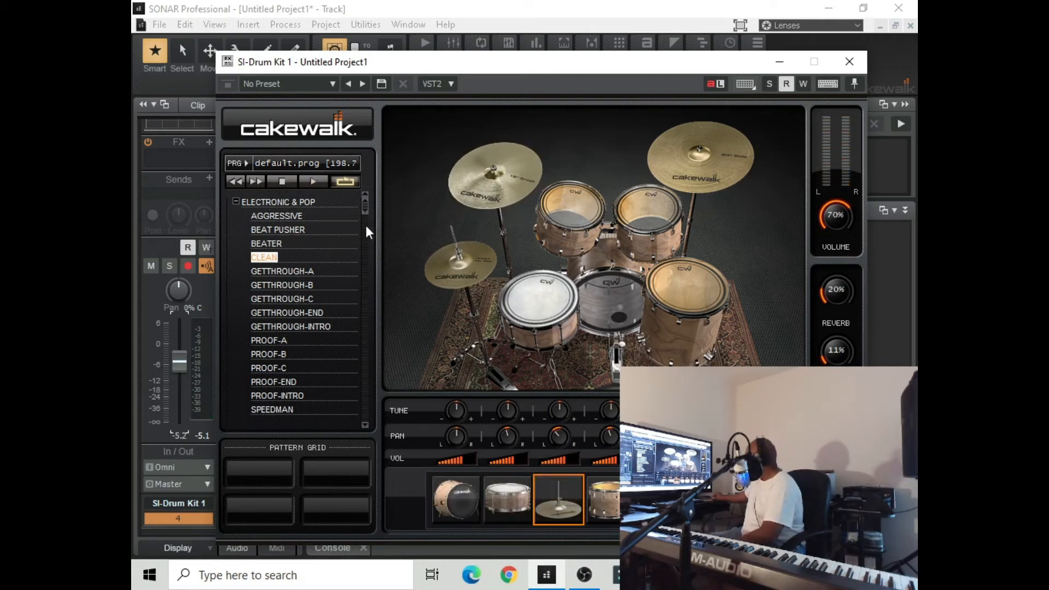
Expand the drum kit's Jazz & Blues category and select the Jazz-1 pattern to preview it
scroll(365, 241, down, 2)
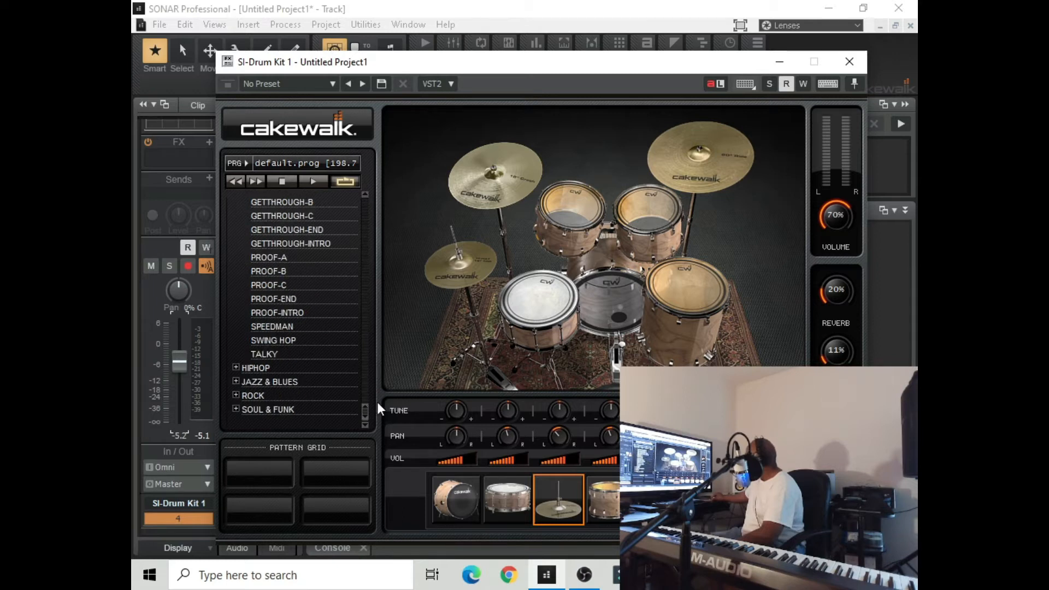
click(234, 379)
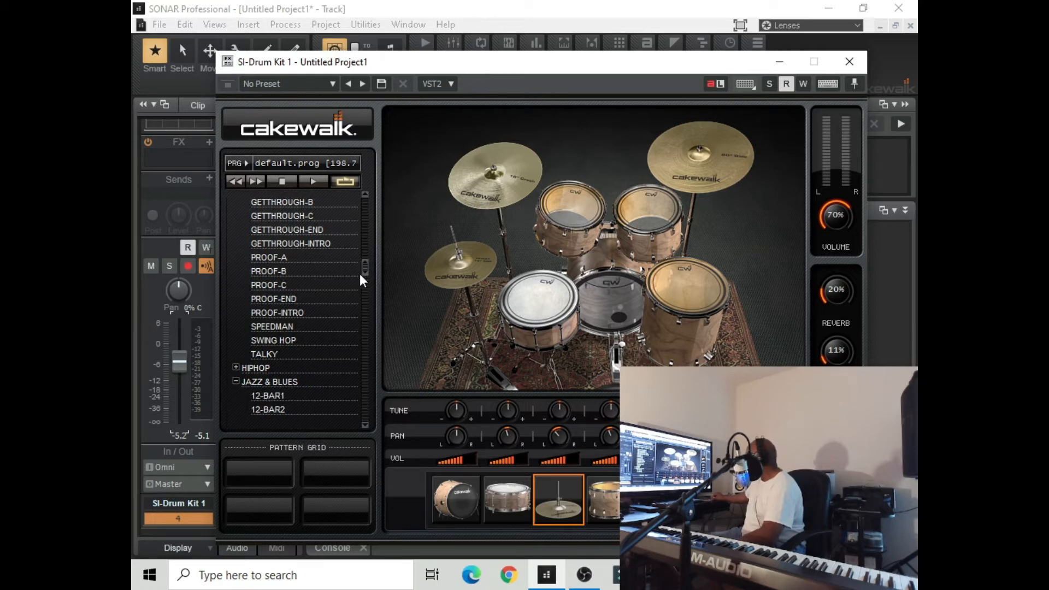
drag(363, 271, 371, 339)
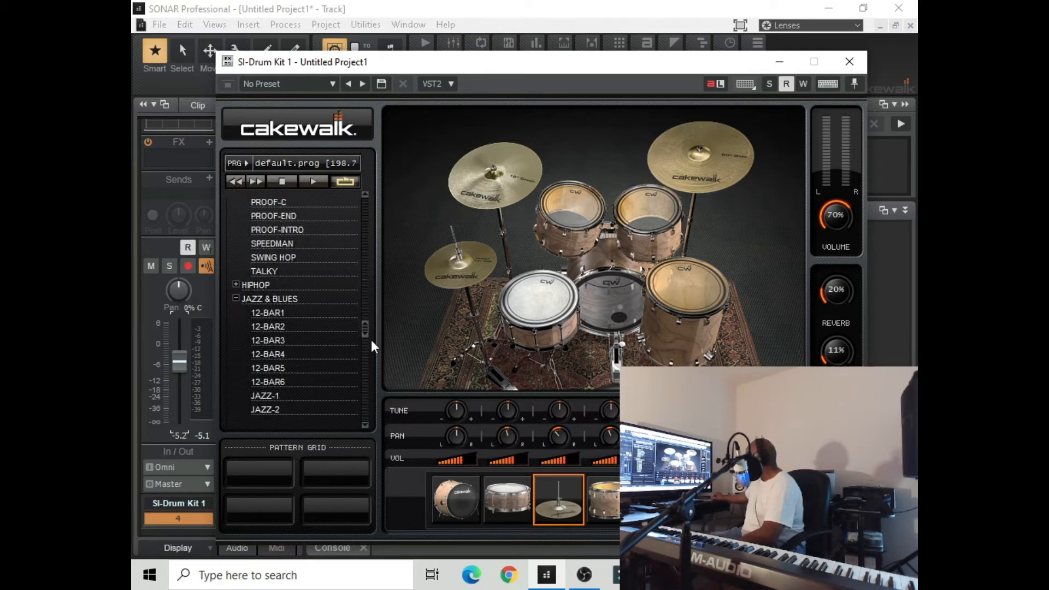
click(268, 395)
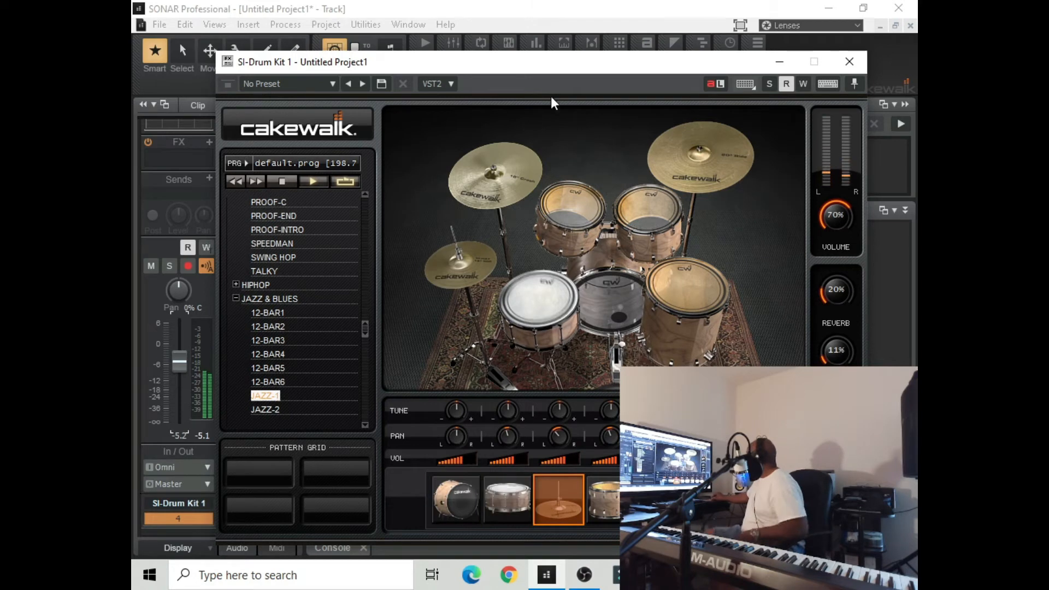
Move the drum kit window clear of the transport controls and set the project tempo to 70
mouse_move(563, 64)
mouse_down()
mouse_move(538, 87)
mouse_move(553, 75)
mouse_up()
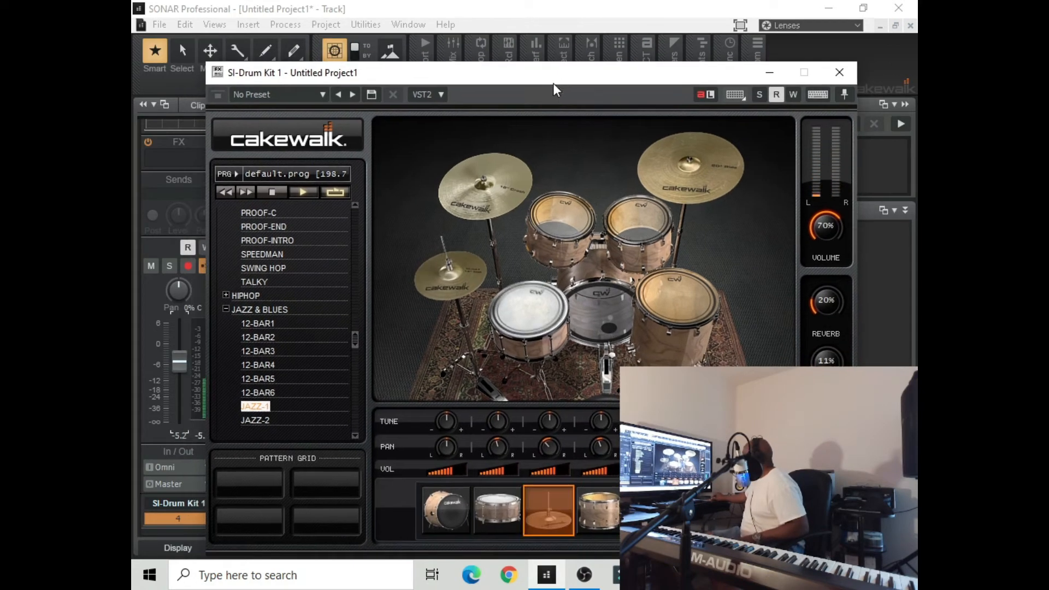
drag(482, 82, 463, 158)
drag(461, 158, 459, 132)
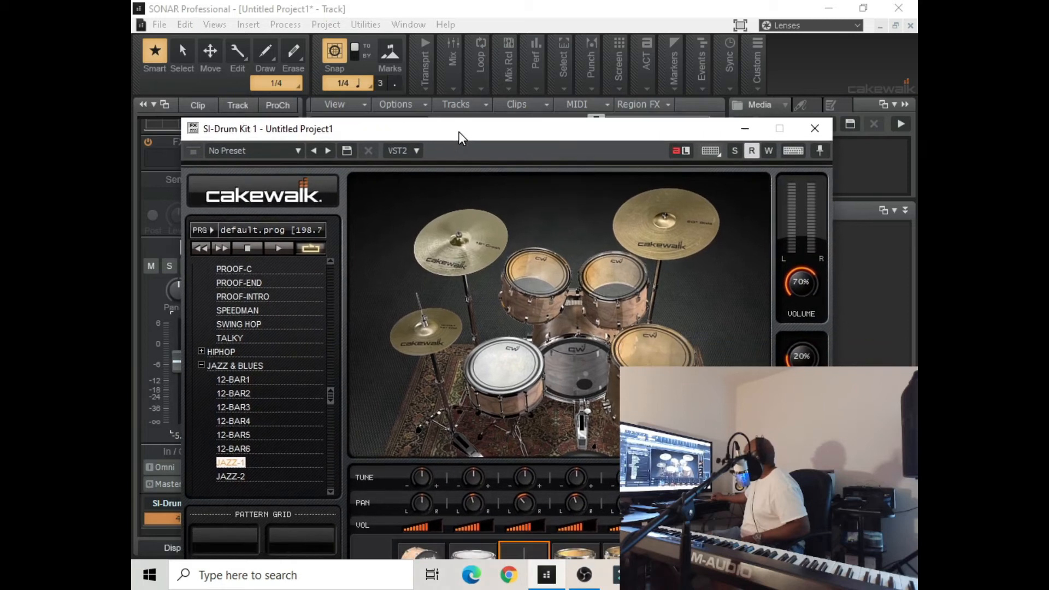
click(421, 84)
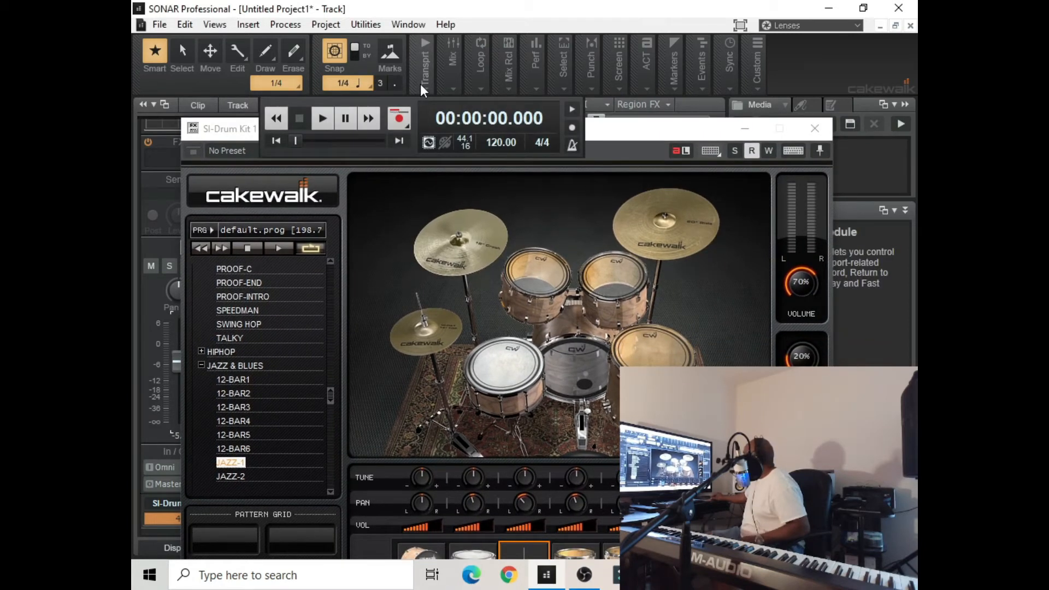
double_click(492, 143)
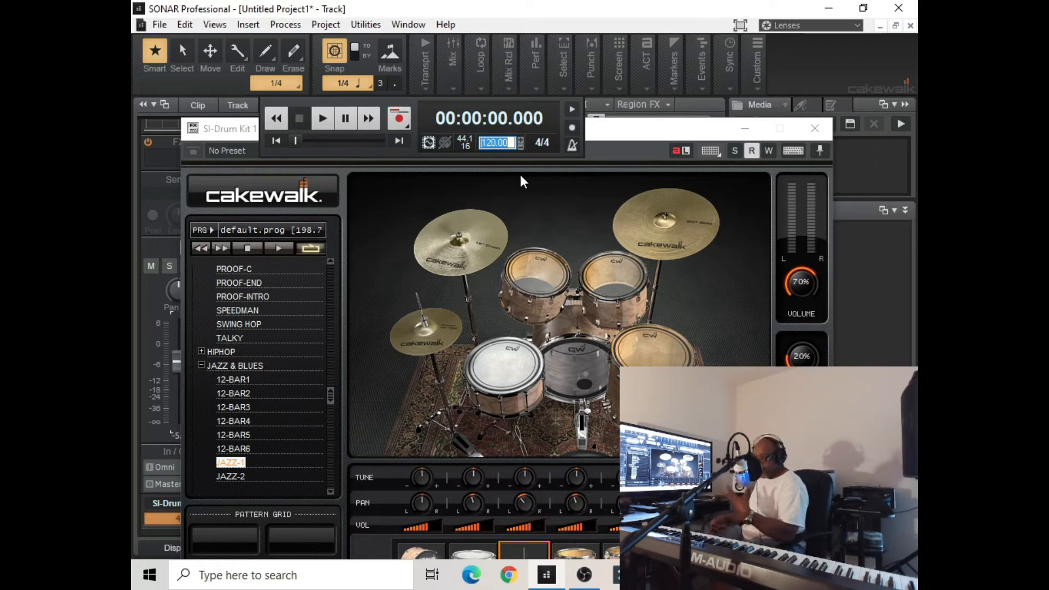
text(70)
key(Return)
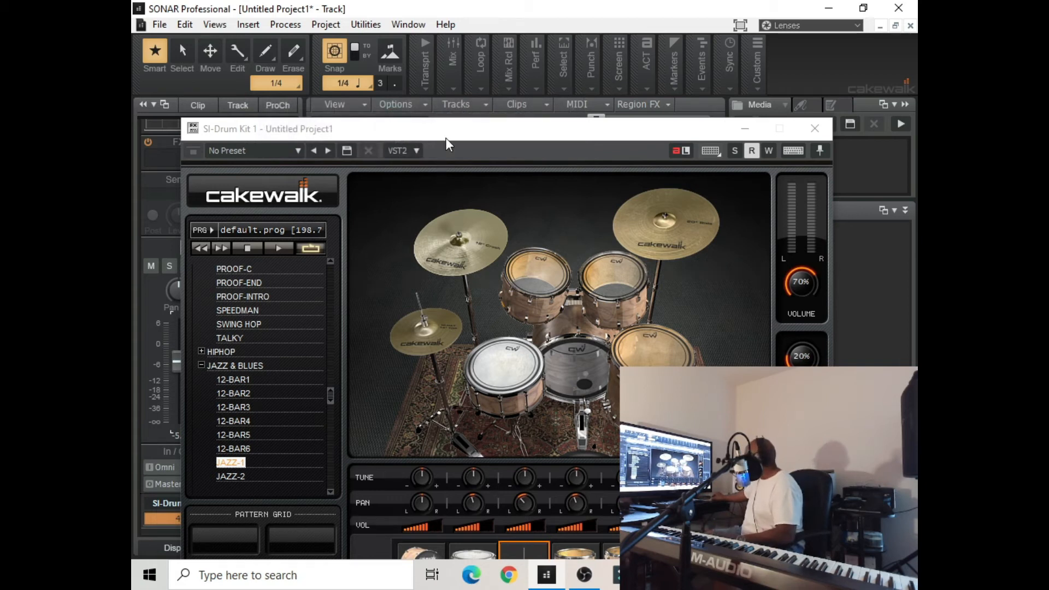
Replay the Jazz-1 pattern while lowering the hi-hat volume to about 55.5, raising the snare tuning and lowering the kick drum volume
drag(447, 134, 454, 76)
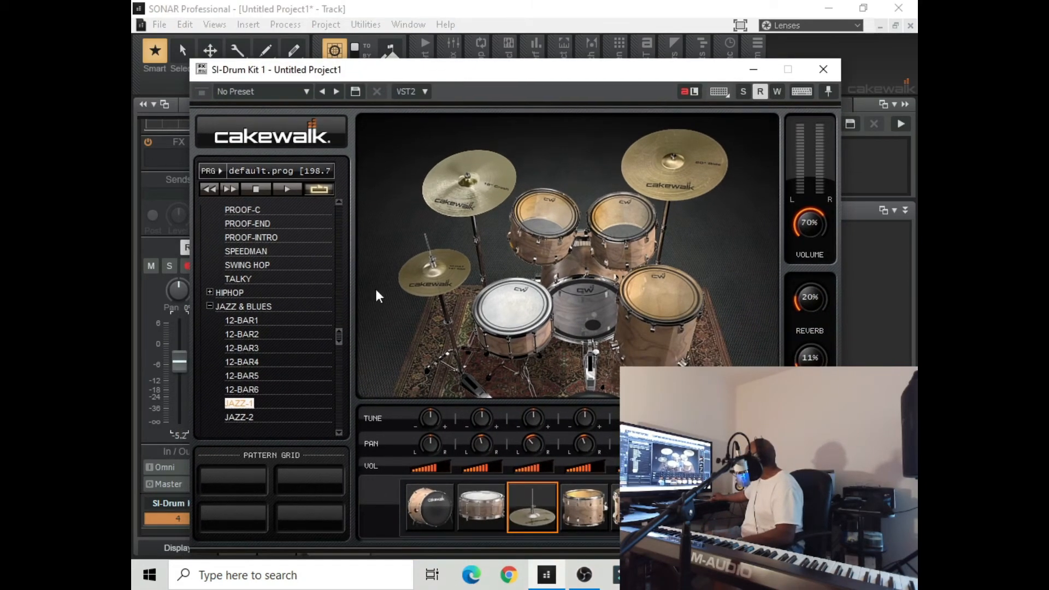
double_click(239, 402)
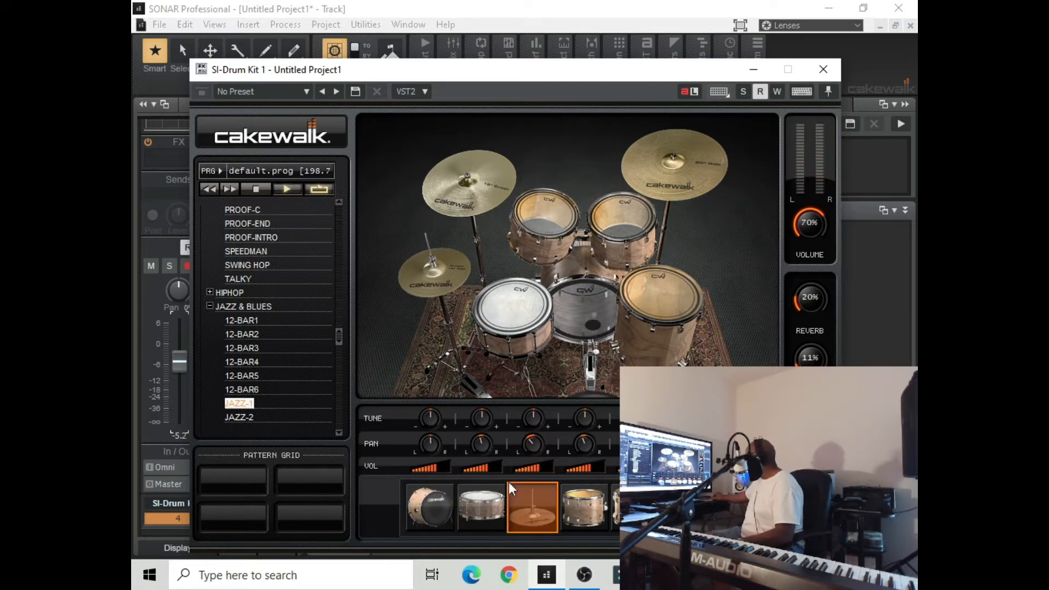
mouse_move(537, 471)
drag(537, 471, 516, 471)
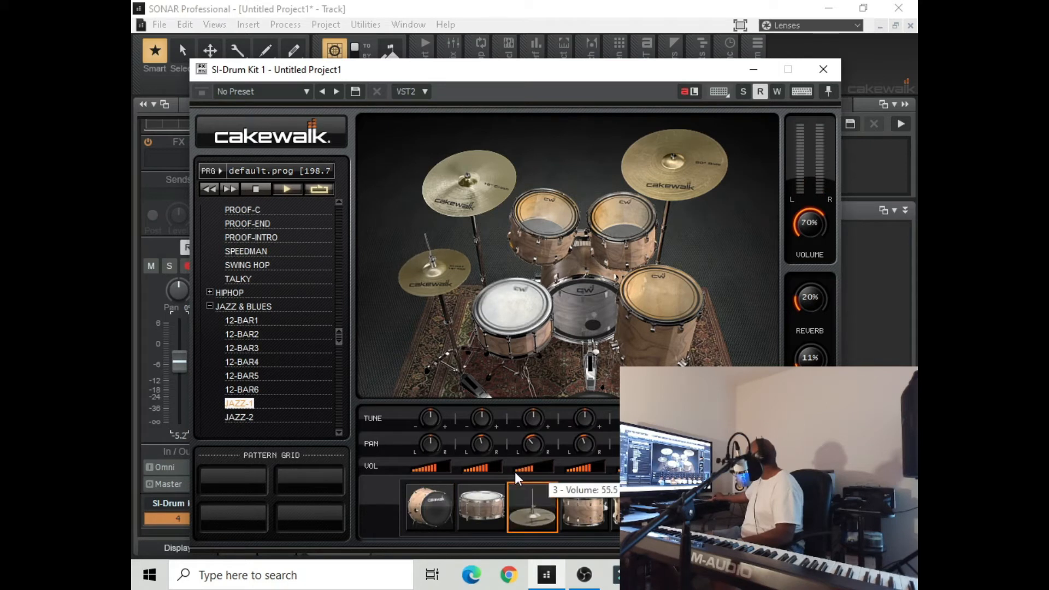
mouse_move(477, 421)
drag(477, 421, 471, 376)
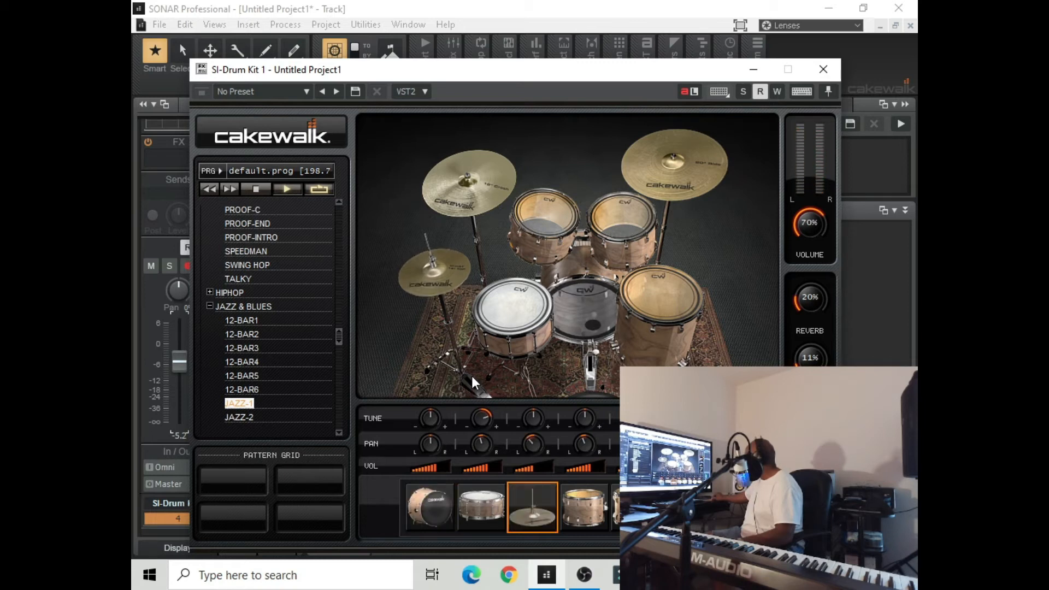
drag(438, 471, 418, 473)
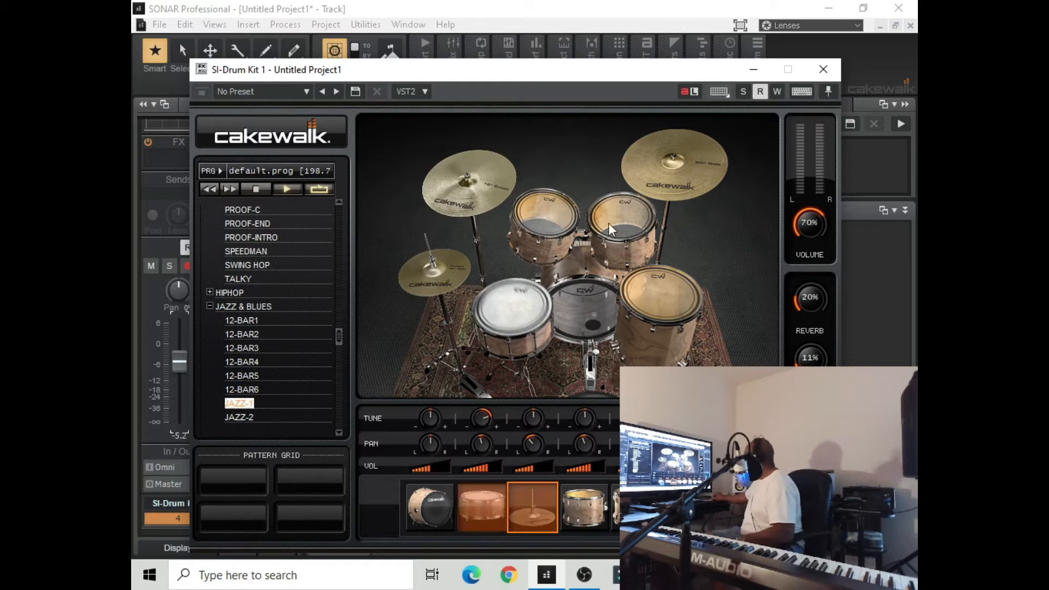
Move the drum kit window aside and place the Jazz-1 pattern on the SI-Drum Kit track at measure 2
click(753, 72)
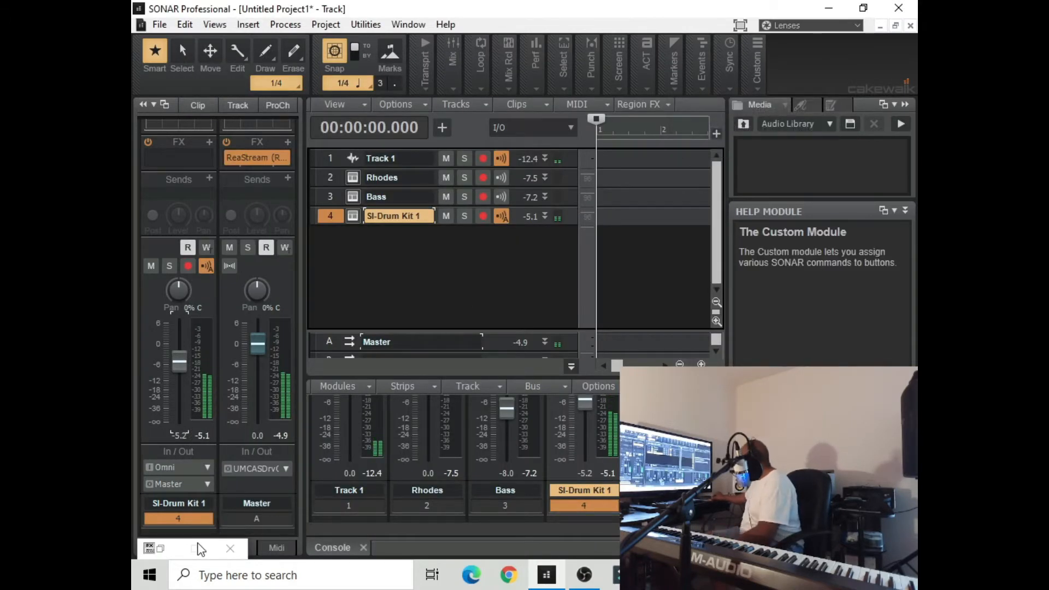
click(161, 549)
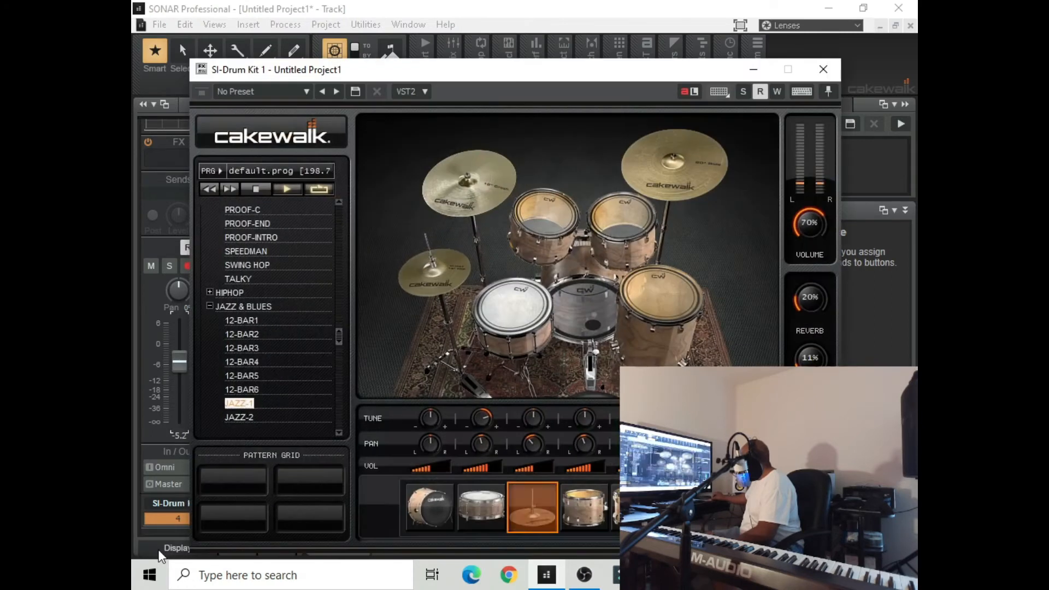
drag(473, 71, 820, 140)
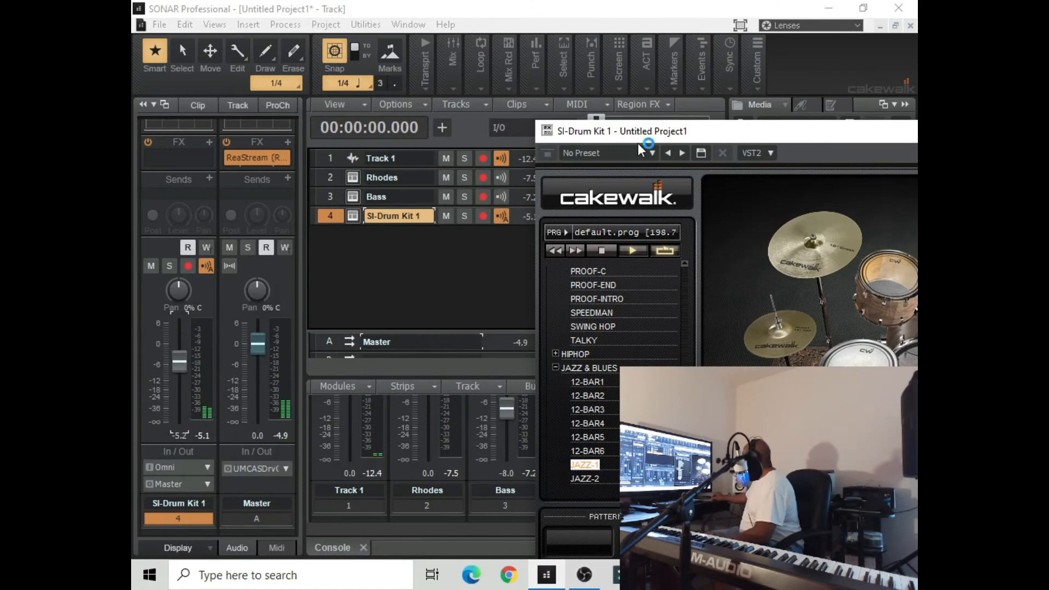
drag(645, 135, 810, 108)
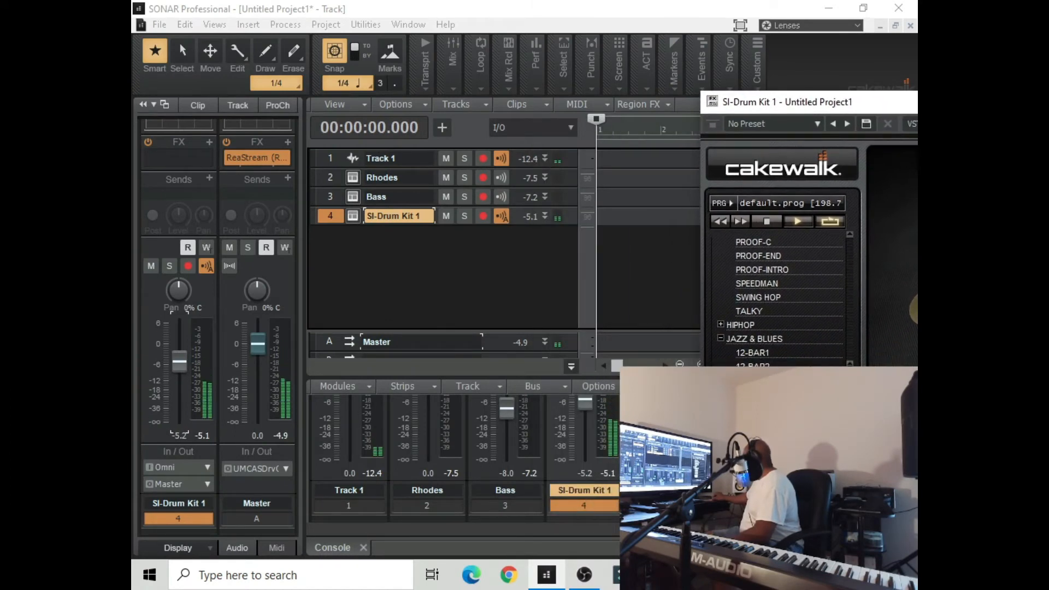
drag(752, 395, 665, 218)
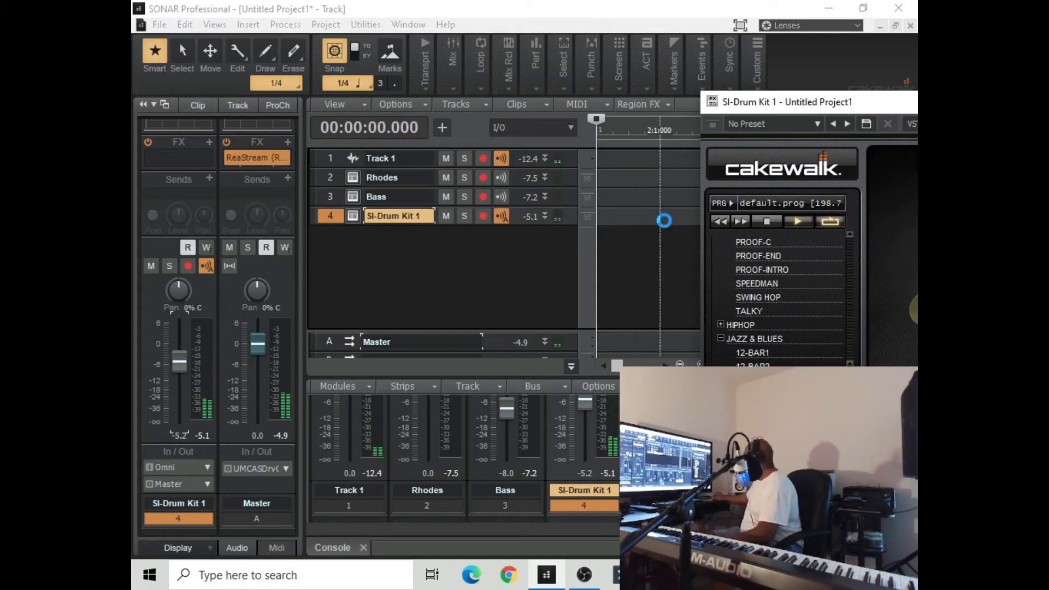
Minimize the drum kit window and play the project from the start to hear the placed Jazz-1 clip
drag(779, 105, 369, 98)
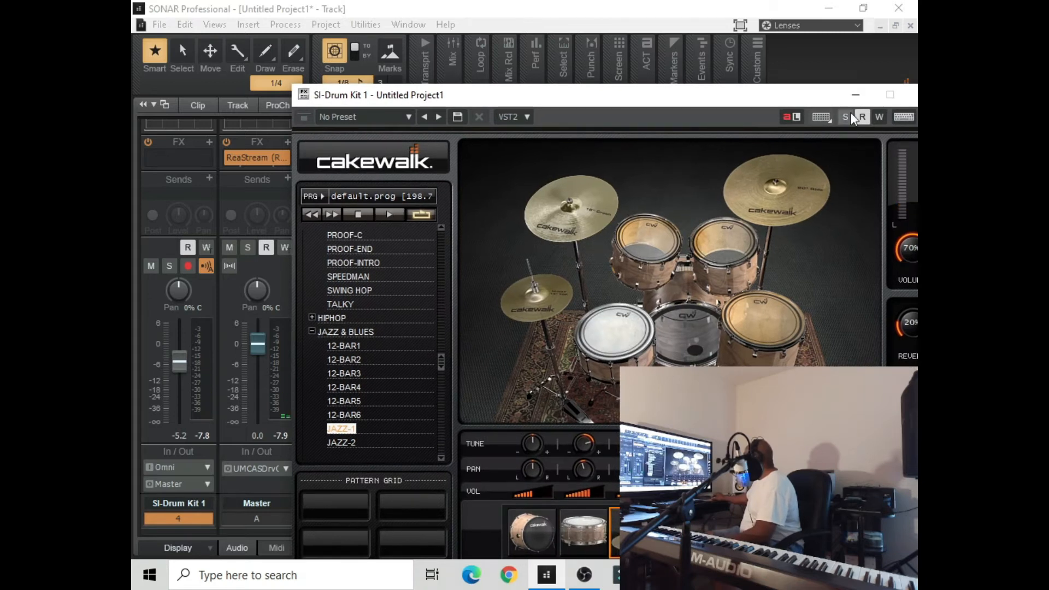
drag(785, 101, 687, 119)
click(791, 114)
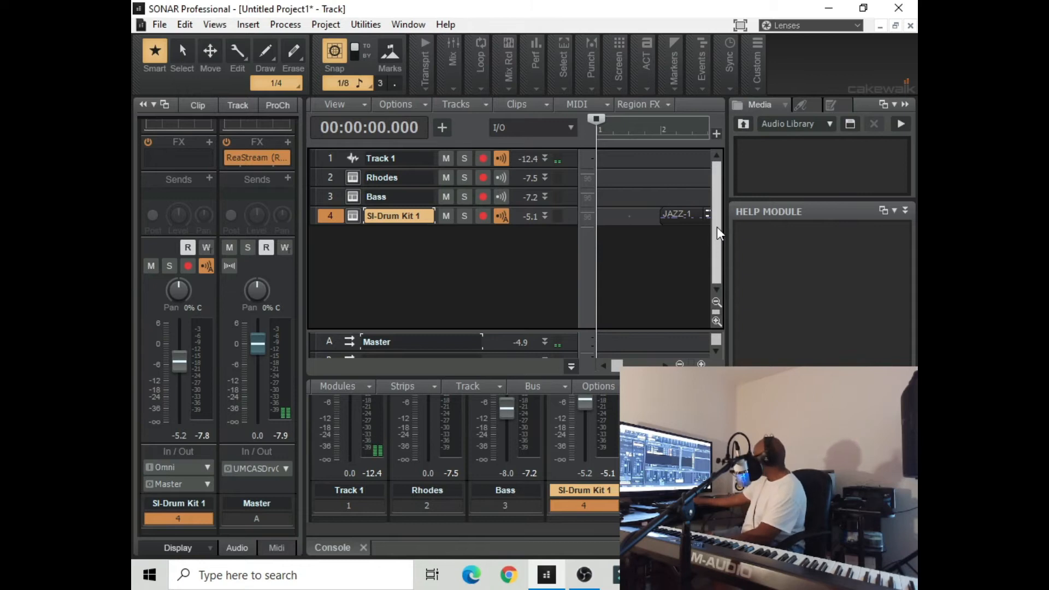
key(space)
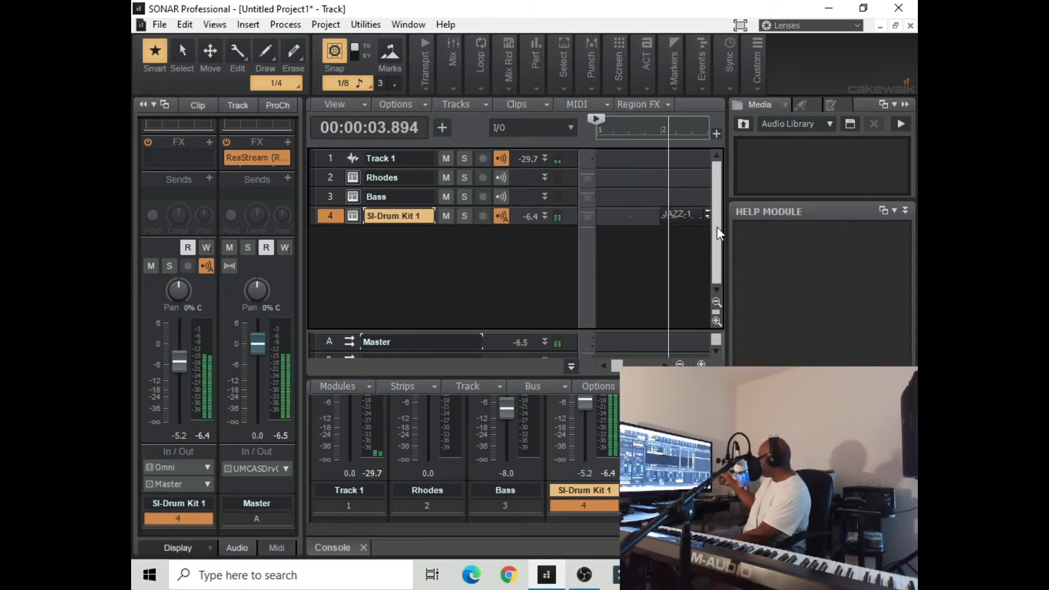
key(space)
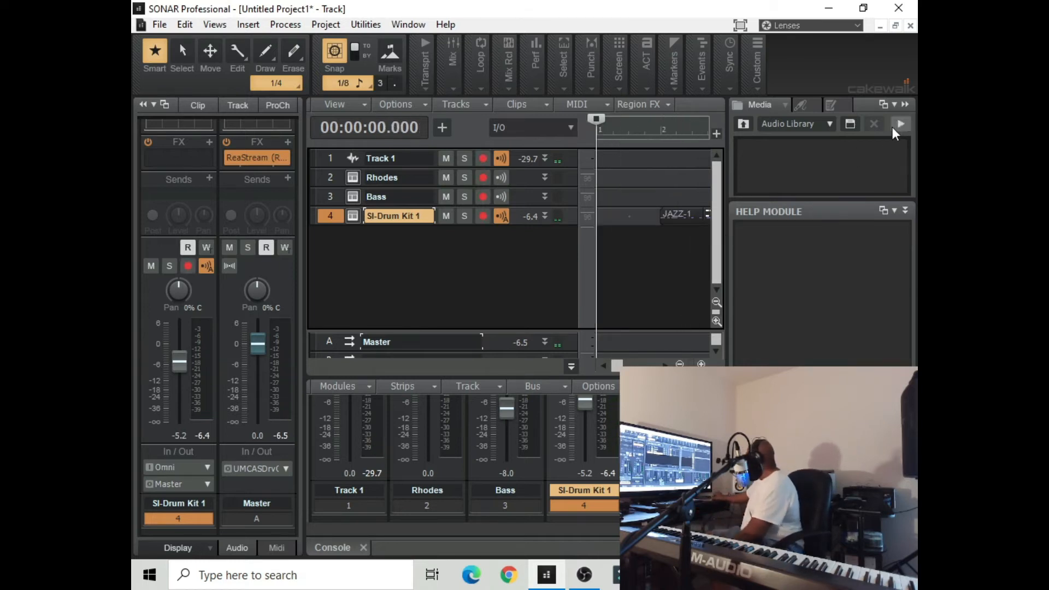
Collapse the media browser and extend the start of the Jazz-1 clip back to 1:4:000
click(903, 104)
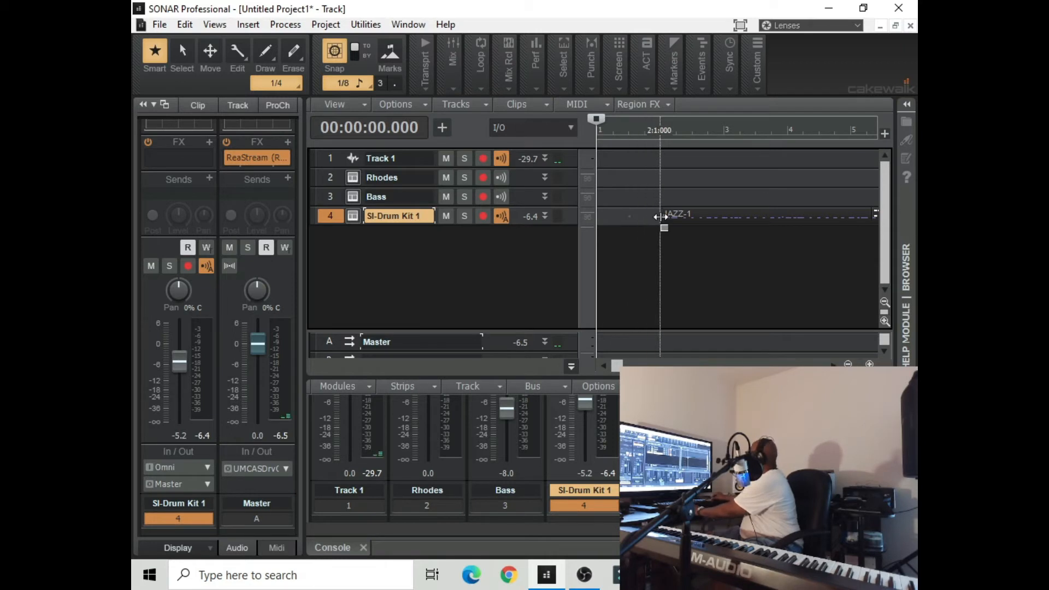
drag(660, 217, 646, 217)
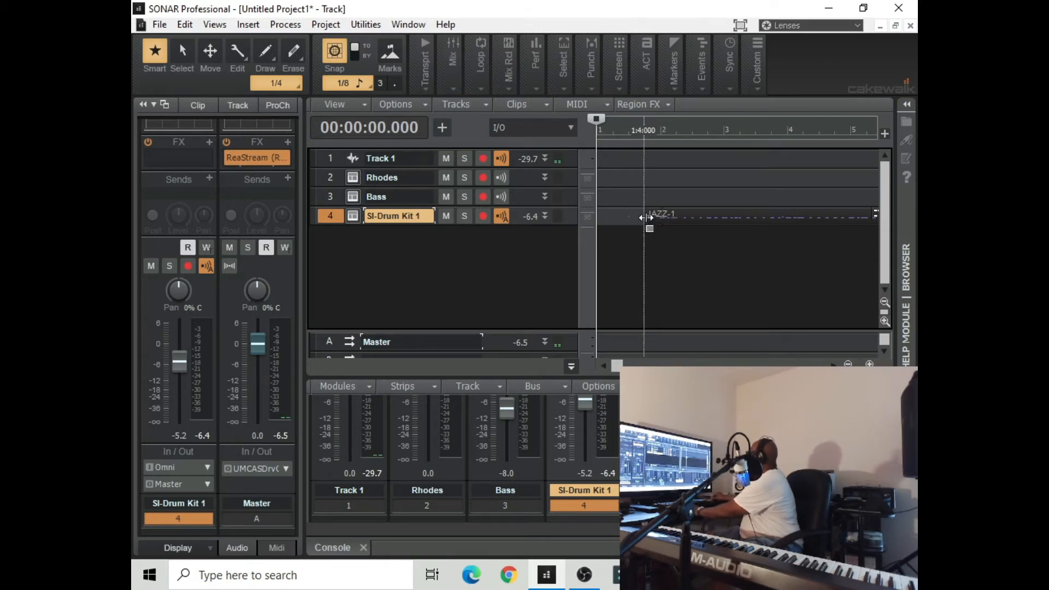
Play the project from 1:3:000 to check the start of the Jazz-1 clip, and stop
click(629, 134)
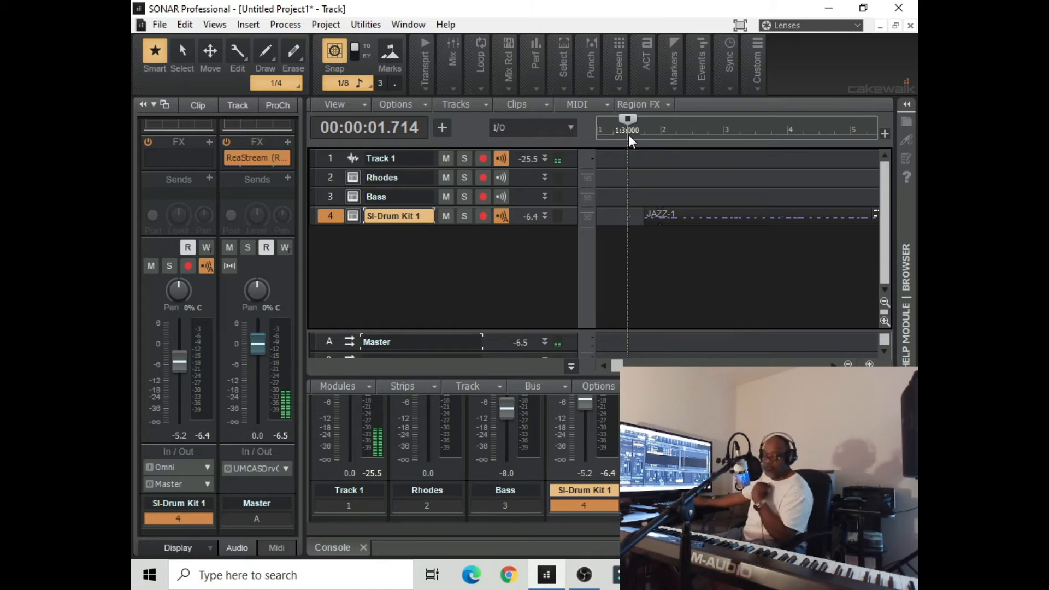
key(space)
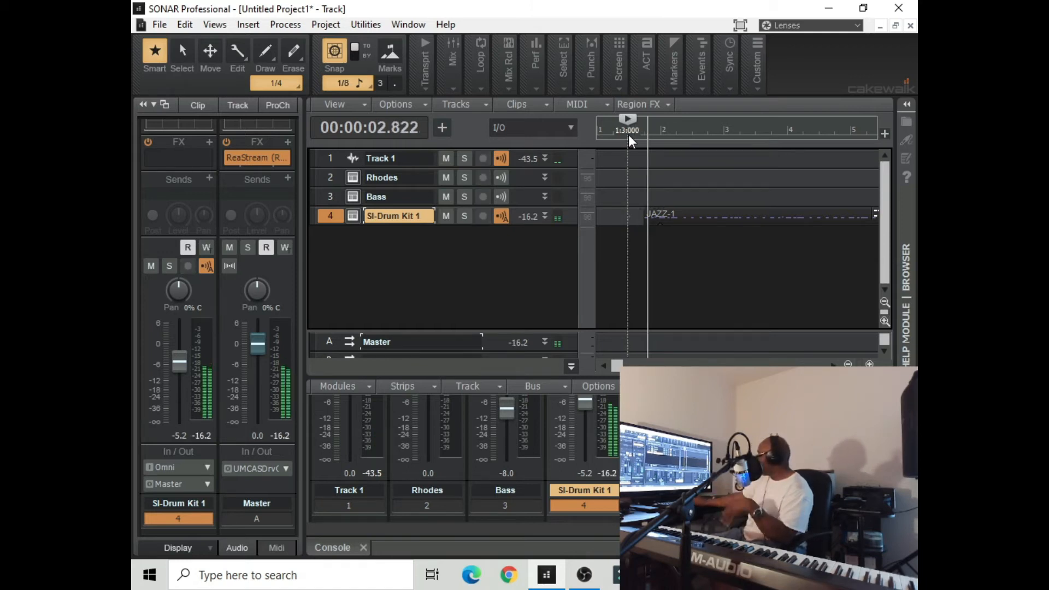
key(space)
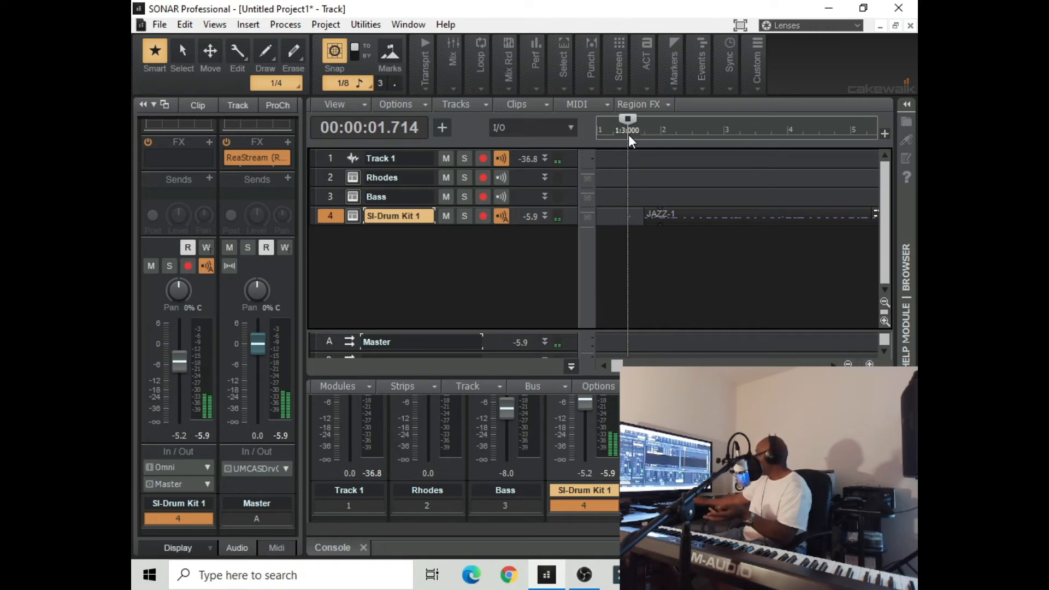
Select the Rhodes track and play the project to try the Rhodes sound over the drums, and stop
click(331, 180)
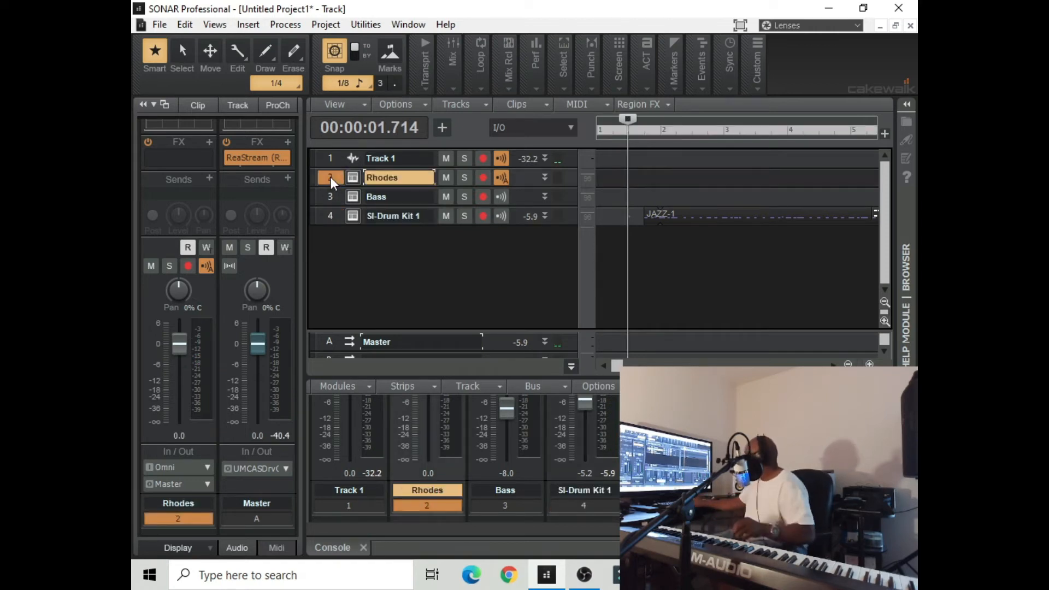
key(space)
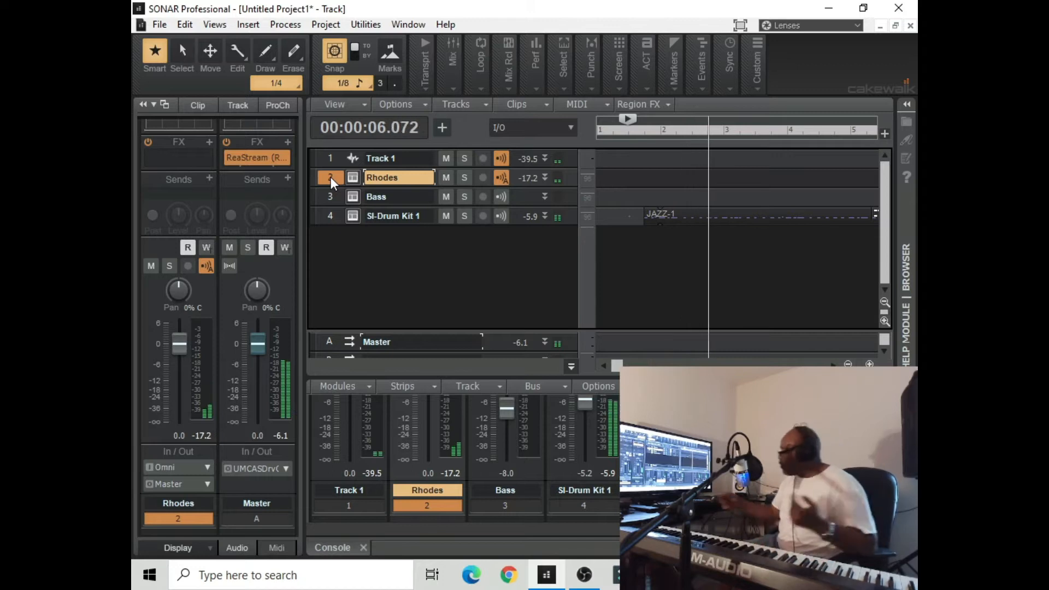
key(space)
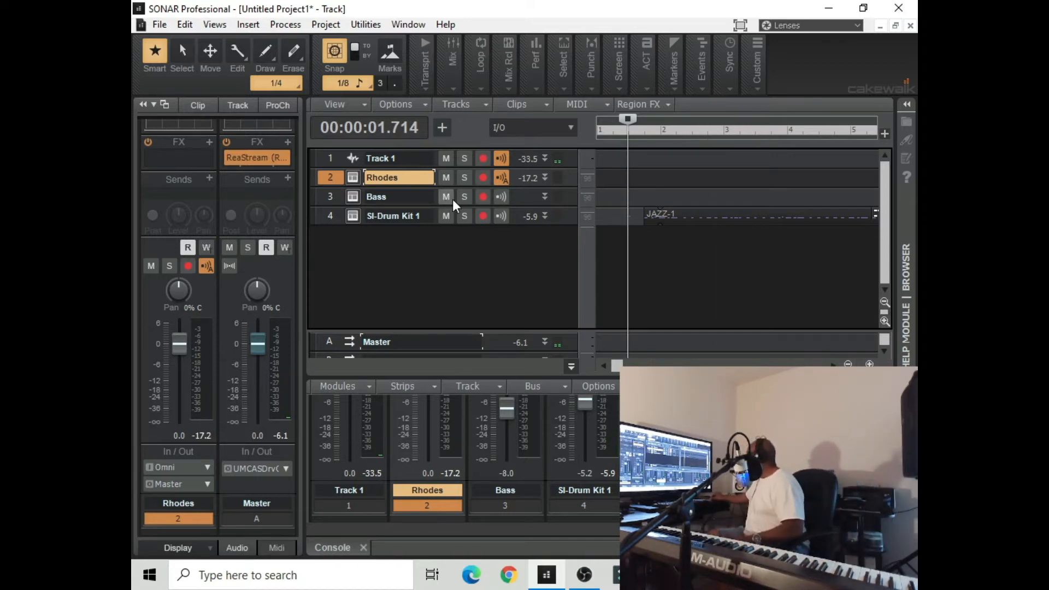
Extend the end of the looped Jazz-1 clip on the SI-Drum Kit track to about the end of measure 22
drag(615, 364, 740, 364)
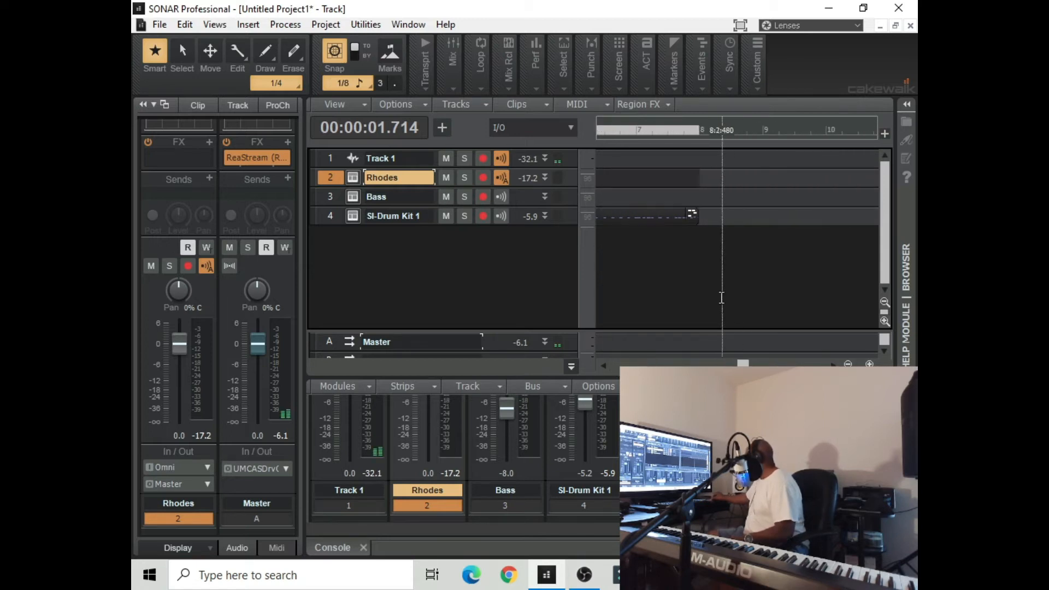
drag(700, 222, 865, 265)
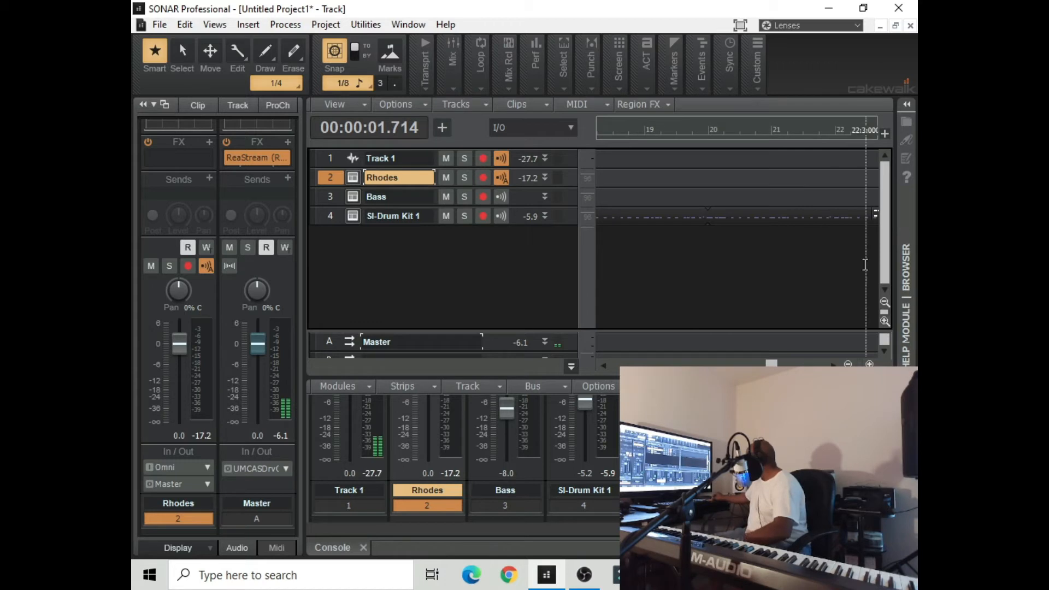
drag(771, 366, 617, 365)
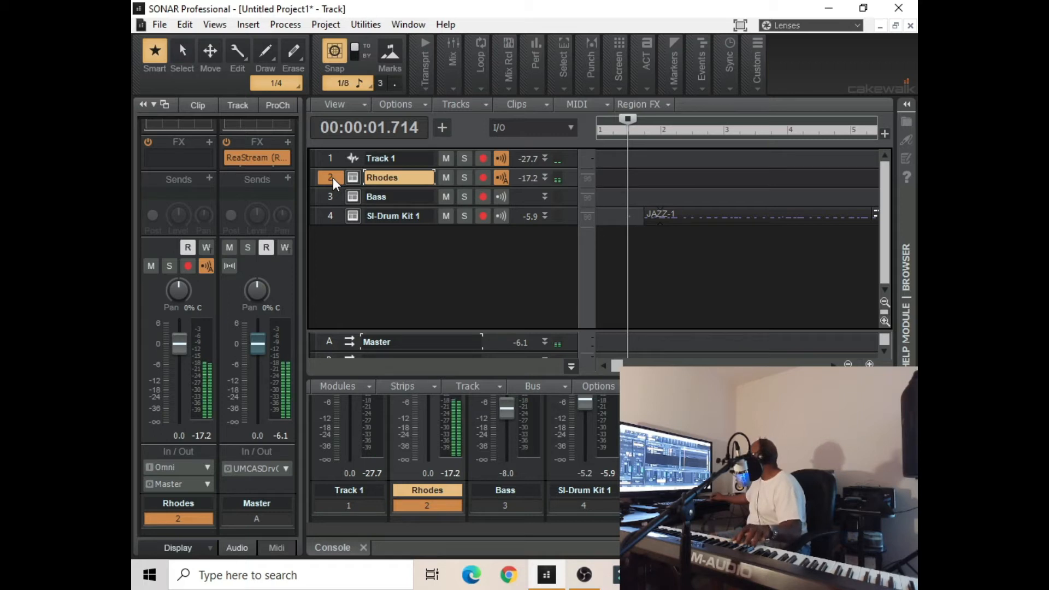
Arm the Rhodes track for recording and return the now time to the start of the project
click(481, 178)
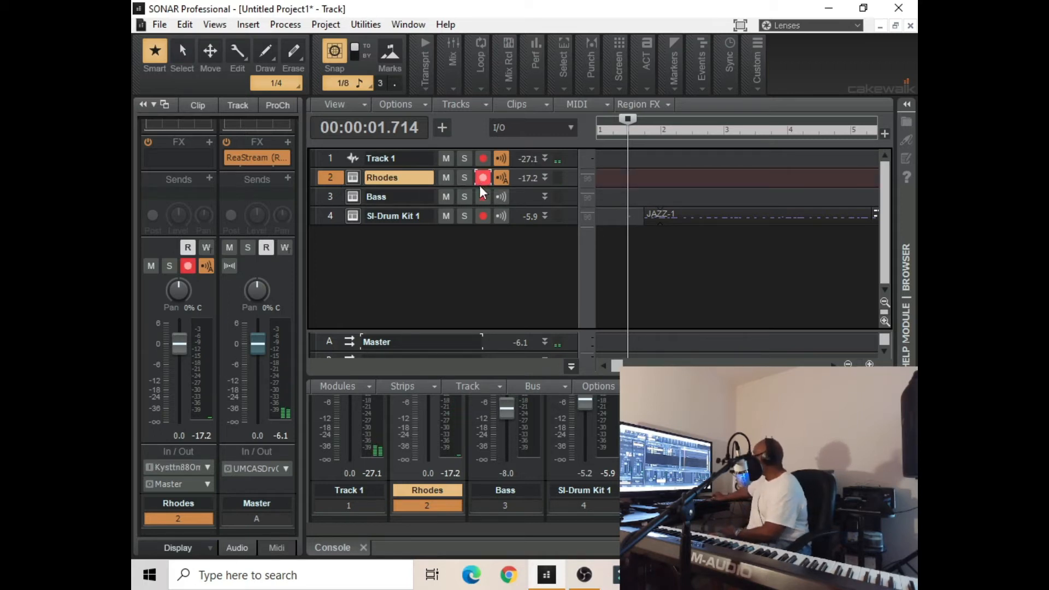
click(423, 69)
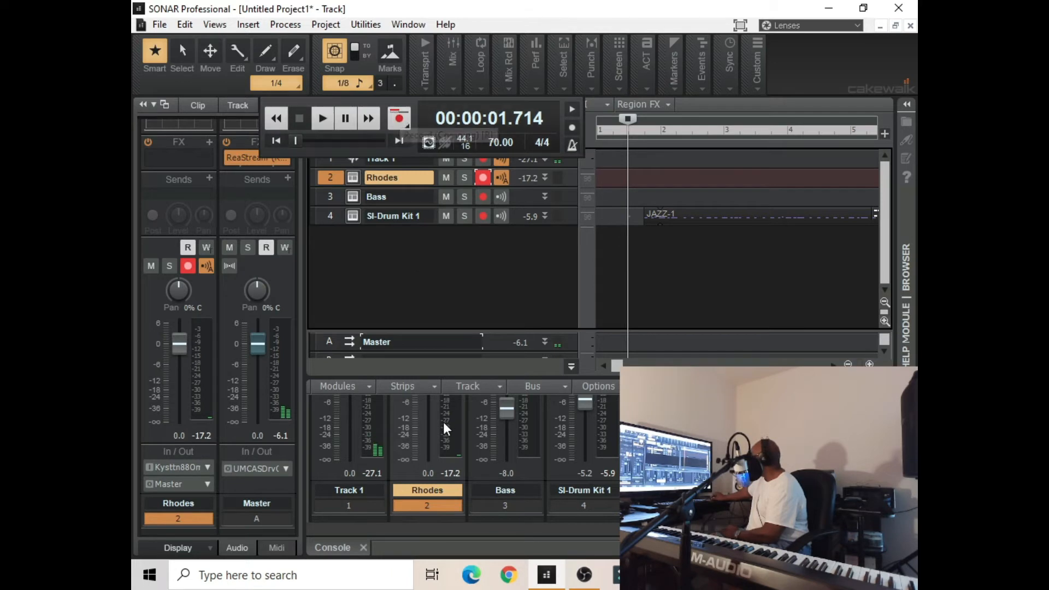
click(439, 310)
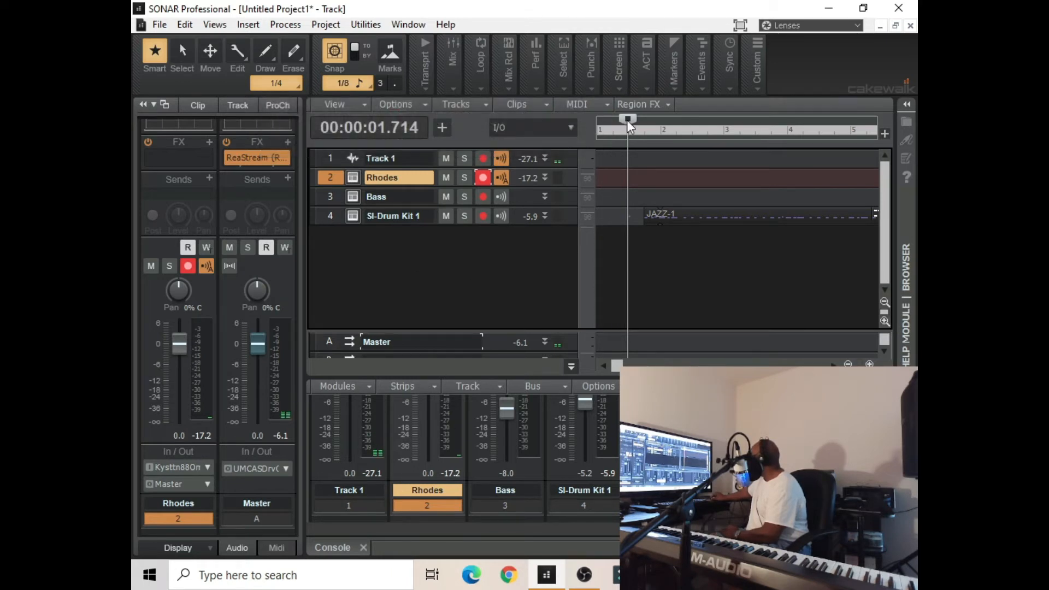
drag(627, 120, 589, 124)
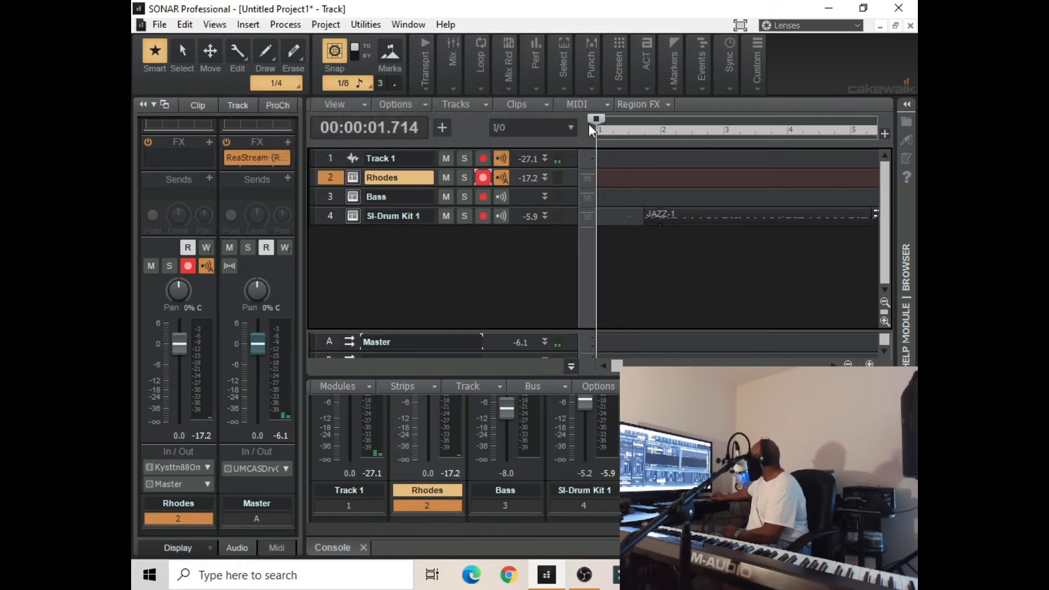
Try recording on the Rhodes track from the project start with the recording metronome enabled, and stop
click(413, 88)
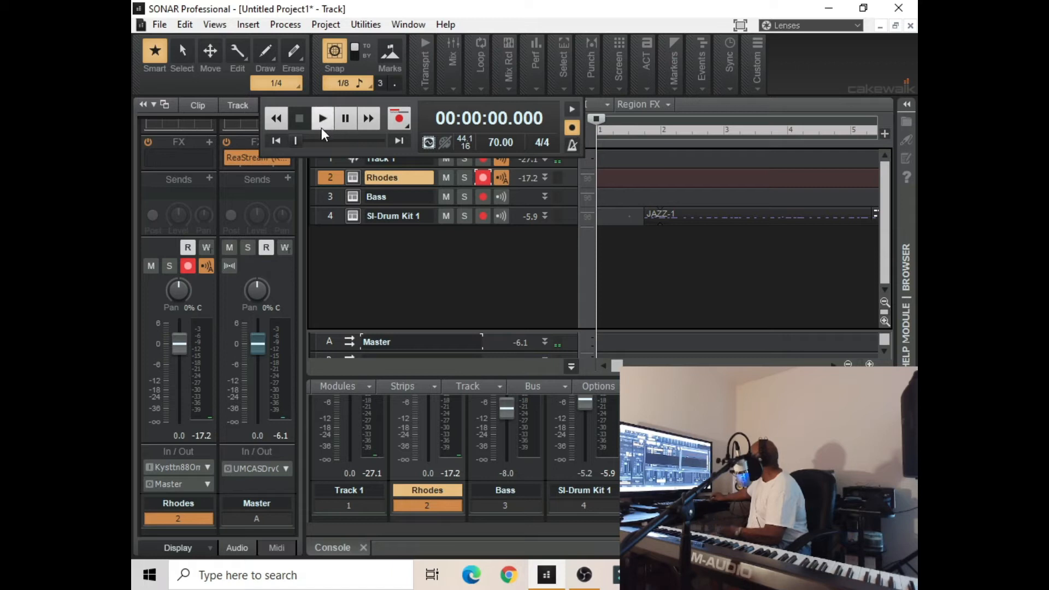
click(396, 118)
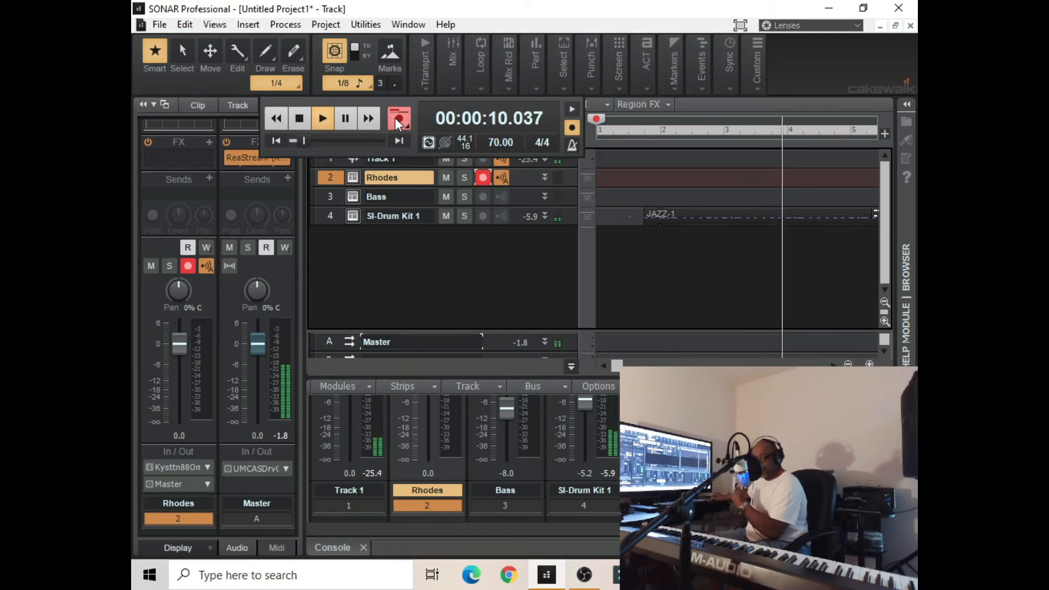
click(299, 119)
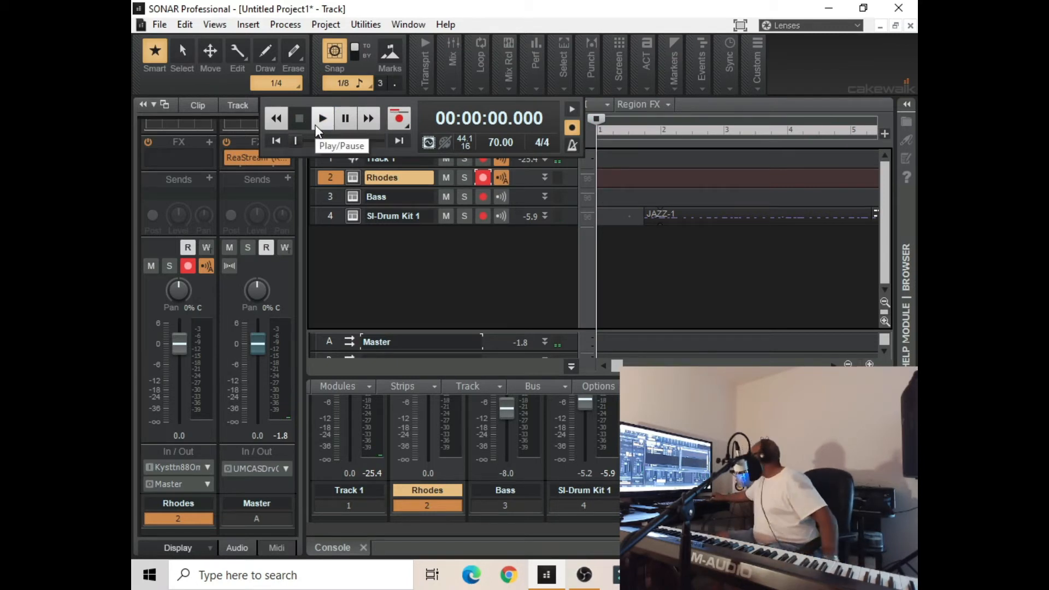
Turn off the metronome during recording and record the Rhodes part from the project start over the drums
click(567, 131)
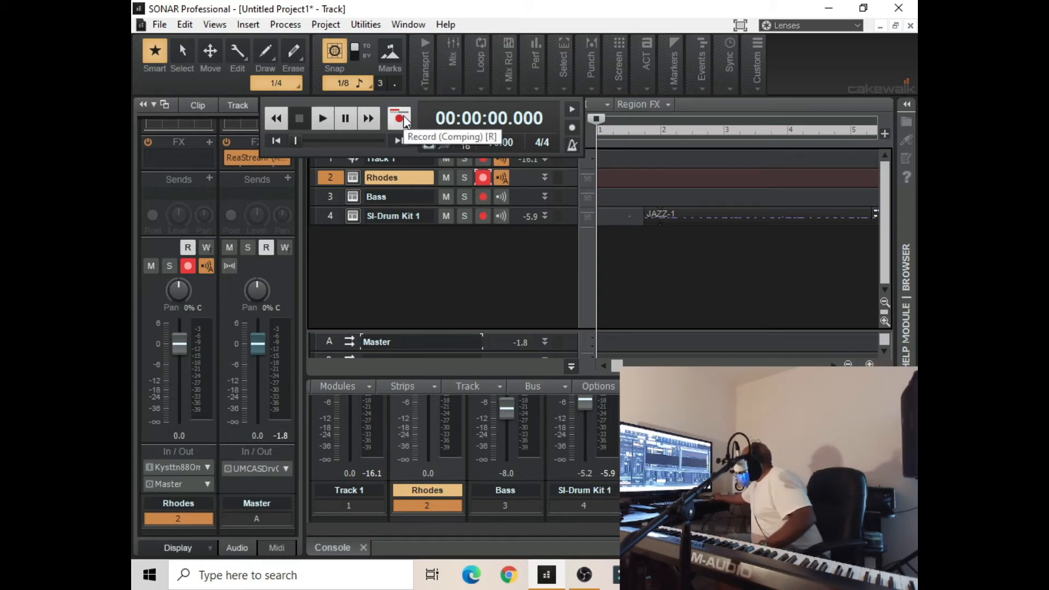
click(403, 117)
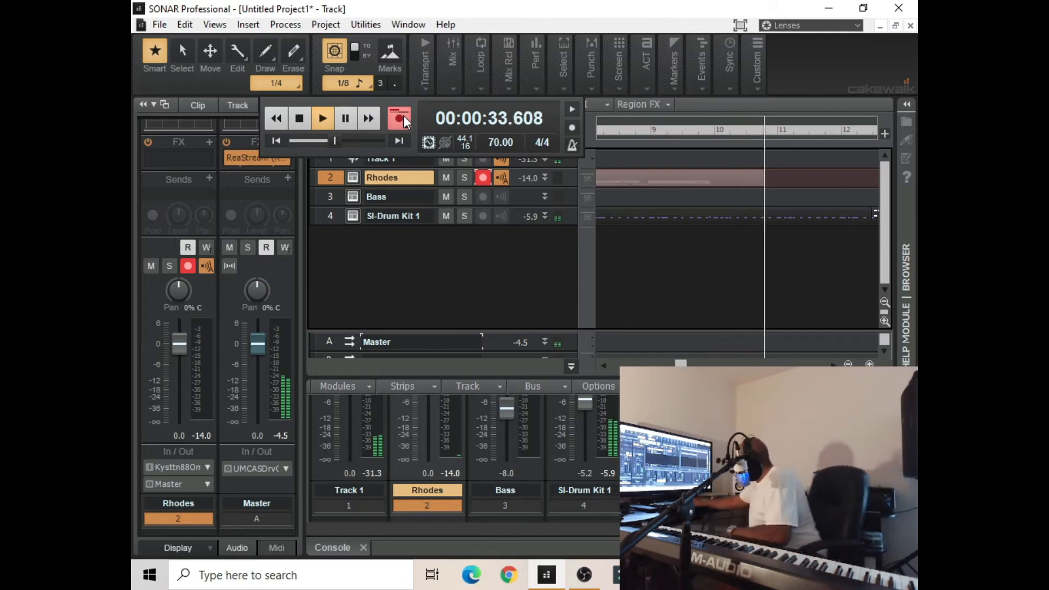
click(298, 125)
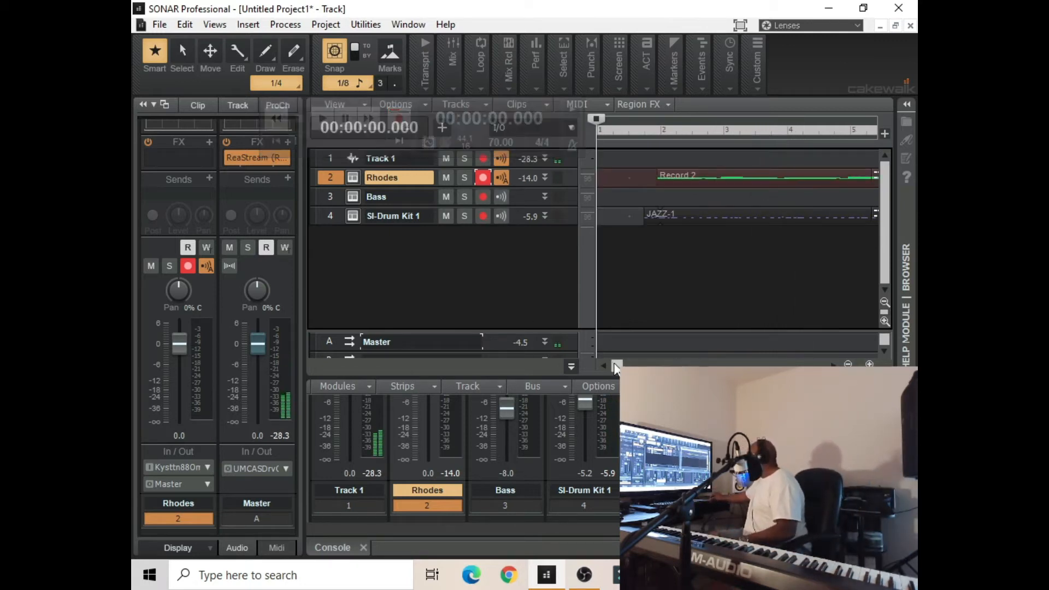
Enable Groove-Clip Looping on the recorded Rhodes clip, accepting that hidden data beyond the slip edit points is discarded
drag(617, 365, 677, 364)
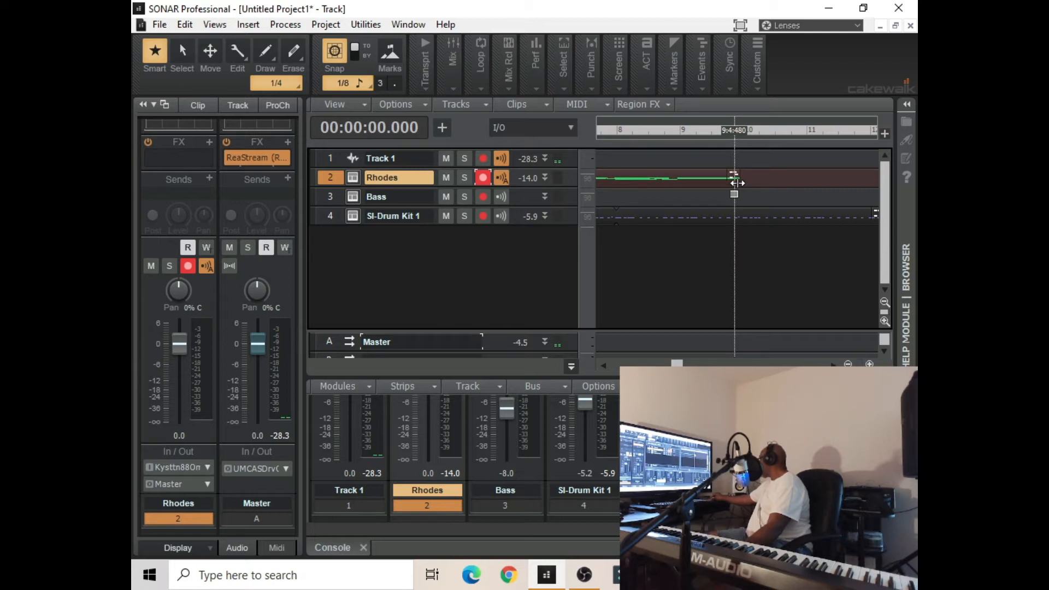
right_click(708, 181)
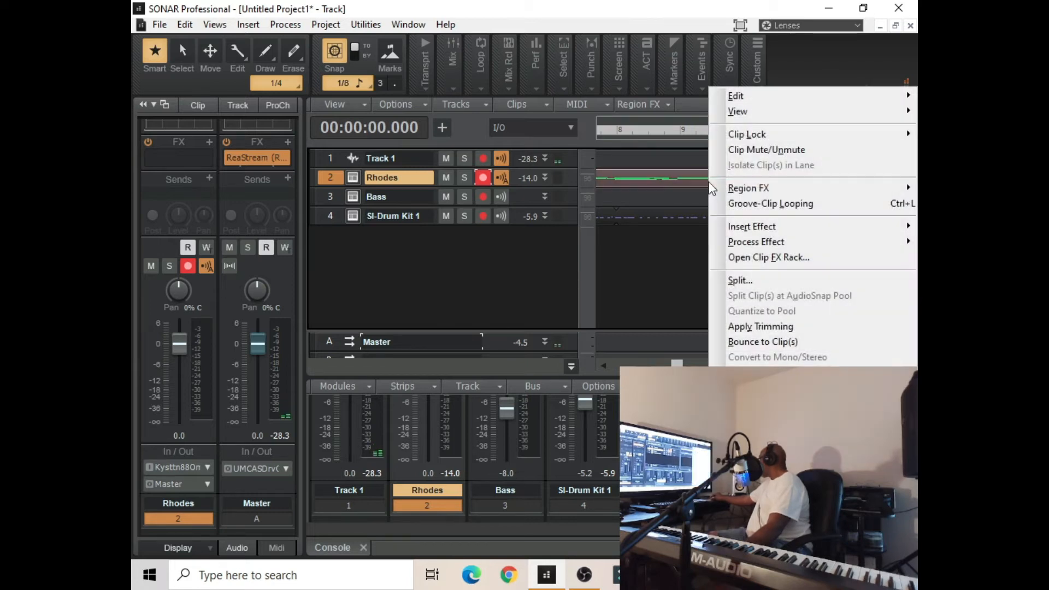
click(732, 204)
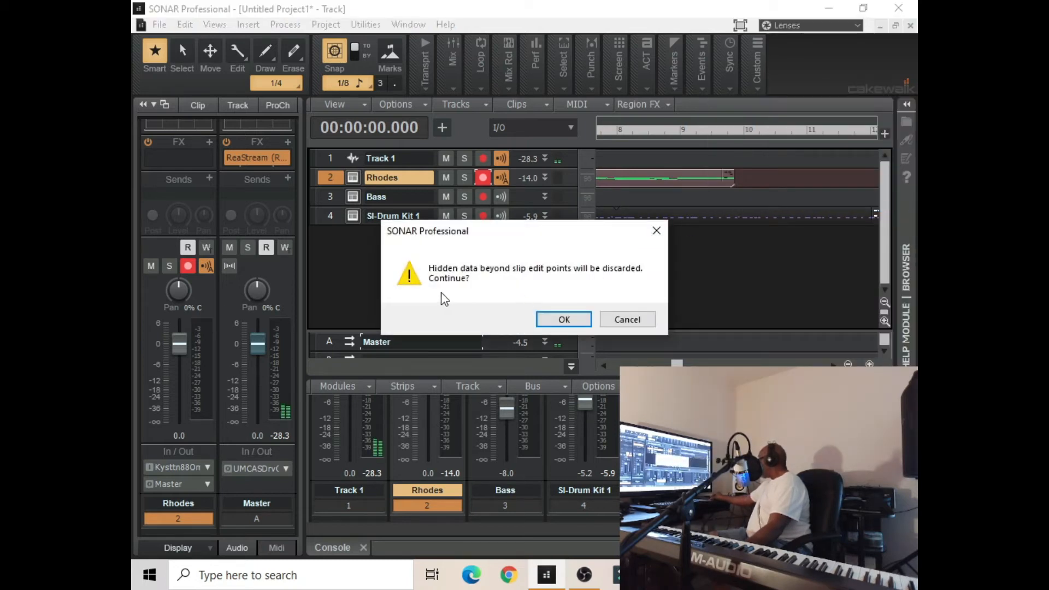
click(563, 319)
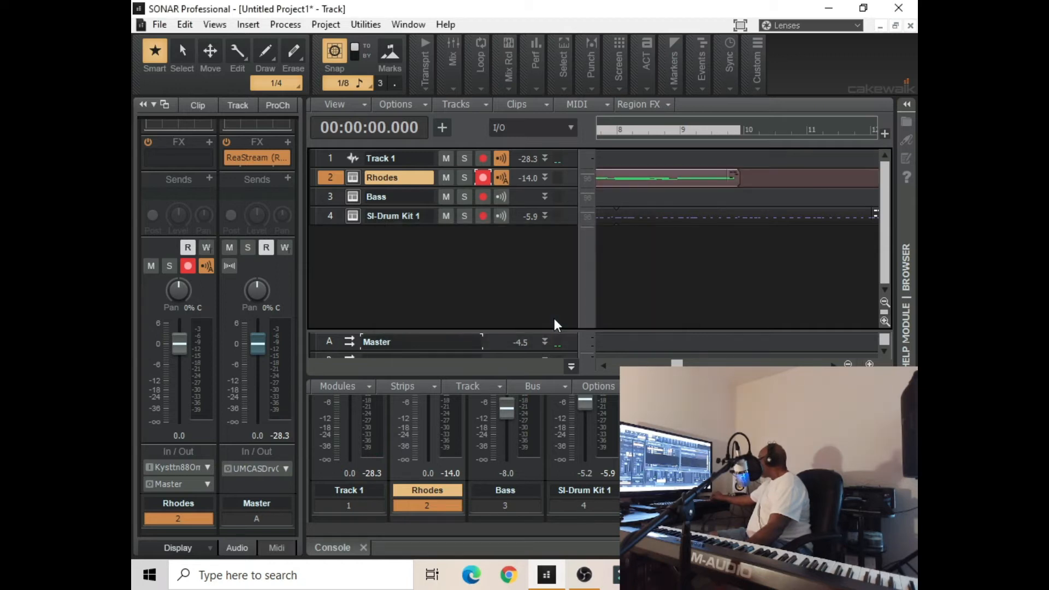
Extend the end of the looped Rhodes clip to about 12:4:000
drag(731, 189, 805, 181)
click(724, 133)
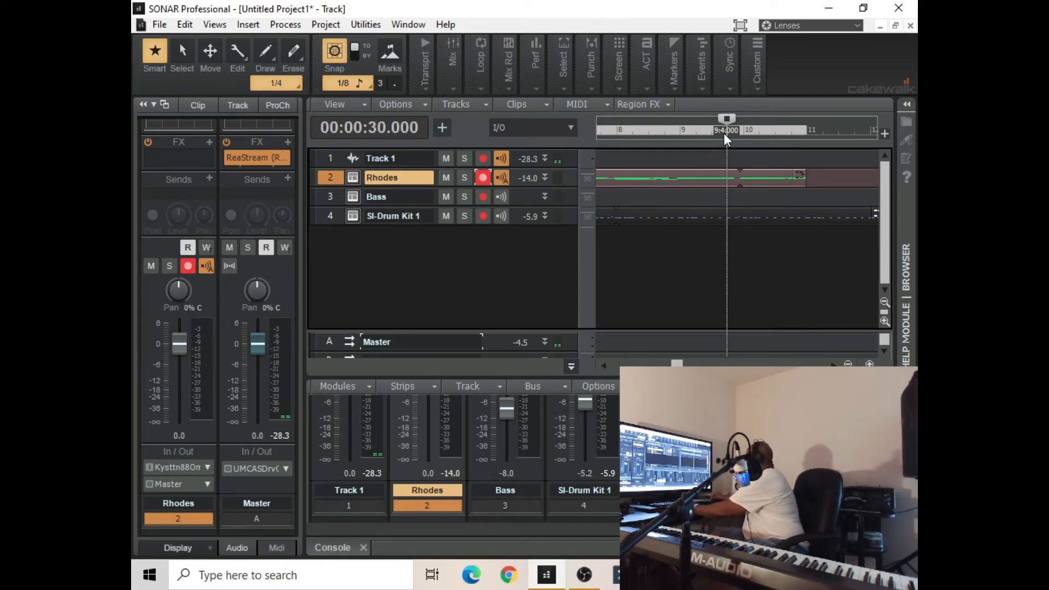
click(803, 183)
click(802, 184)
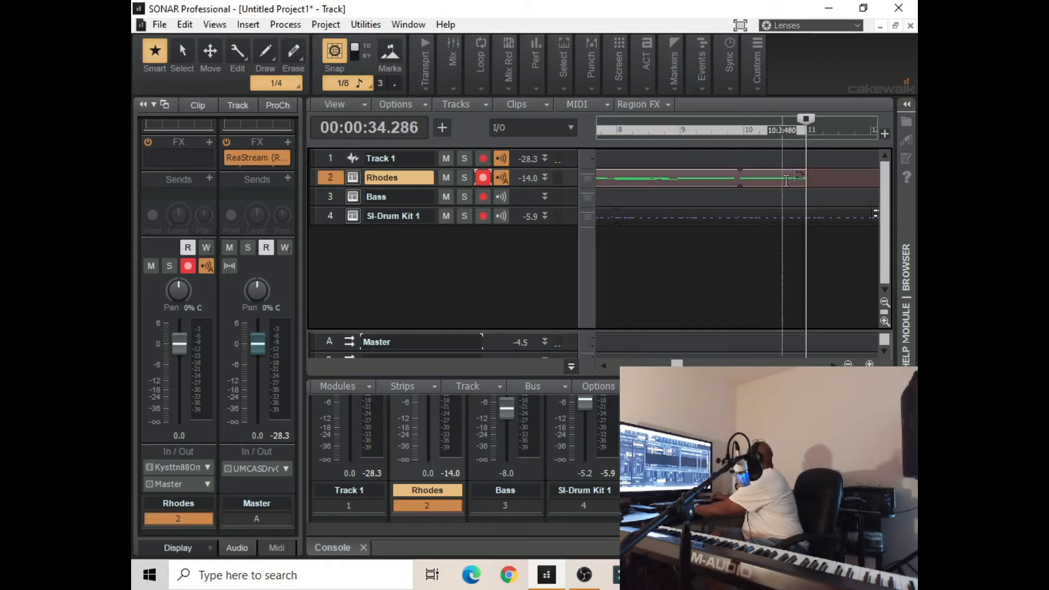
drag(803, 183, 881, 183)
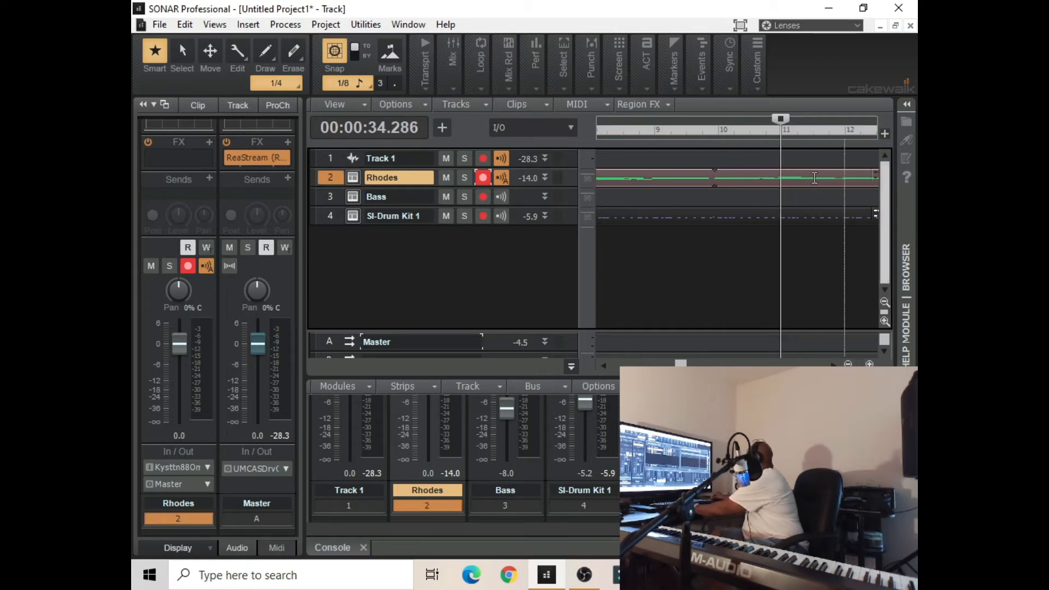
Play from the middle of measure 9 to check the loop point of the Rhodes clip, and stop
click(683, 138)
key(space)
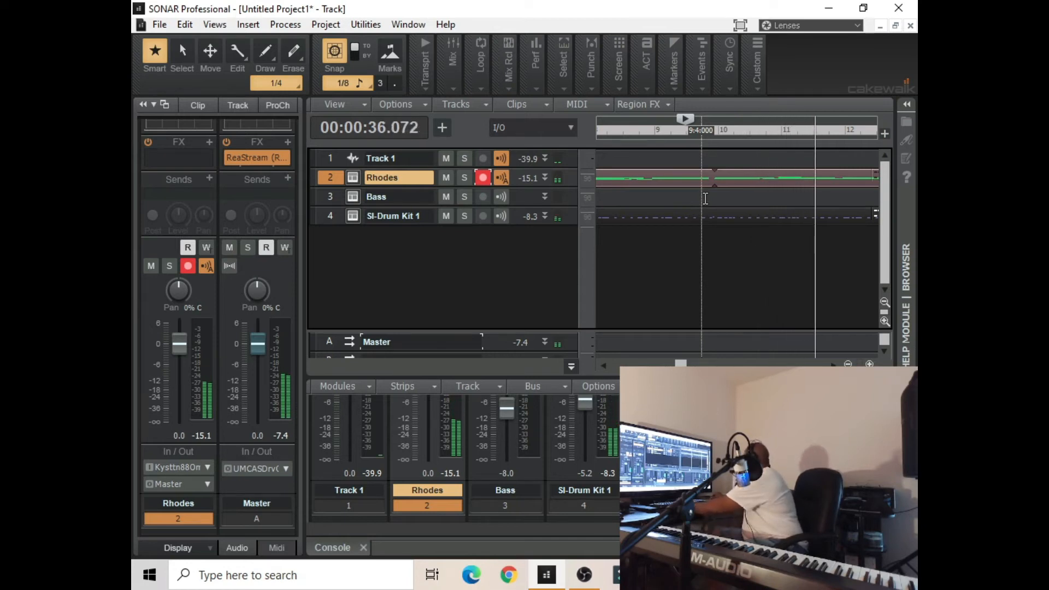
key(space)
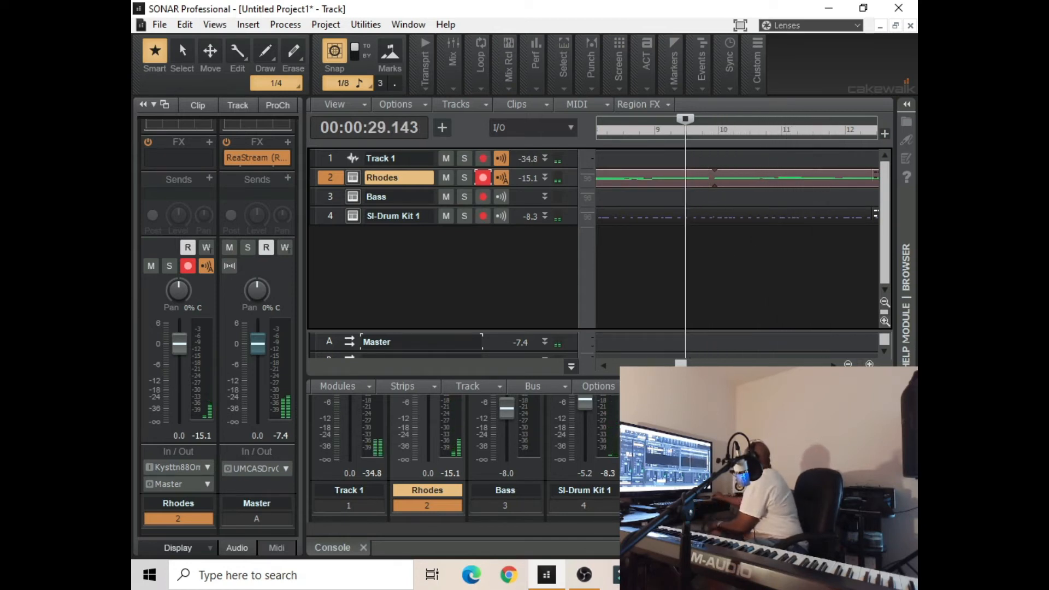
Extend the end of the looped Rhodes clip past measure 23, beyond the end of the drum clip
drag(690, 364, 703, 365)
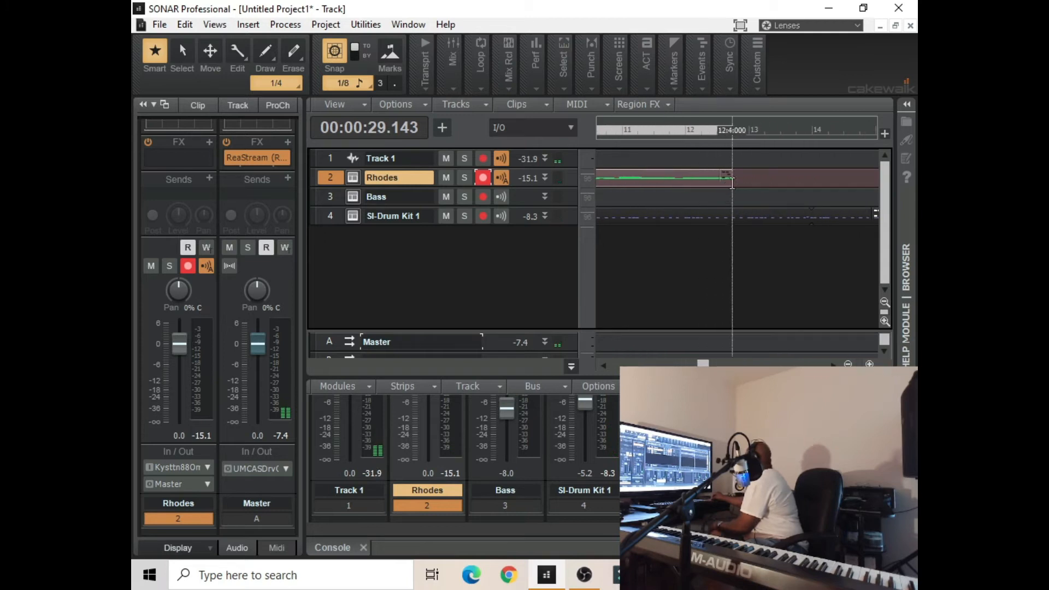
drag(737, 186, 906, 193)
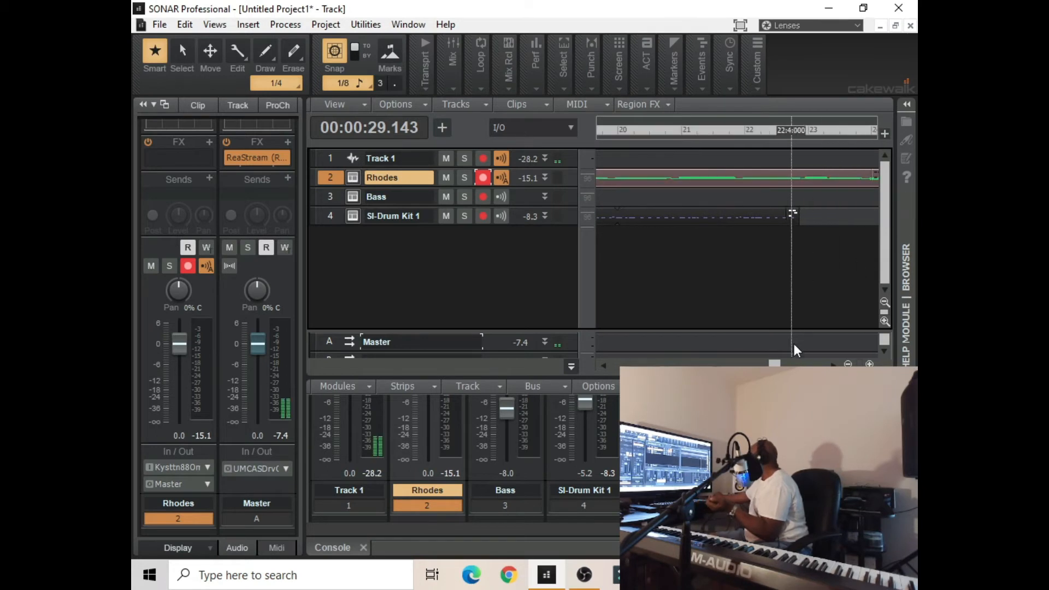
drag(774, 364, 616, 365)
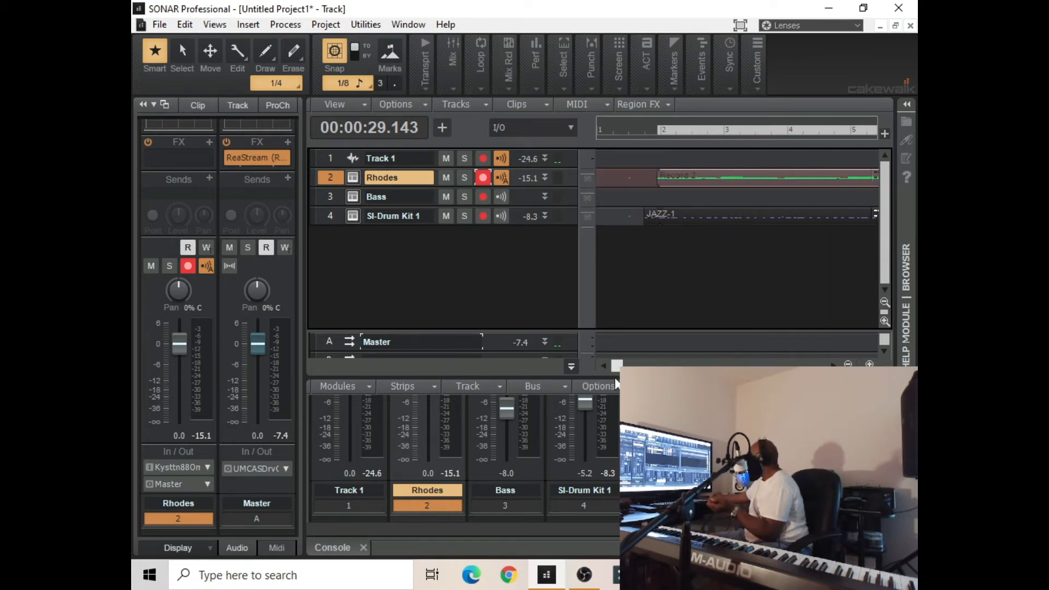
Set the now time to 1:2:480, disarm the Rhodes track and arm the Bass track for recording
click(620, 138)
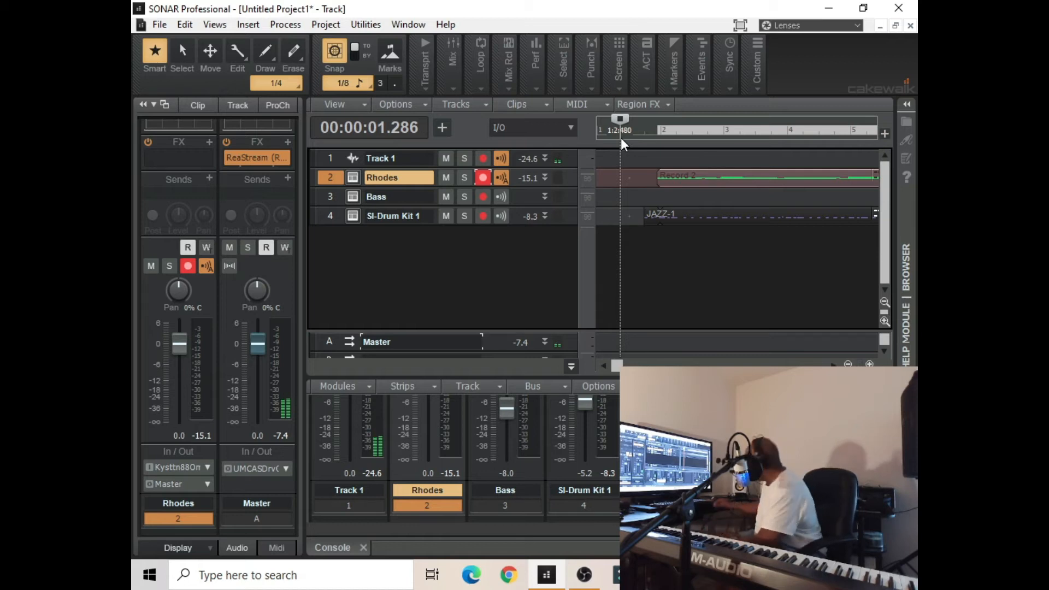
click(333, 196)
click(482, 179)
click(485, 197)
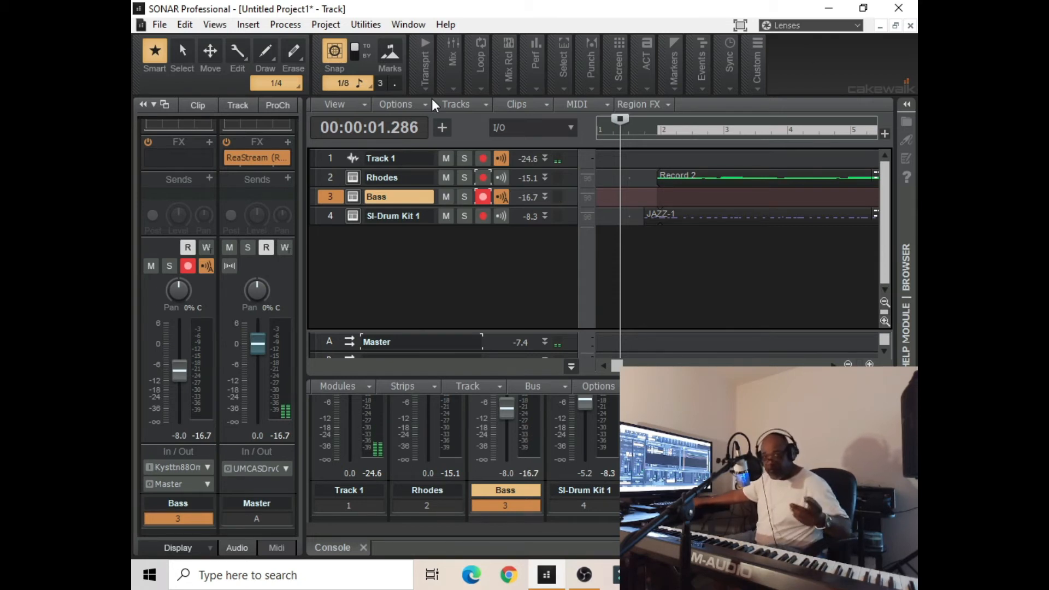
Play from 1:2:480 and again from 8:3:480 to rehearse the bass part, and stop
key(space)
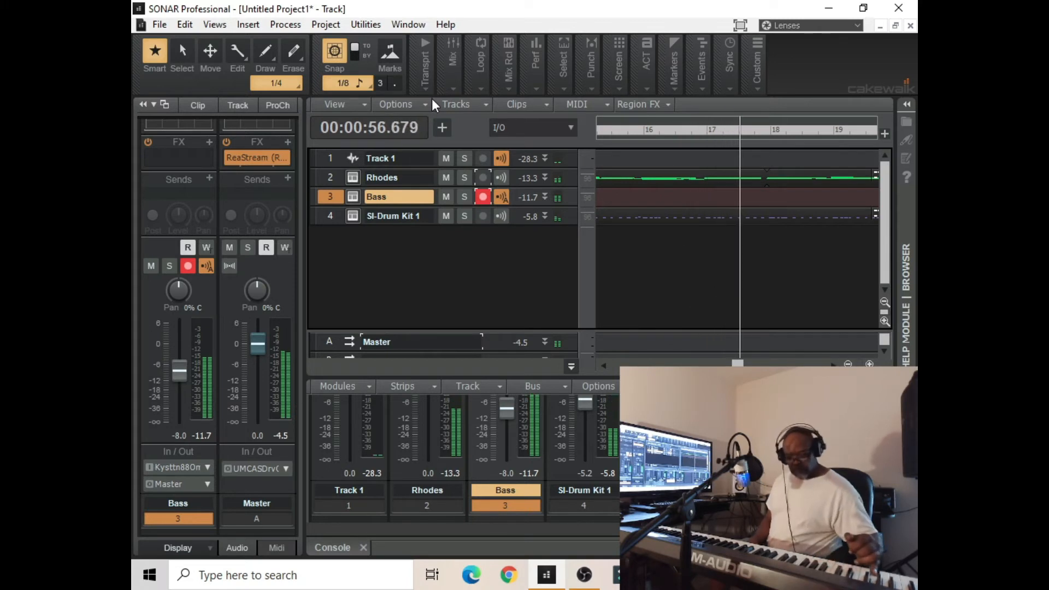
key(space)
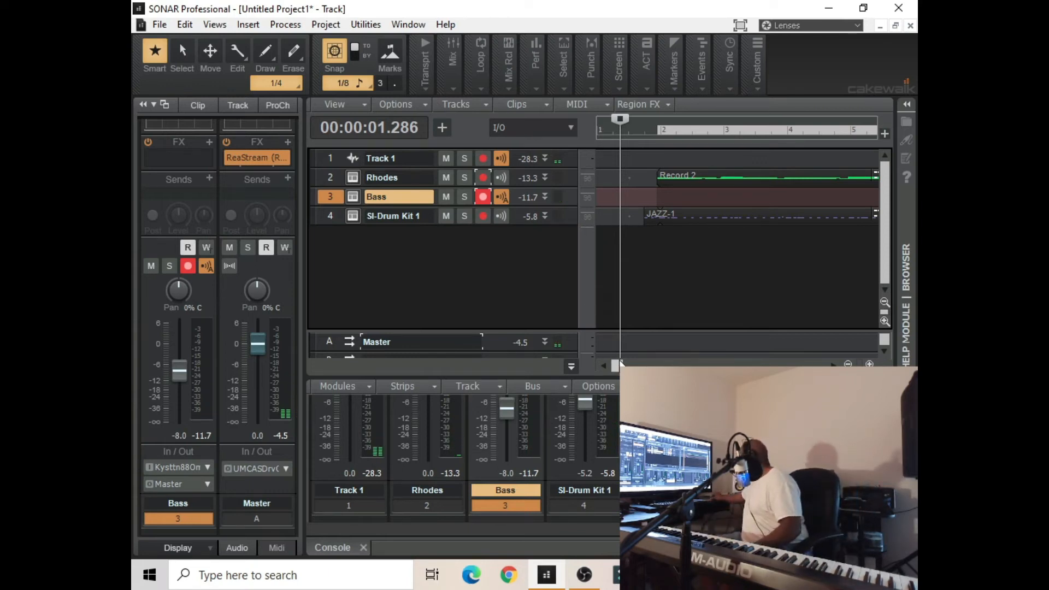
drag(620, 363, 667, 319)
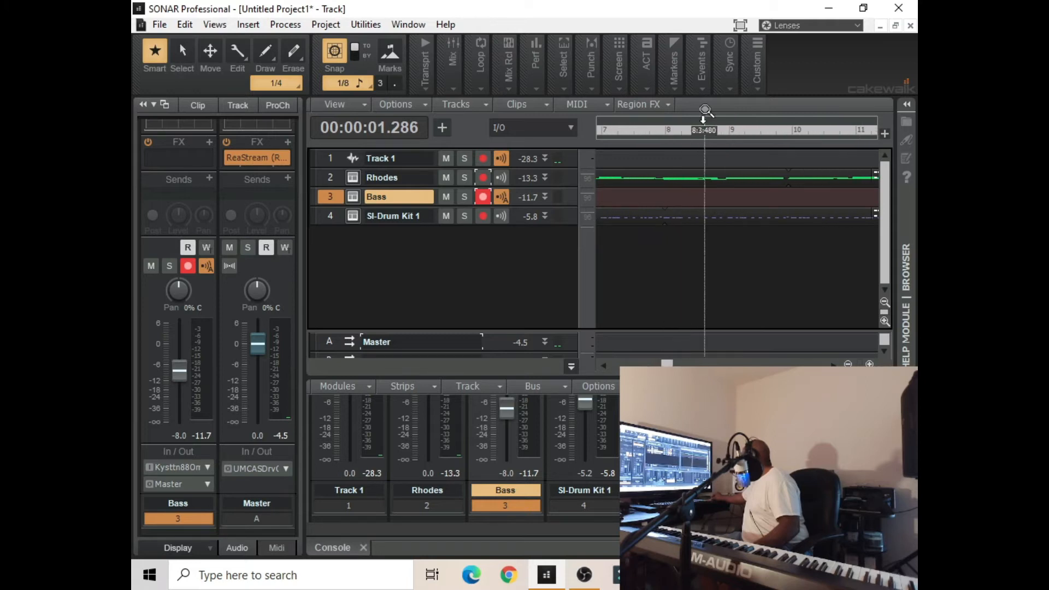
click(707, 138)
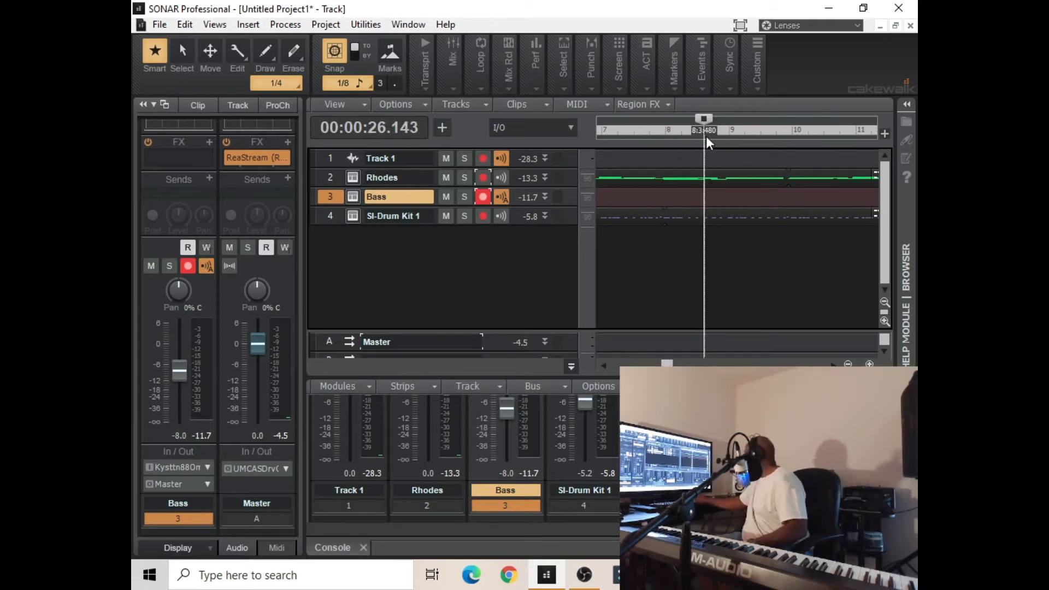
key(space)
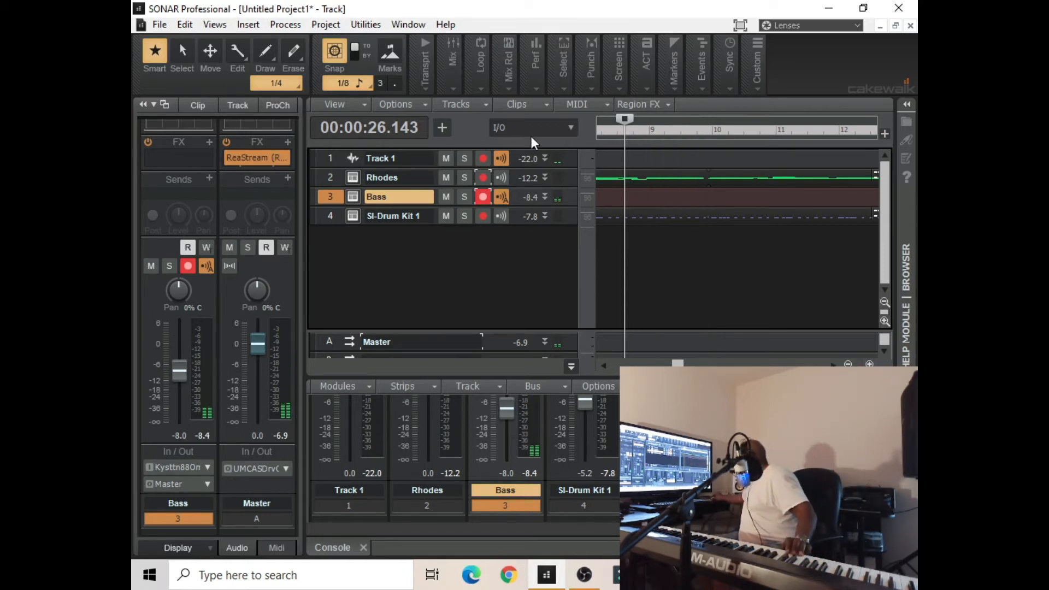
Record a take of the bass part on the Bass track starting from 8:3:480, and stop
click(418, 85)
key(space)
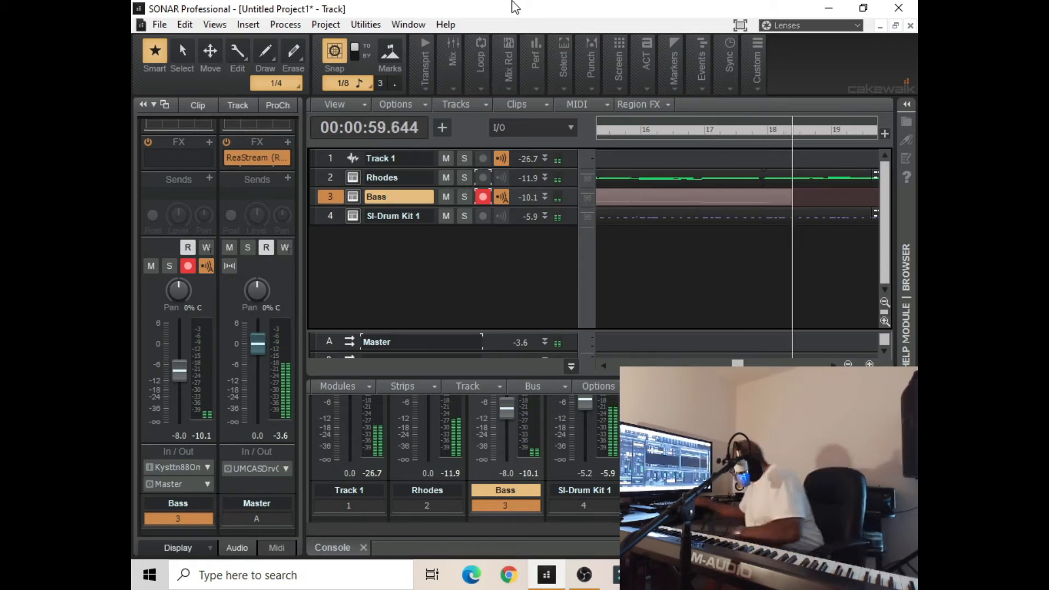
key(space)
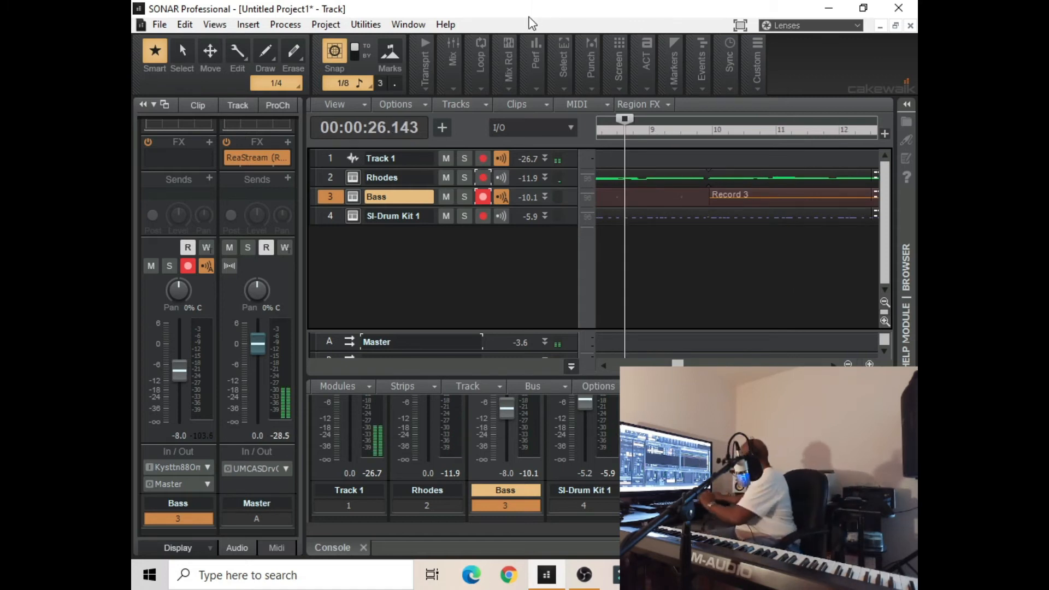
Play the bass take back from 9:2:480, lower the Bass track volume to -15.0, and stop
drag(624, 119, 664, 123)
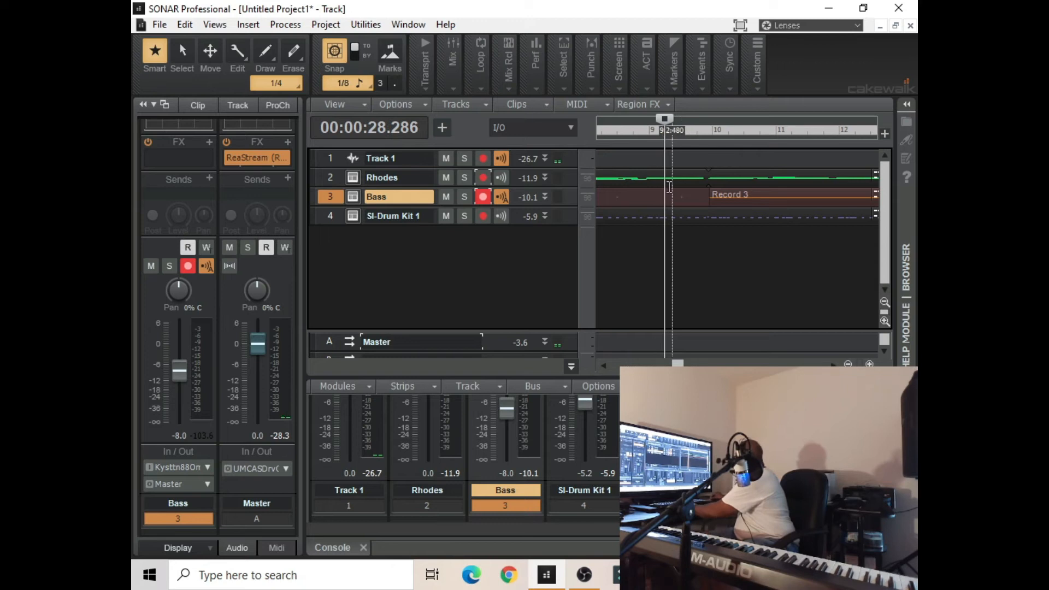
key(space)
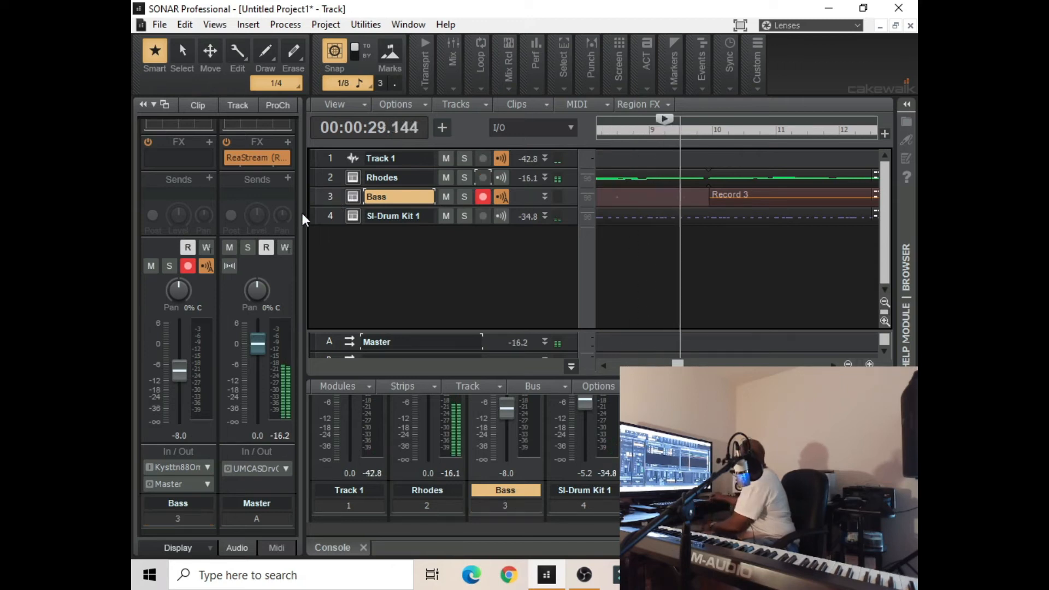
drag(181, 363, 179, 384)
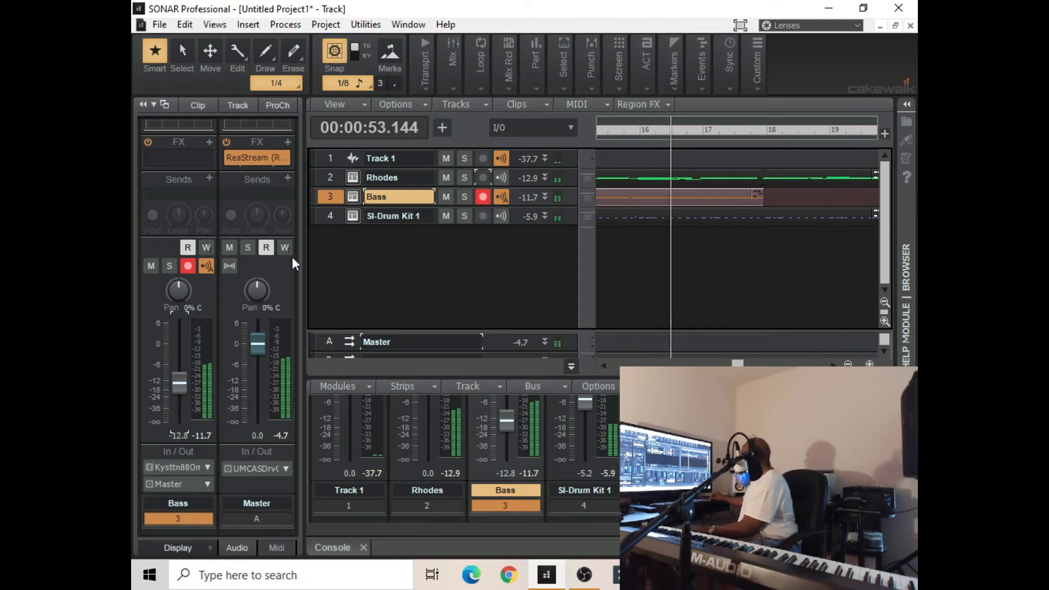
click(331, 200)
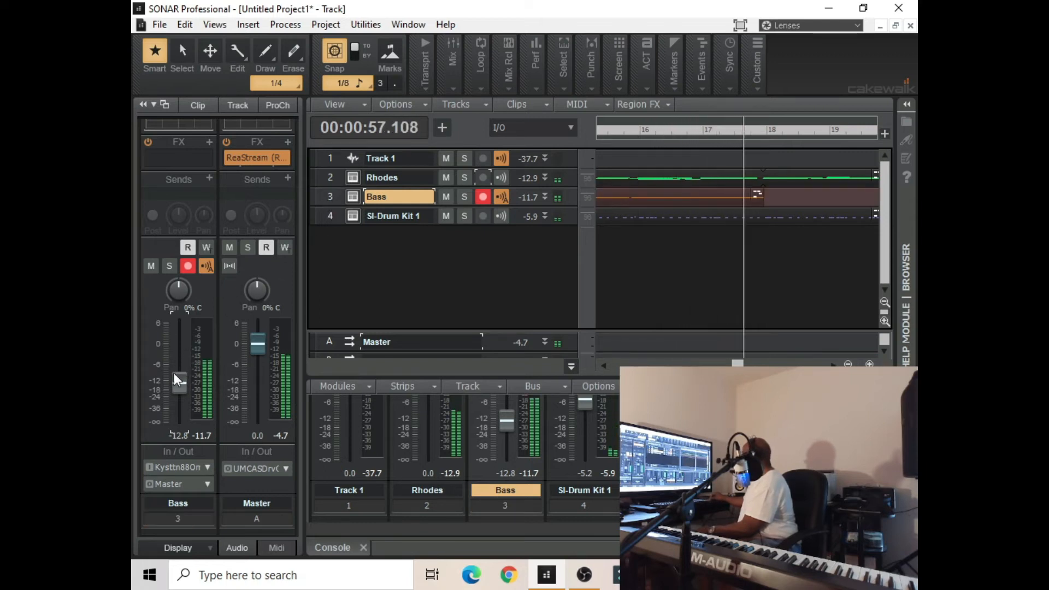
mouse_move(178, 380)
scroll(178, 383, down, 2)
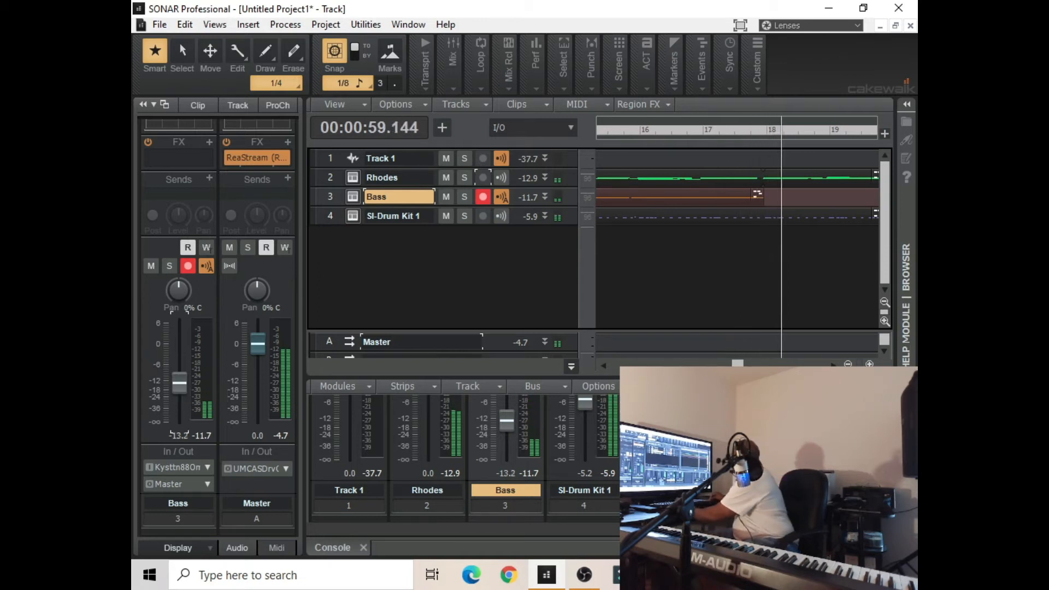
key(space)
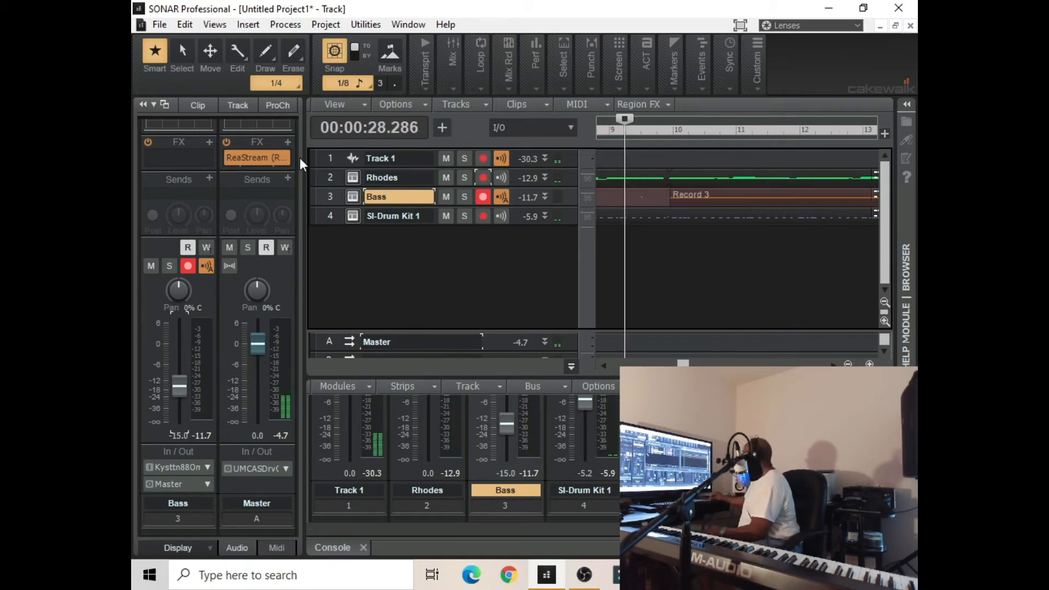
Undo the bass recording and record a new bass take from 9:2:480 on the Bass track
click(193, 26)
click(195, 41)
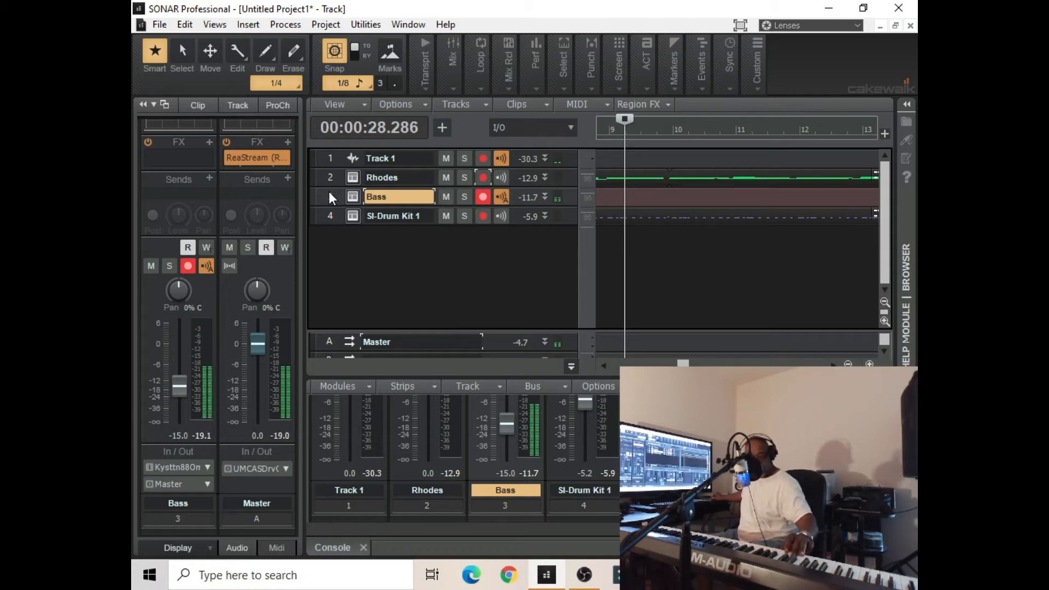
click(413, 86)
click(404, 115)
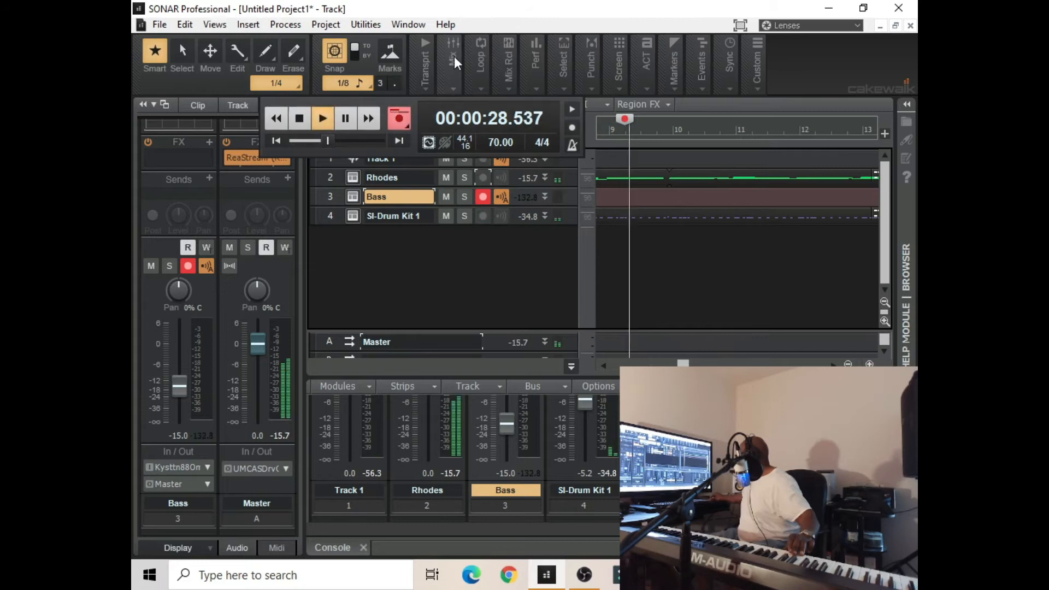
mouse_move(454, 57)
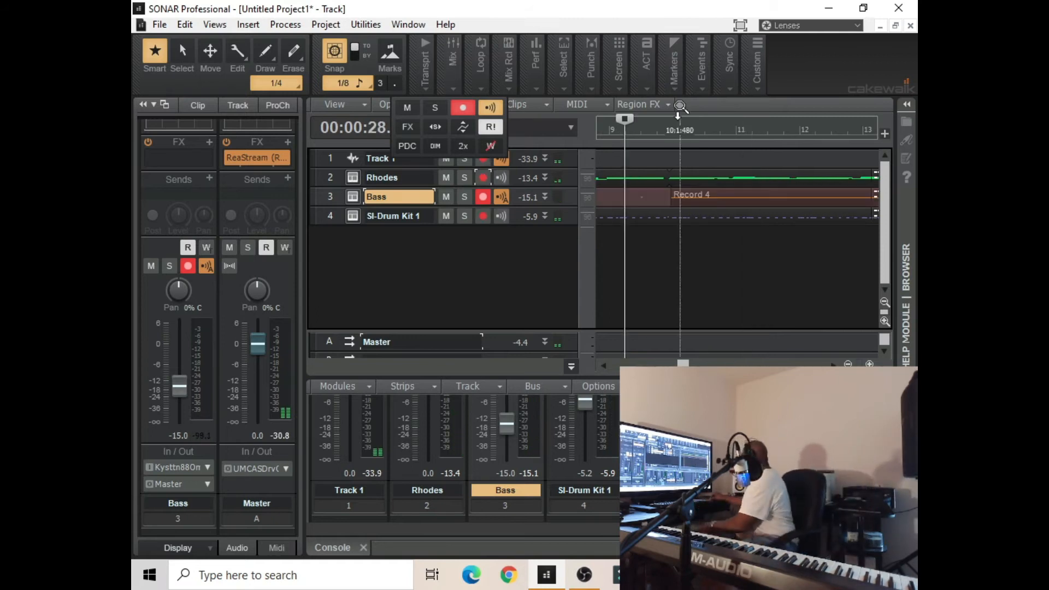
Enable Groove-Clip Looping on the recorded bass clip and extend its end to about 18:4:480
drag(683, 363, 726, 352)
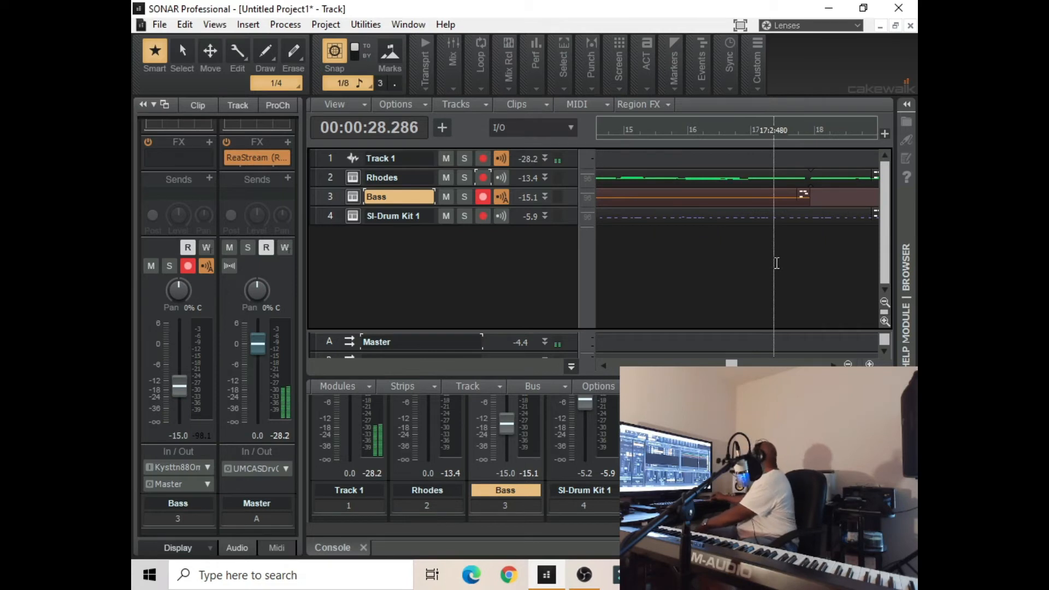
right_click(773, 194)
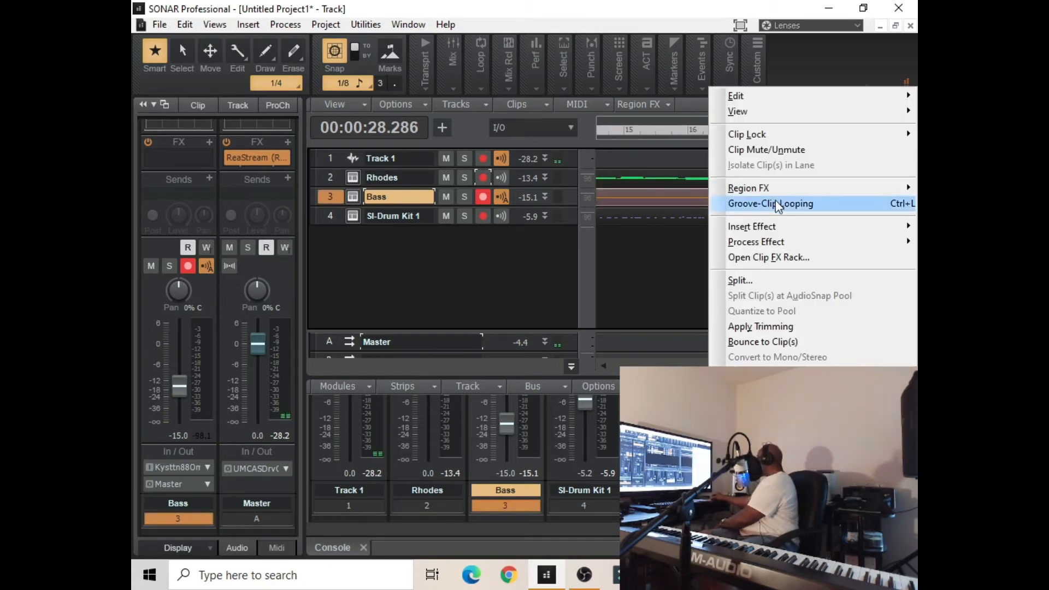
click(778, 205)
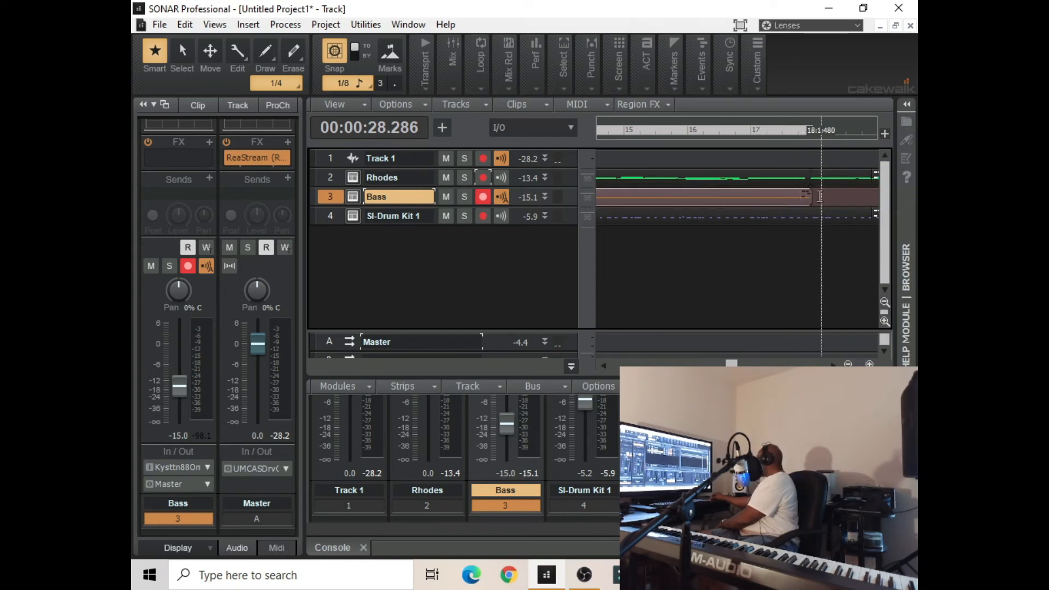
drag(811, 201, 868, 205)
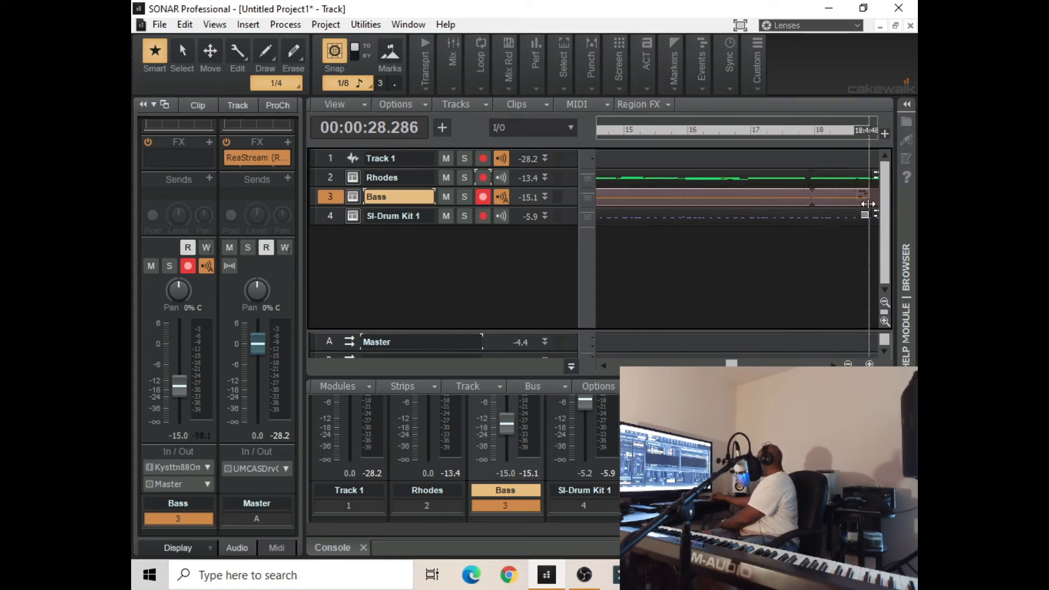
Play from 17:3:000 to check the bass loop point, extend the bass clip's end to about 21:4:480, and stop
click(782, 138)
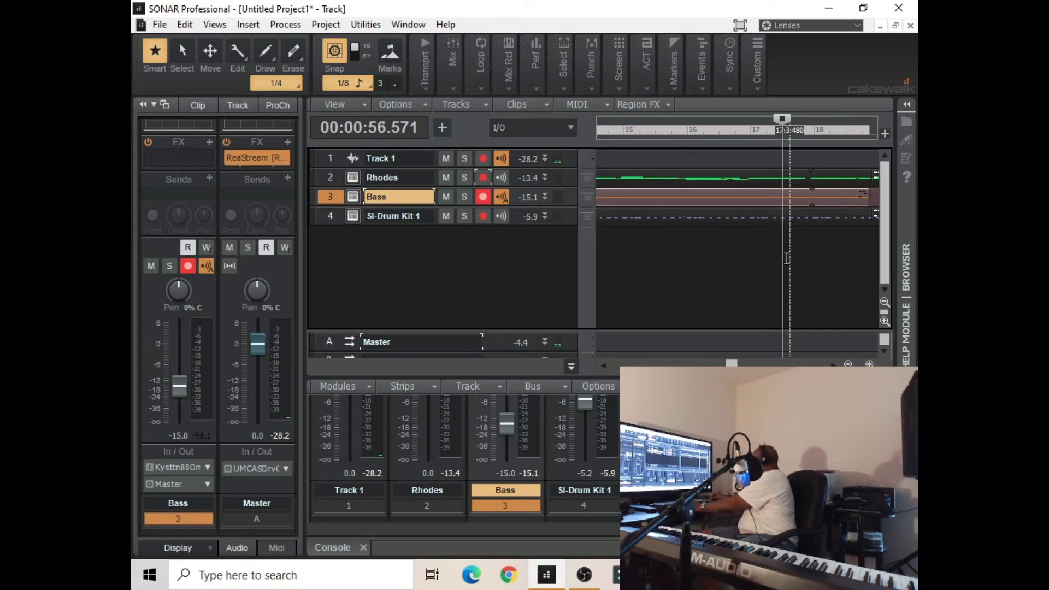
key(space)
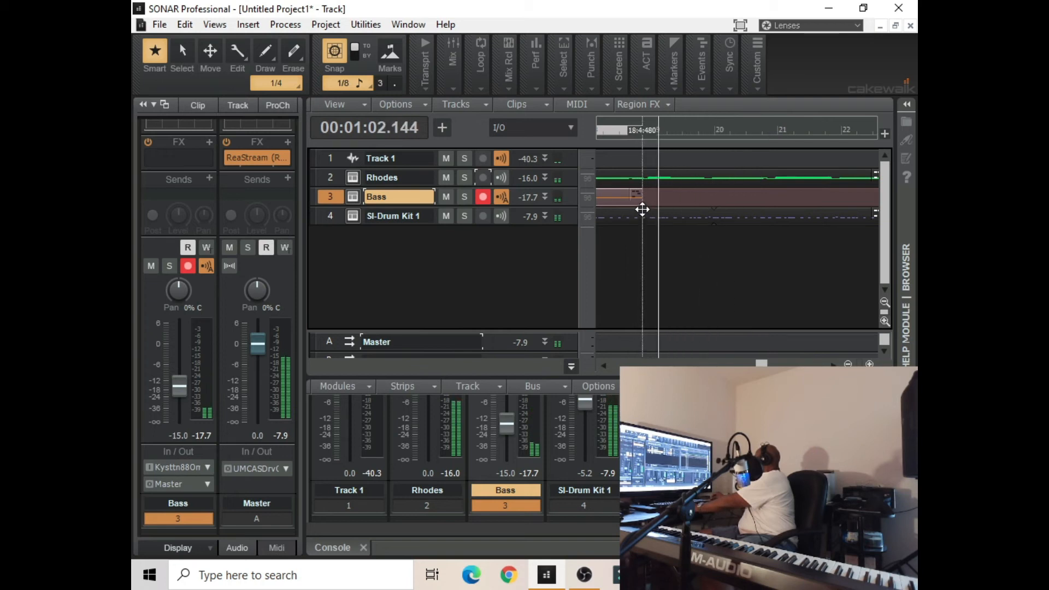
drag(640, 201, 826, 203)
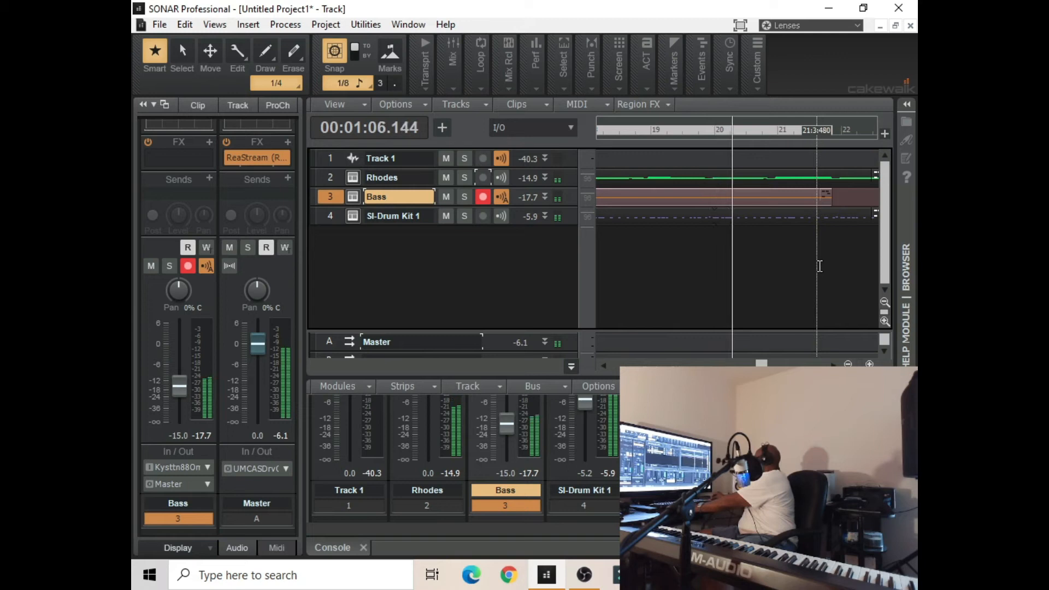
key(space)
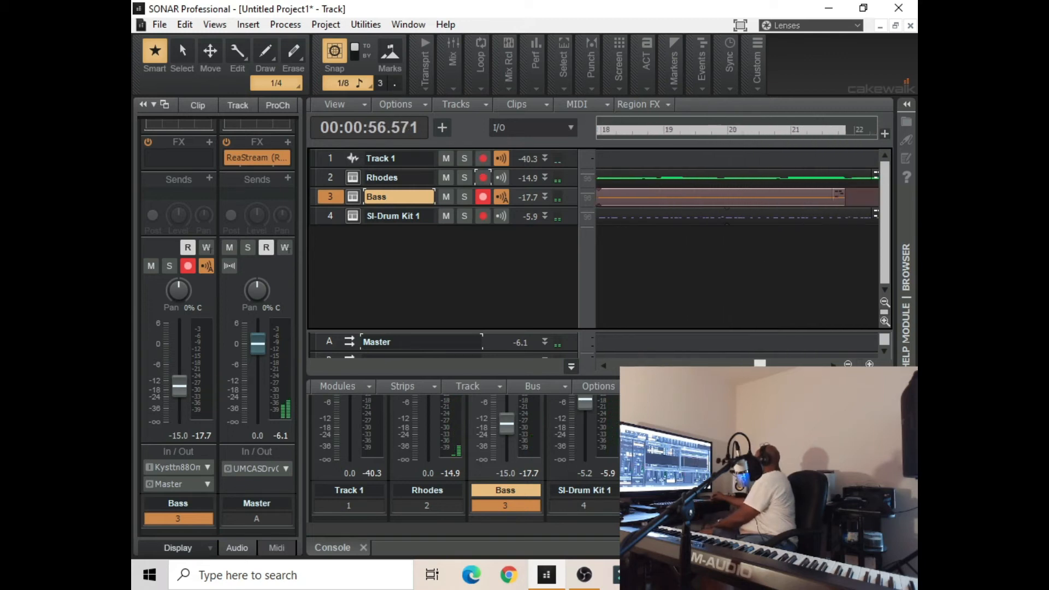
Select the Rhodes, Bass and drum clips together and extend the loops past measure 25
drag(764, 364, 789, 363)
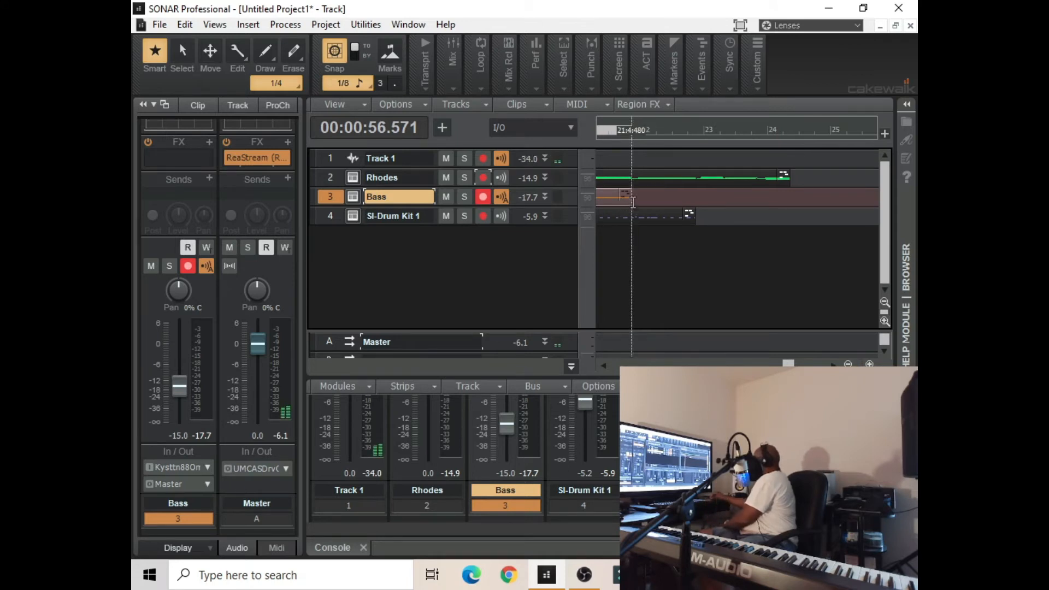
click(616, 179)
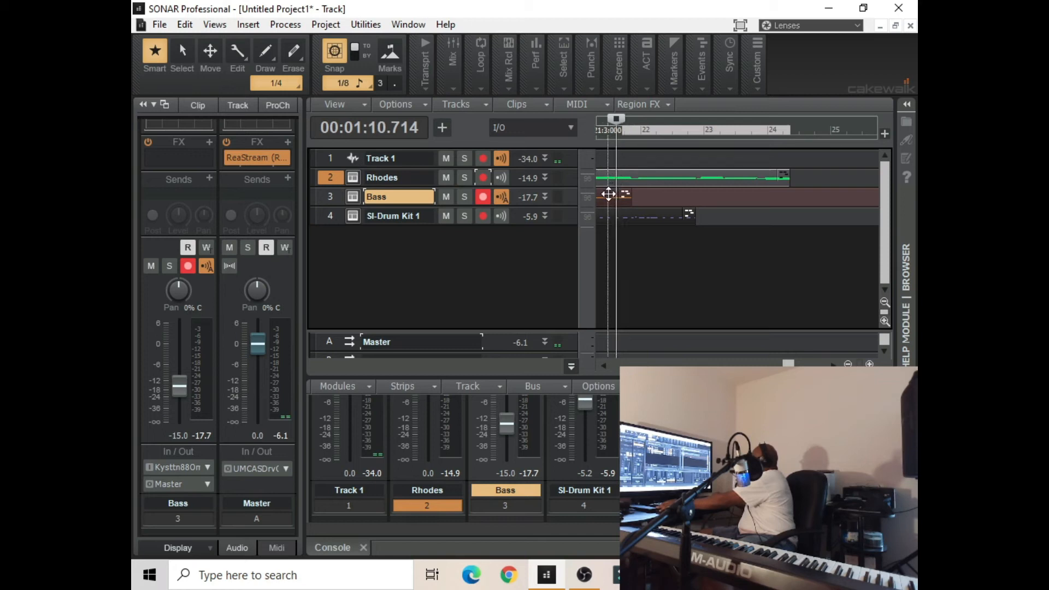
click(608, 194)
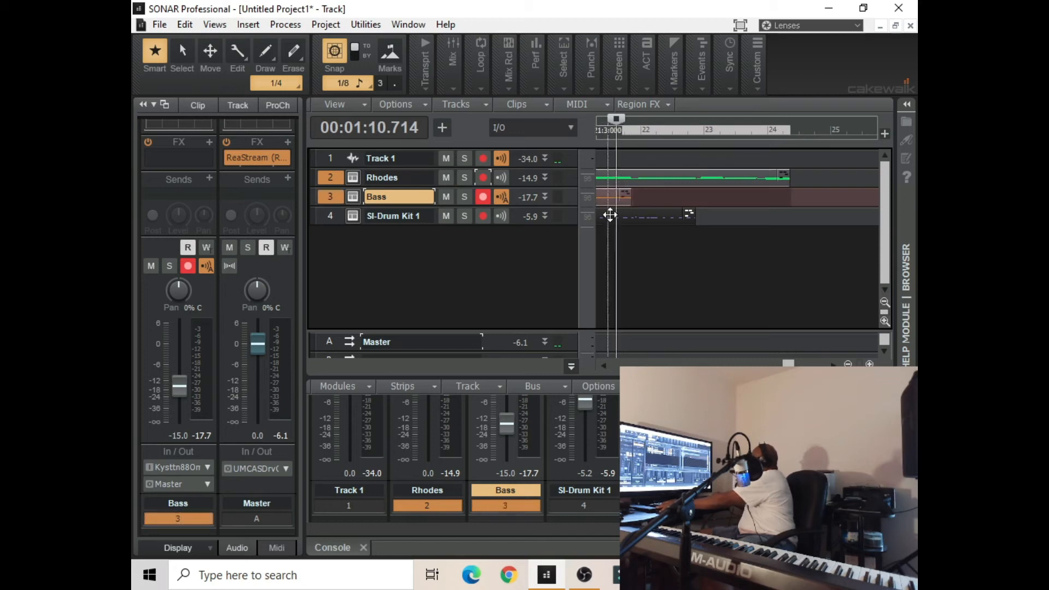
ctrl+click(611, 215)
drag(626, 200, 886, 192)
Set the now time to 1:2:480, play the beginning of the arrangement briefly, and stop
drag(820, 366, 617, 366)
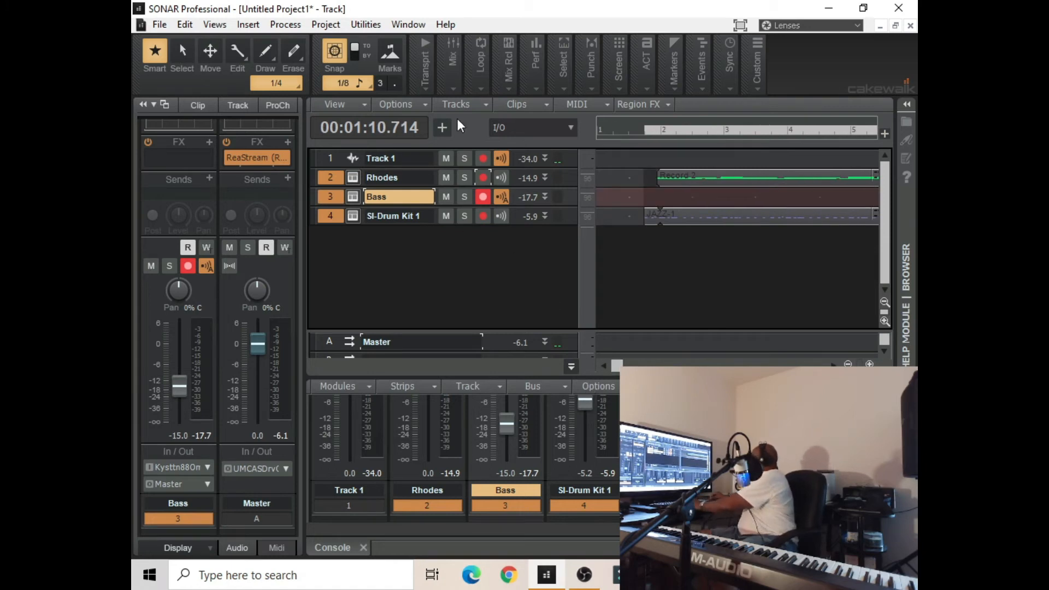
click(619, 133)
key(space)
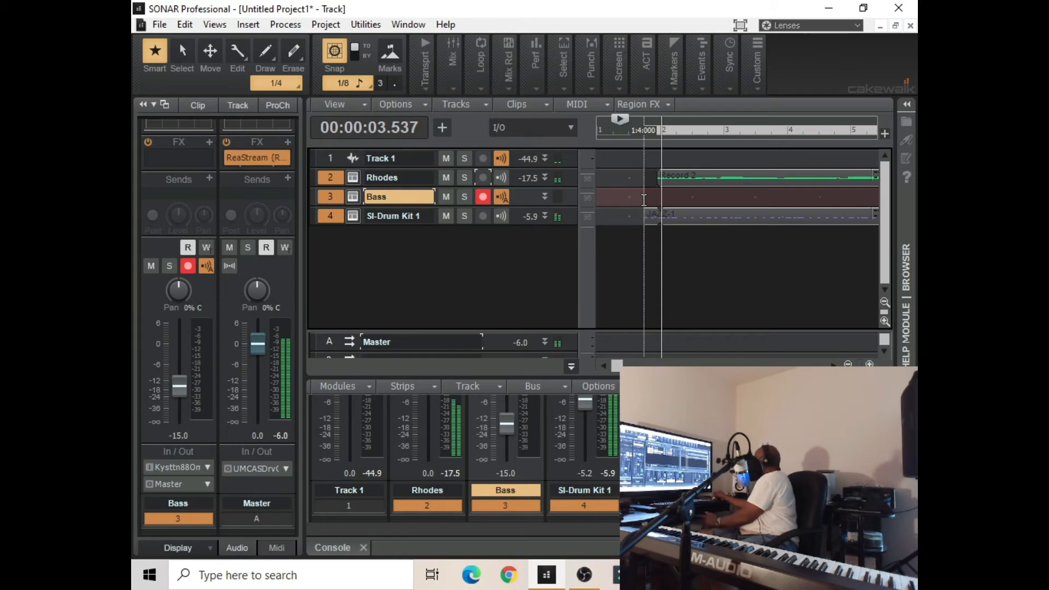
key(space)
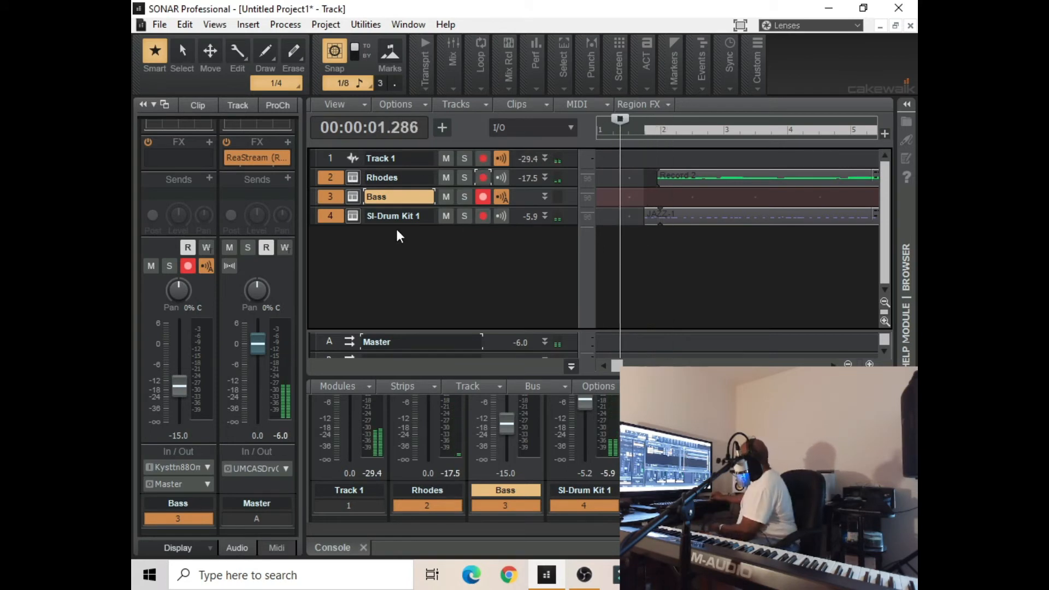
click(327, 219)
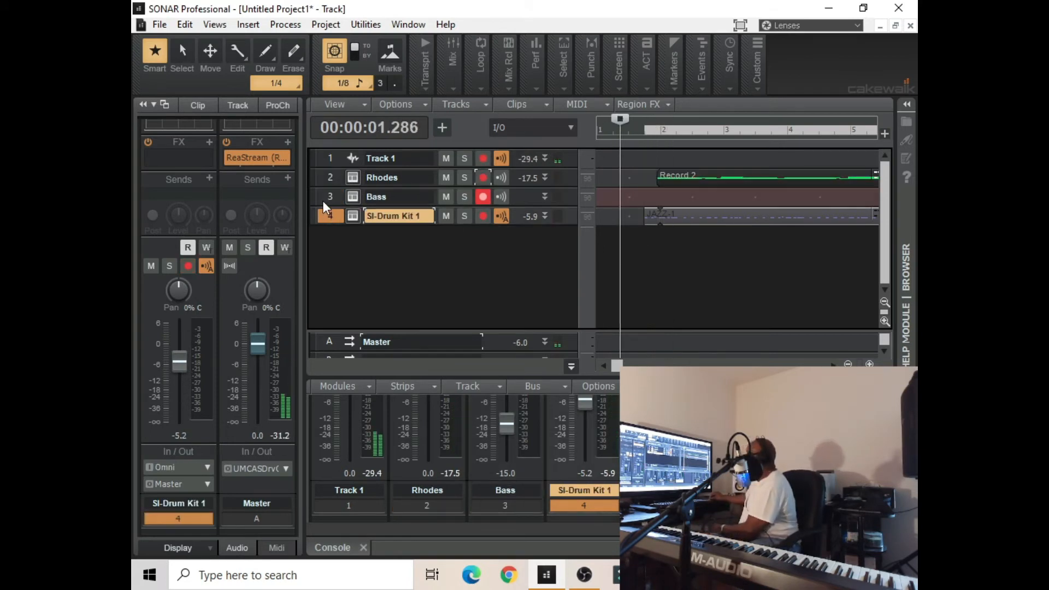
click(322, 202)
click(327, 178)
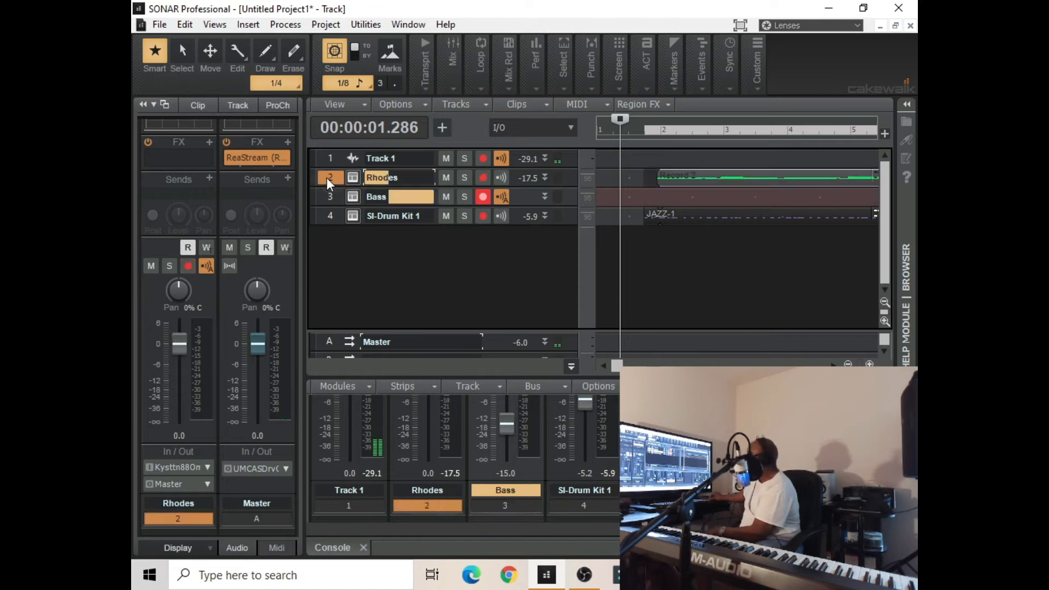
Insert Cakewalk Sound Center as a soft synth on a new Simple Instrument Track with MIDI output enabled
click(332, 213)
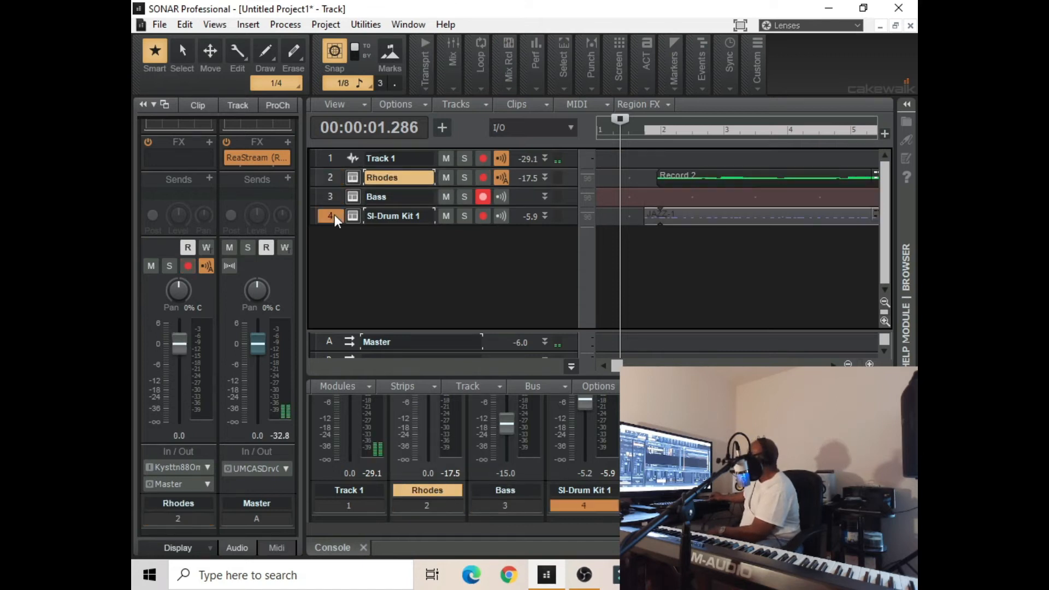
click(247, 25)
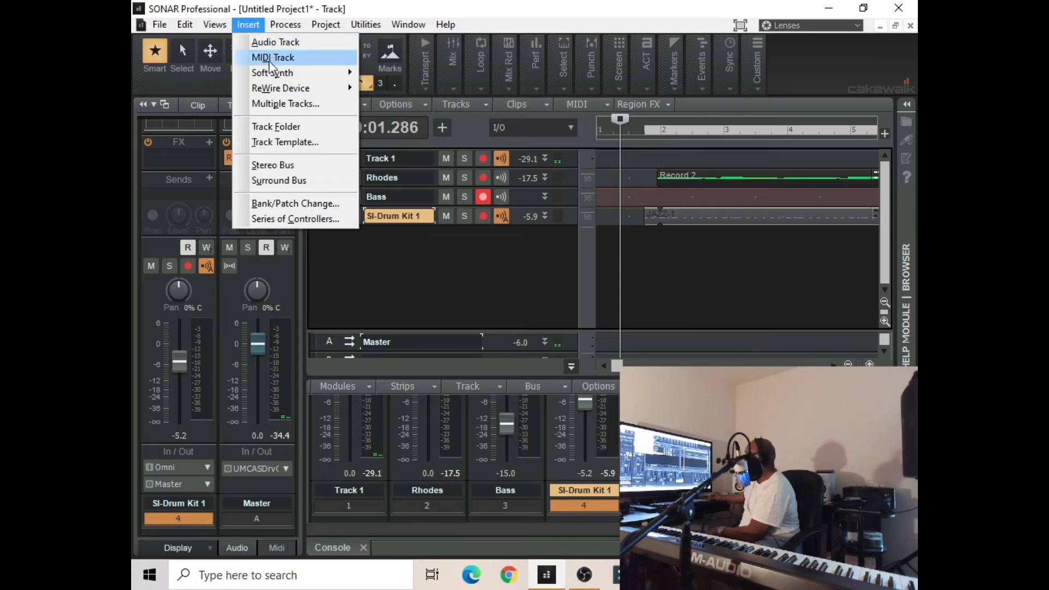
mouse_move(273, 68)
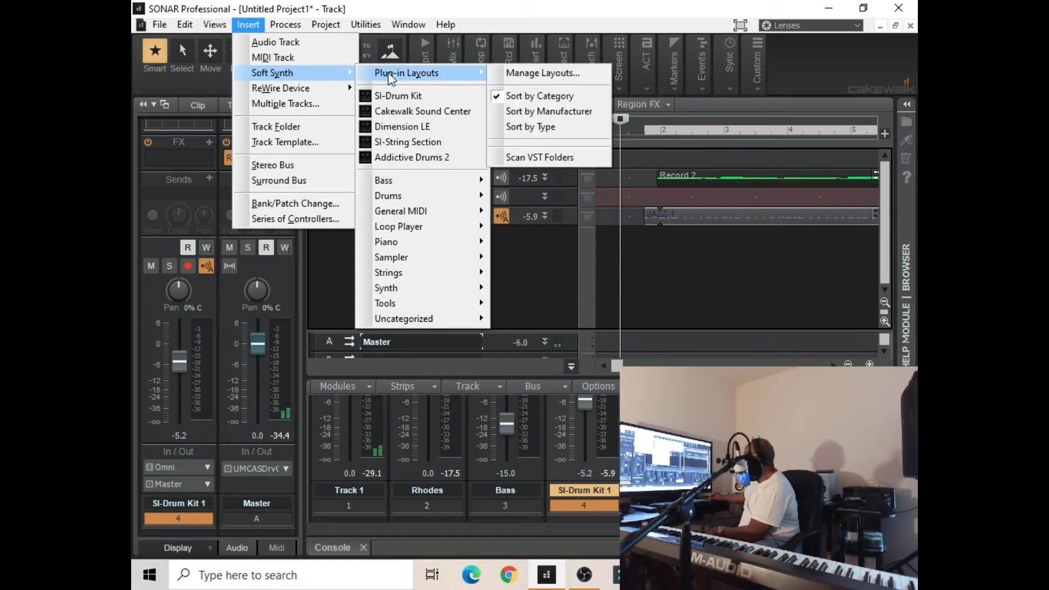
click(405, 110)
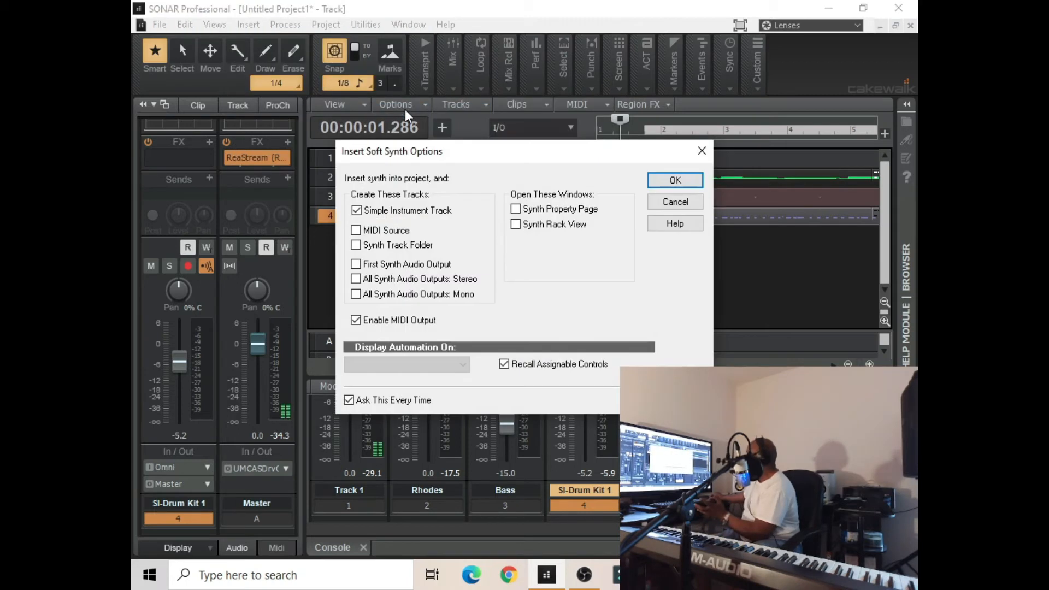
click(661, 185)
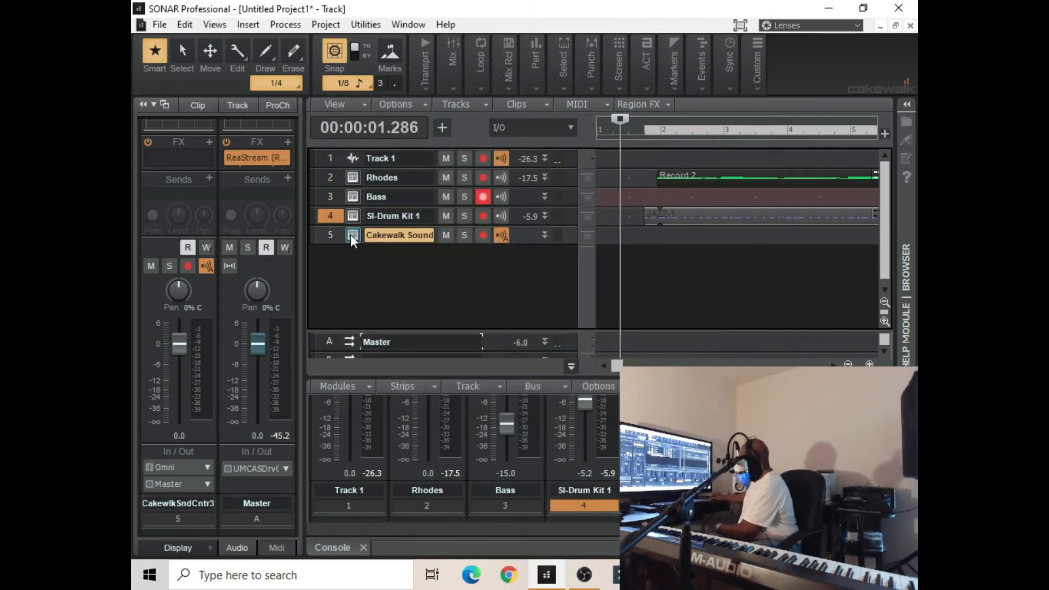
Load the Cellos Espressivo program from Section Strings, Cello Section in the new track's synth, and put its window away
click(352, 235)
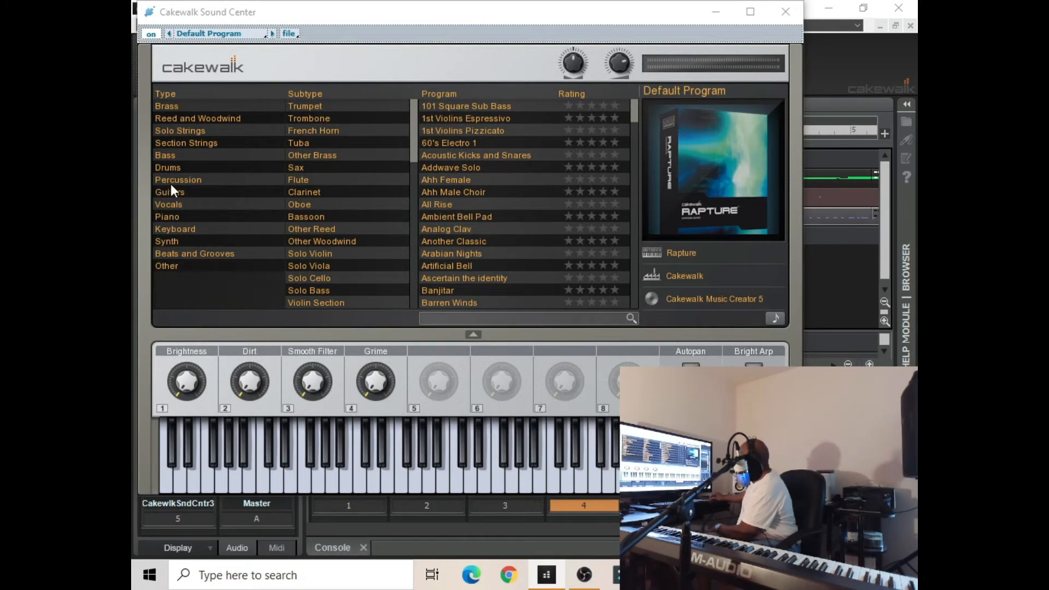
click(185, 145)
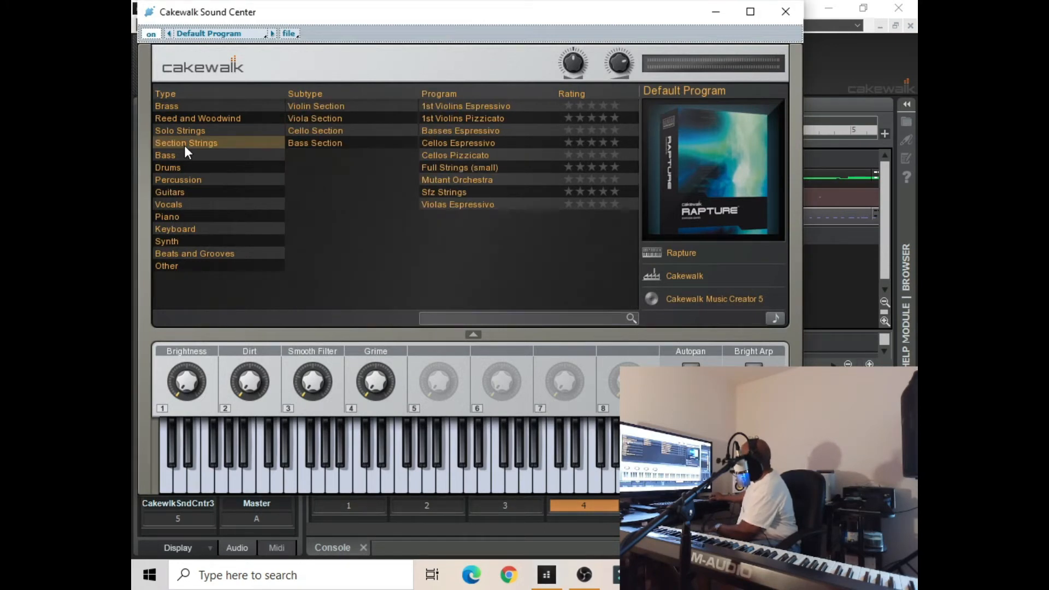
click(317, 132)
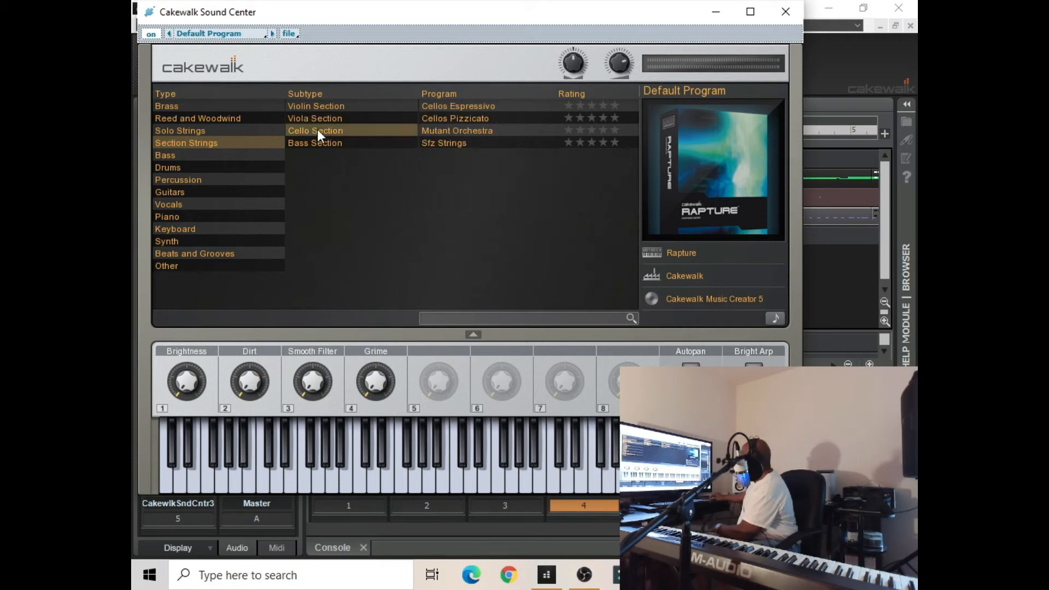
click(450, 111)
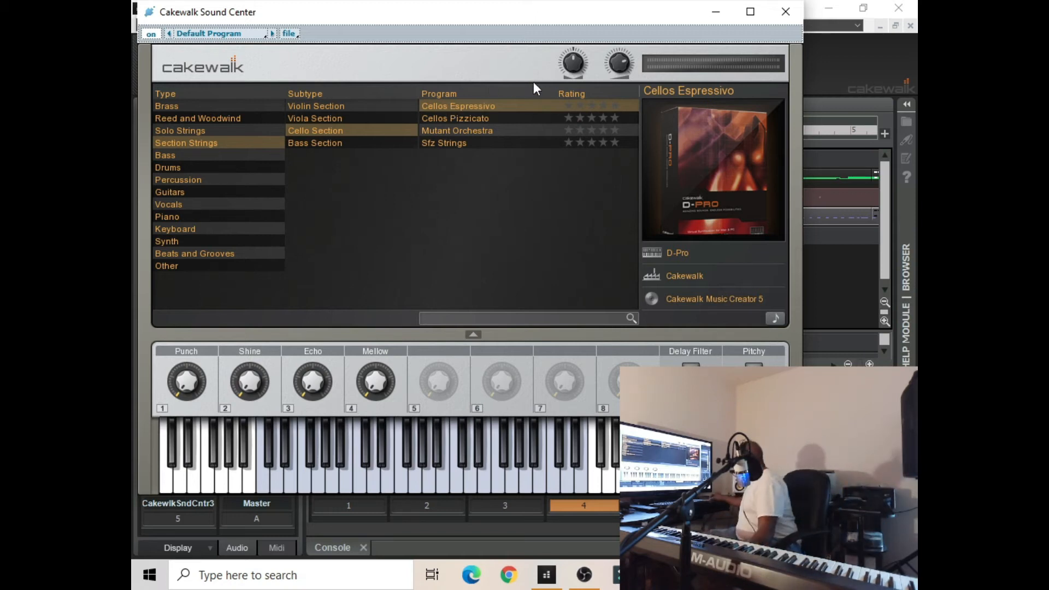
click(716, 13)
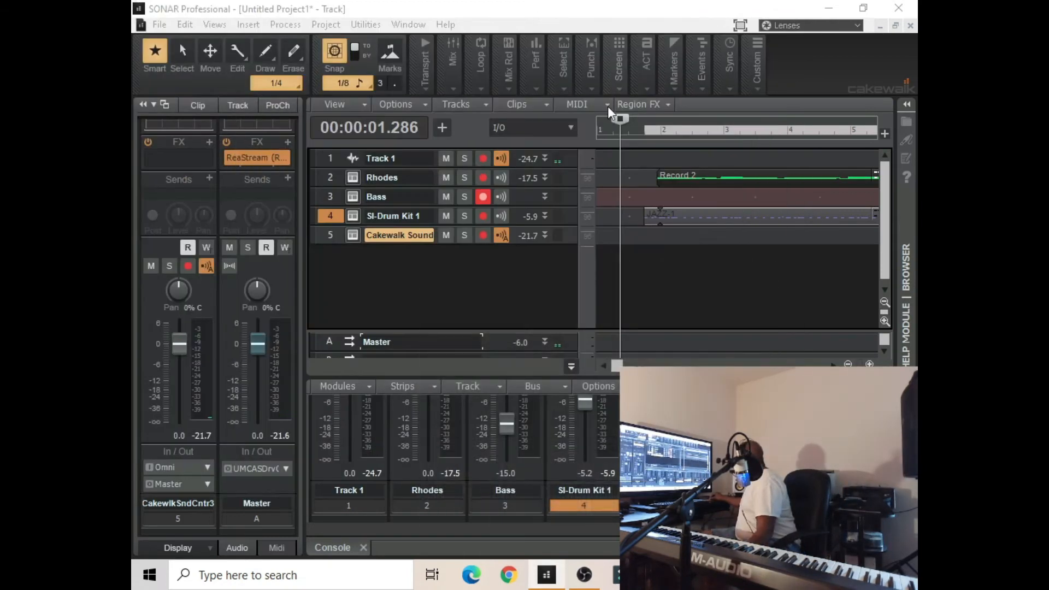
Return near the start of measure 1, arm the Cakewalk Sound Center track instead of Bass, and record a cello part to about measure 11
drag(618, 121, 604, 128)
click(483, 196)
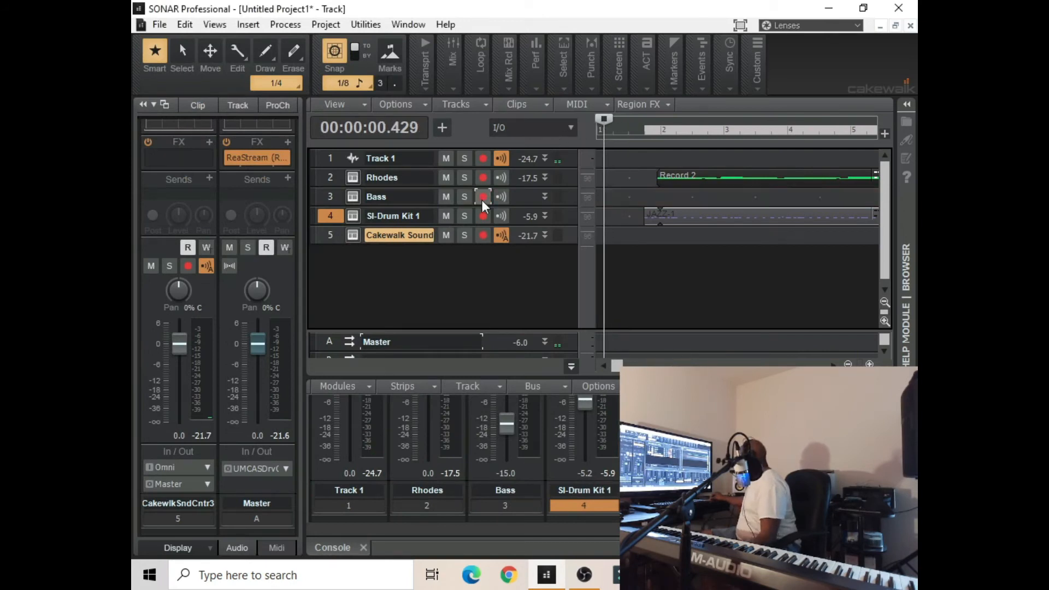
click(481, 231)
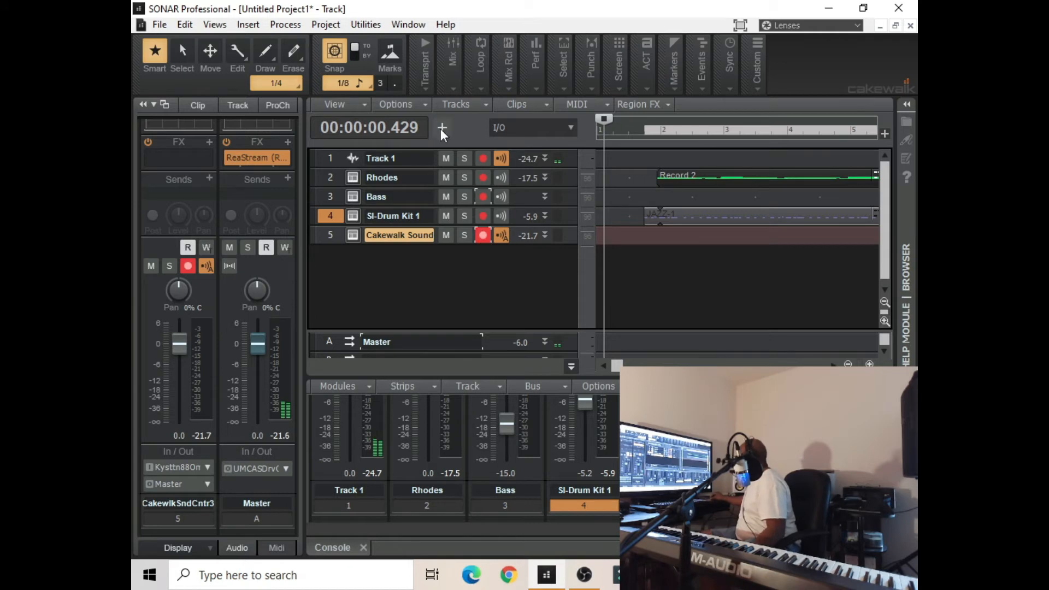
click(425, 77)
click(406, 116)
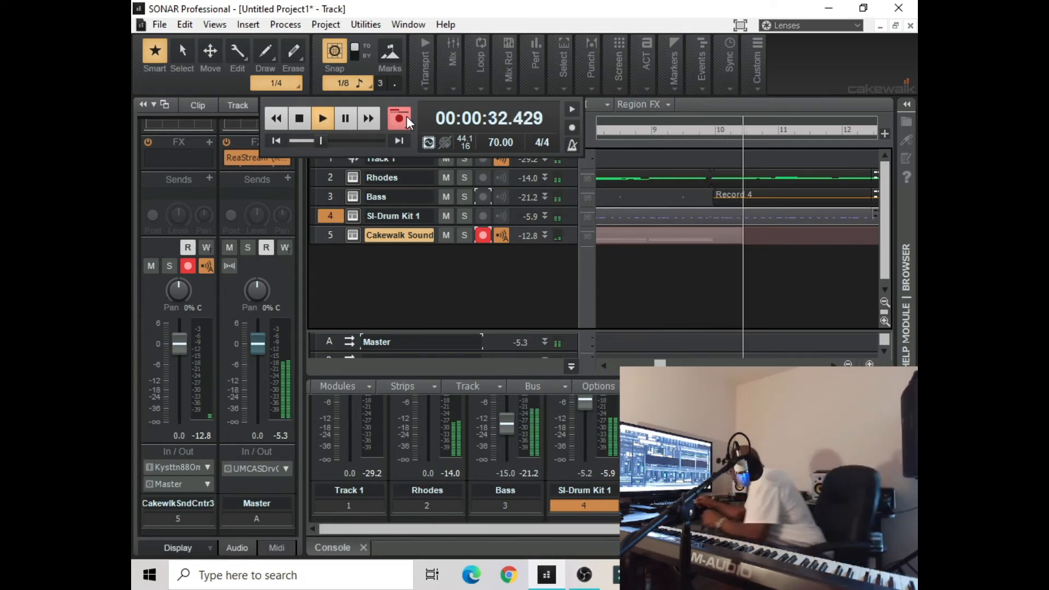
click(407, 117)
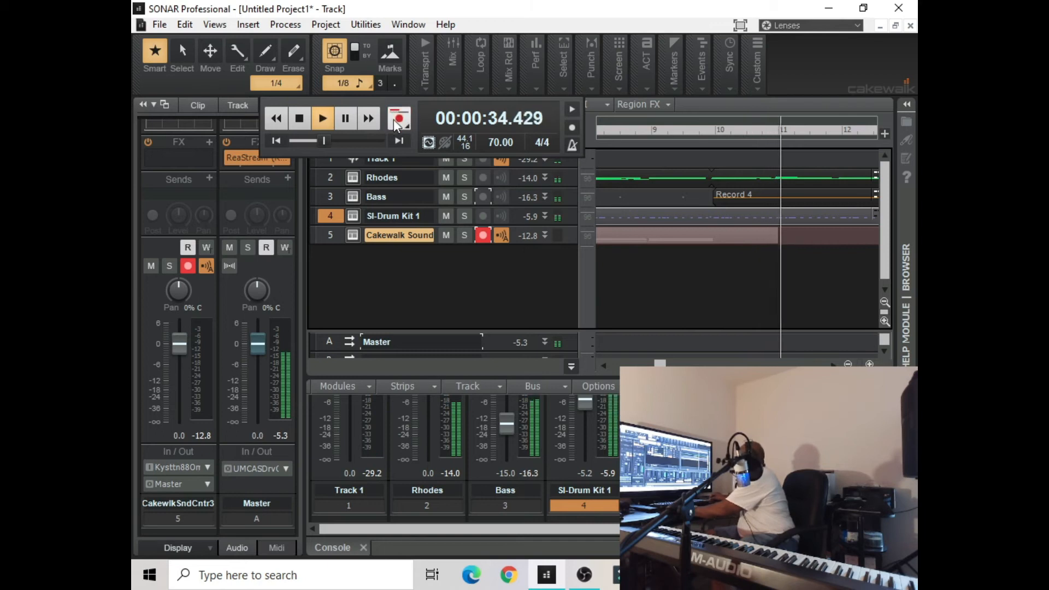
click(299, 126)
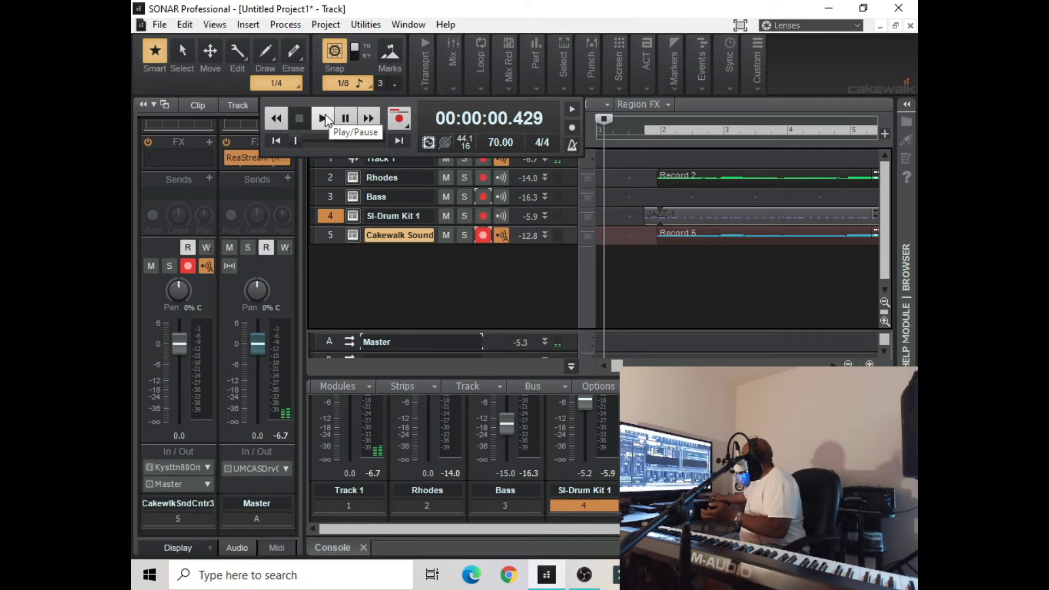
Play the arrangement from the beginning to check the recorded cello part, and stop in measure 17
click(324, 117)
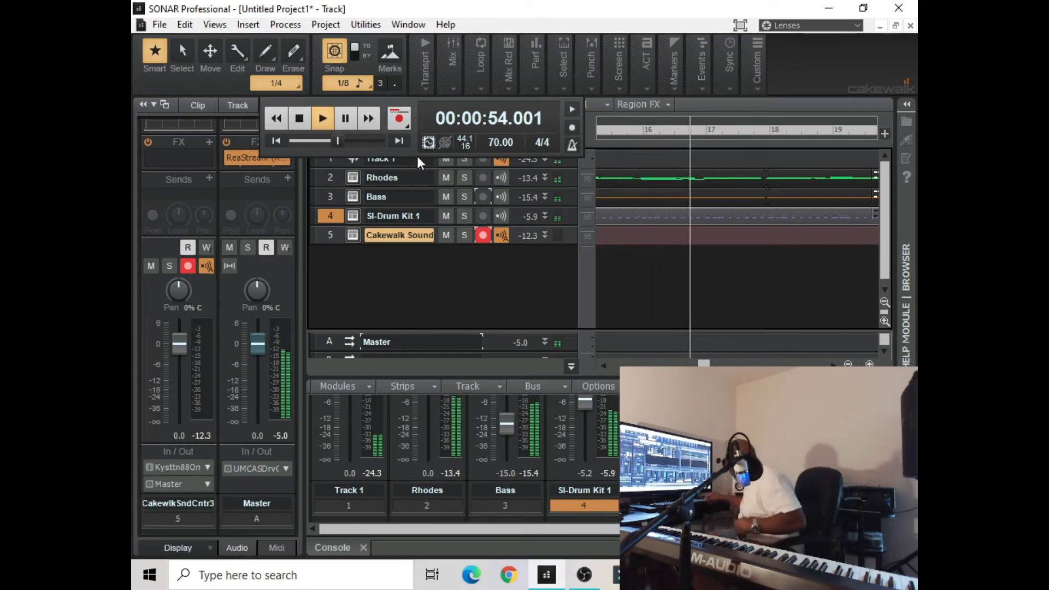
click(747, 136)
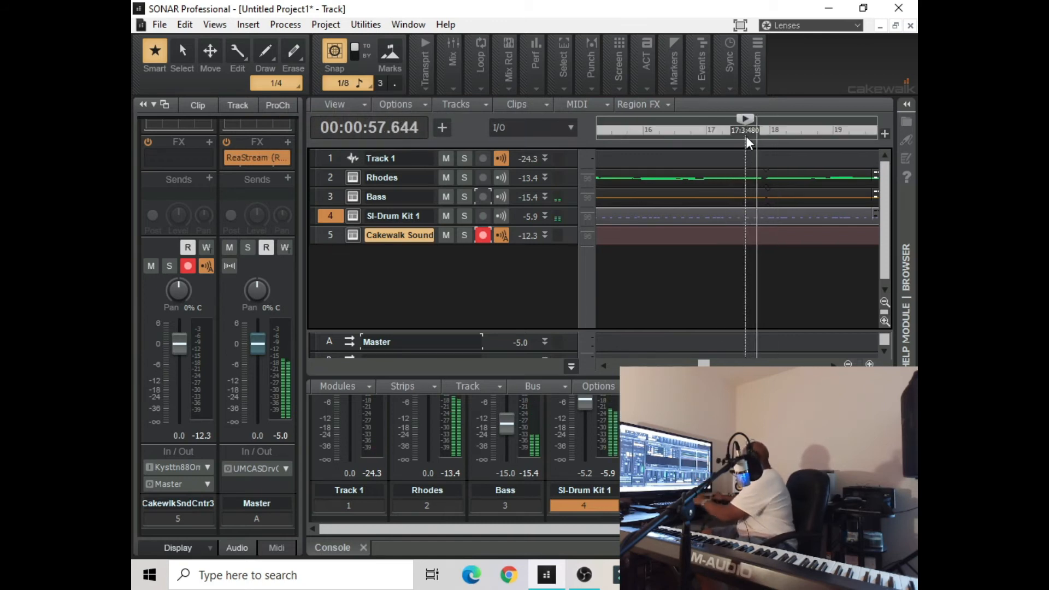
key(space)
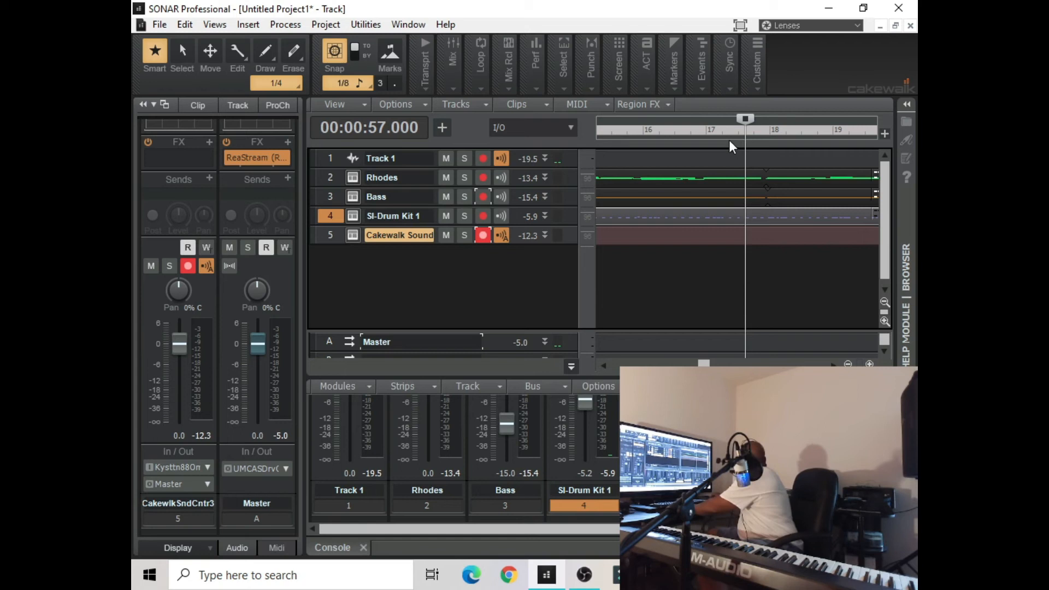
Set the now time to 00:00:55.286, audition the entry briefly, and record a second cello passage to about measure 27
click(716, 132)
key(space)
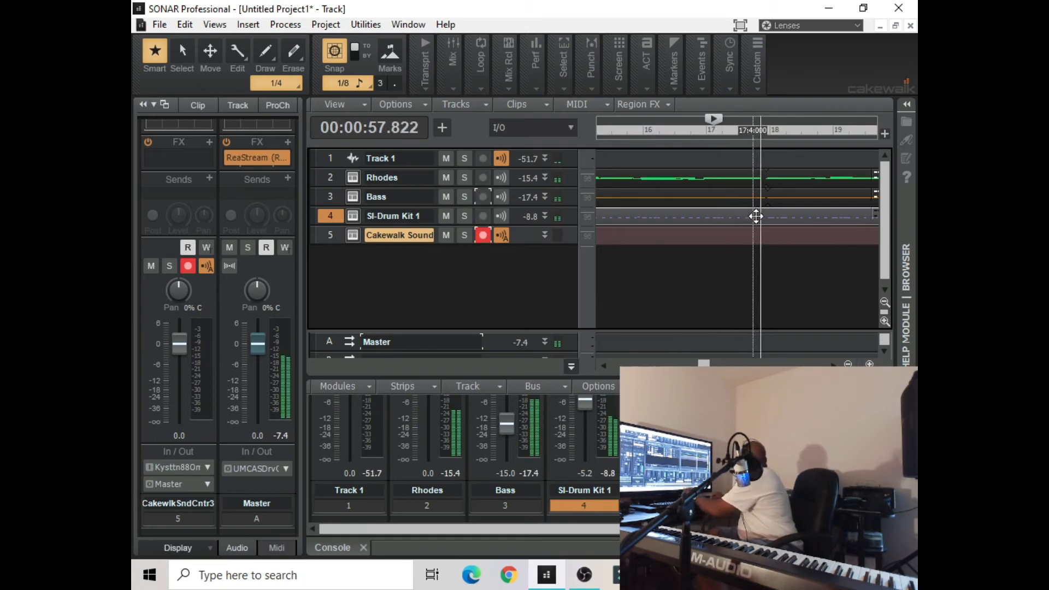
key(space)
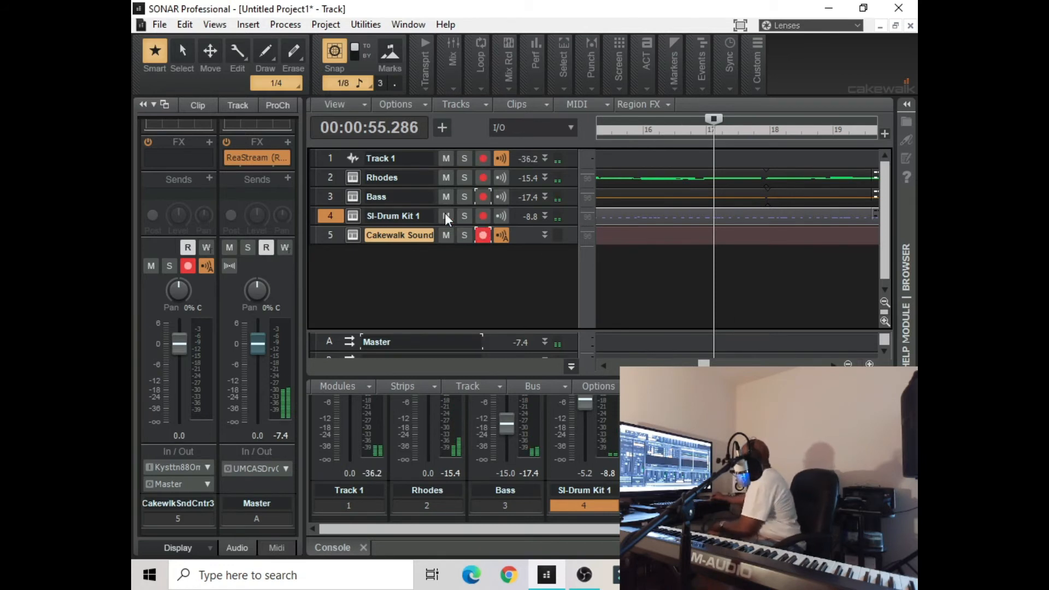
mouse_move(420, 88)
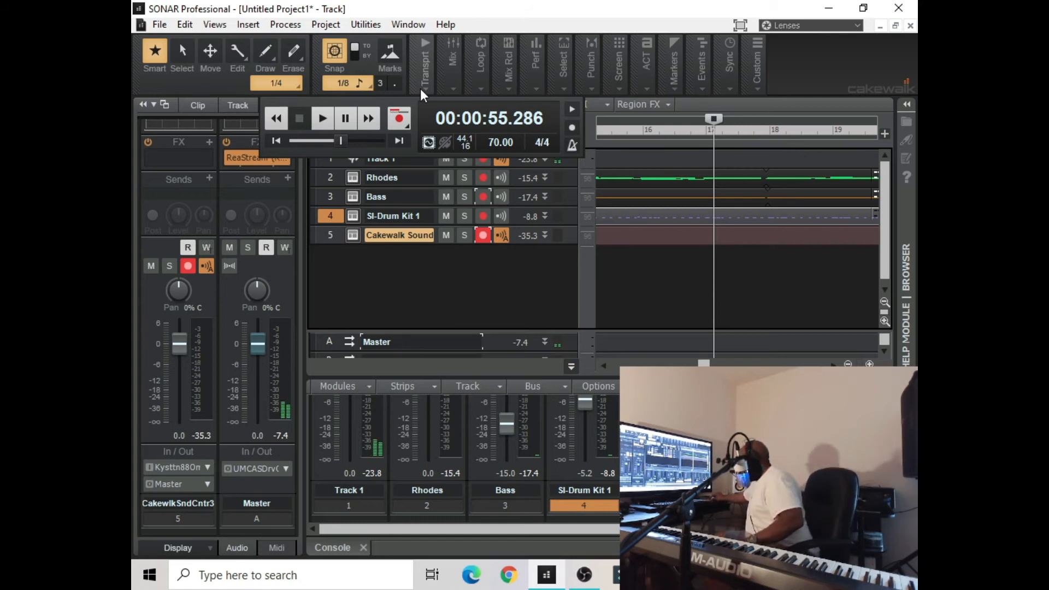
click(398, 118)
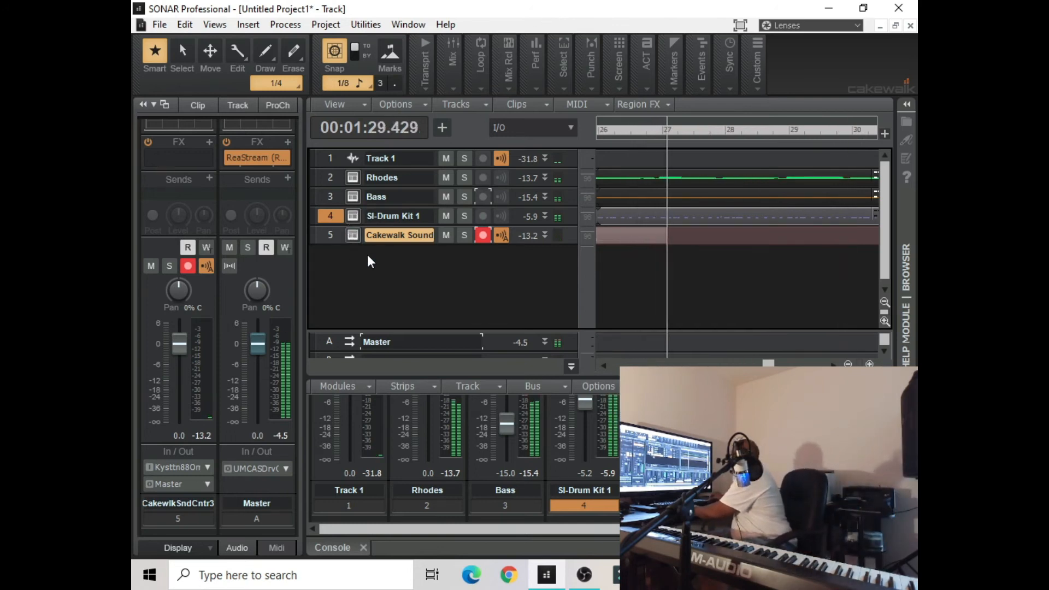
key(space)
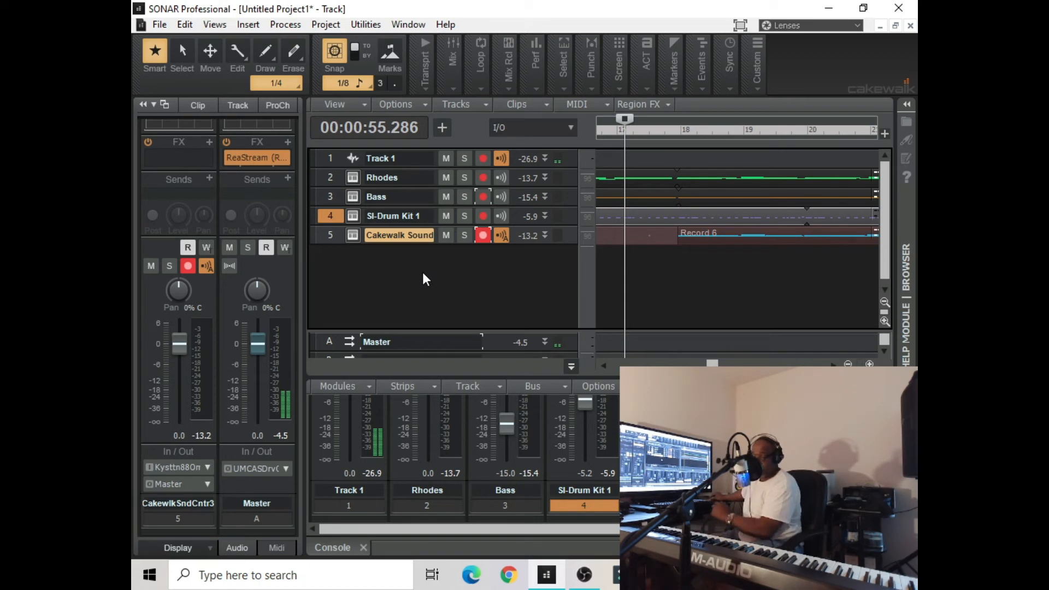
Set the now time to 1:3:000 and arm Track 1 for recording instead of the Cakewalk Sound Center track
drag(713, 364, 616, 364)
click(632, 136)
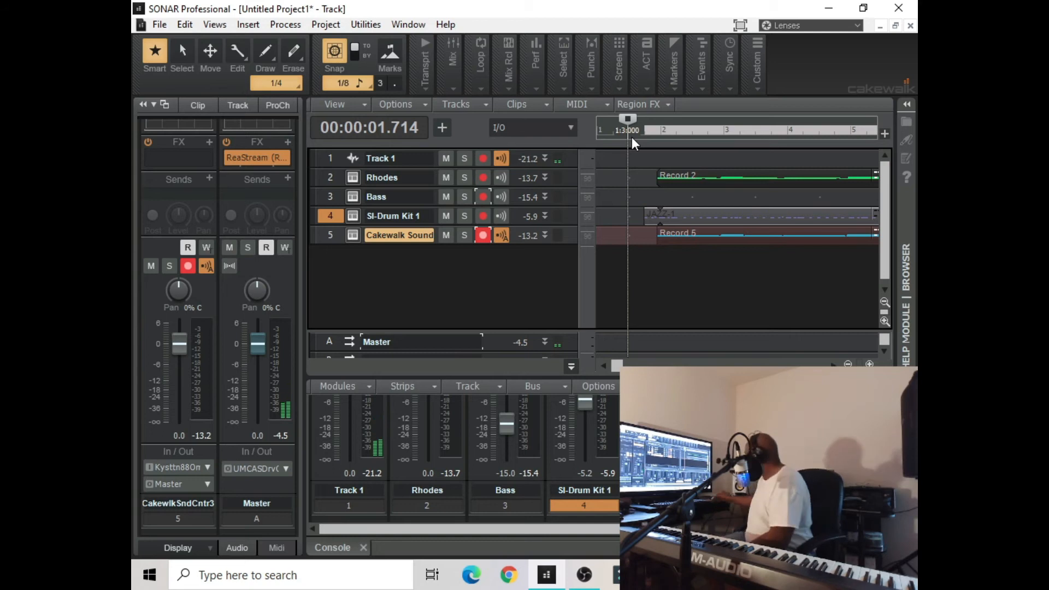
click(484, 233)
click(484, 165)
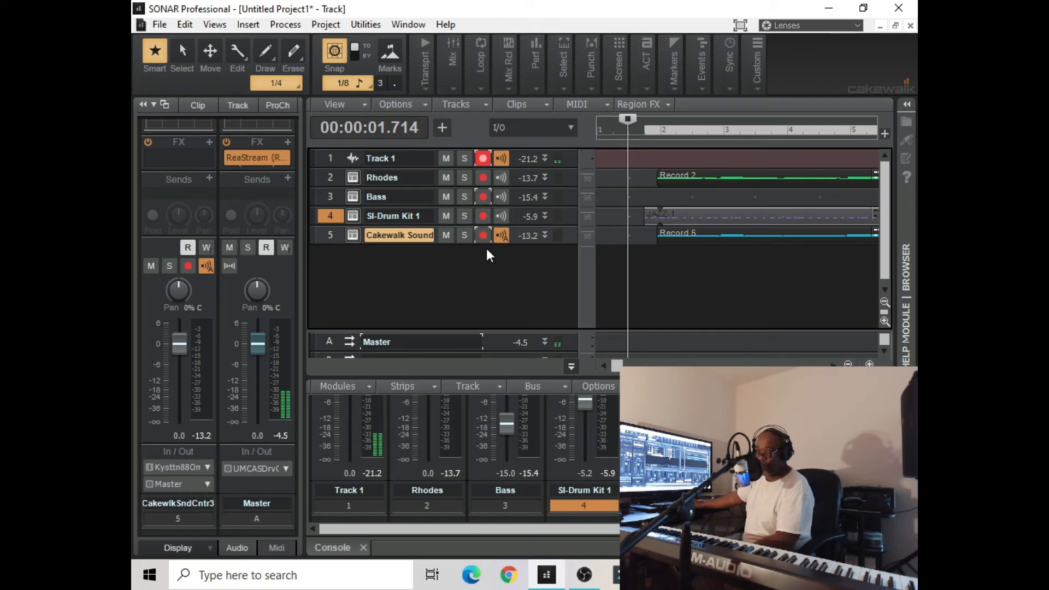
Start playback and lower the Track 1 volume fader to -2.7
key(space)
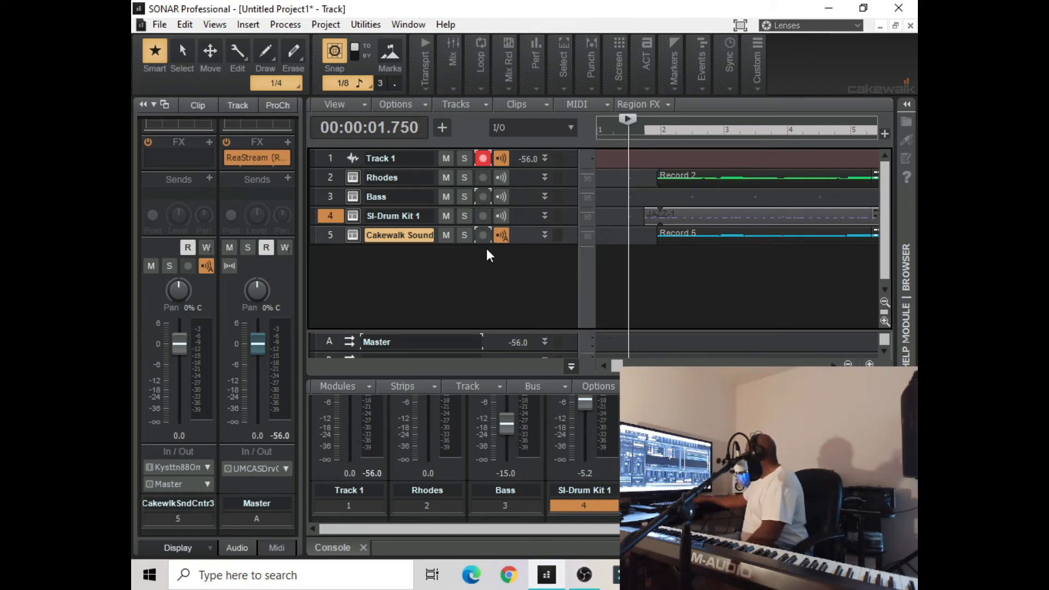
click(335, 161)
drag(178, 339, 179, 350)
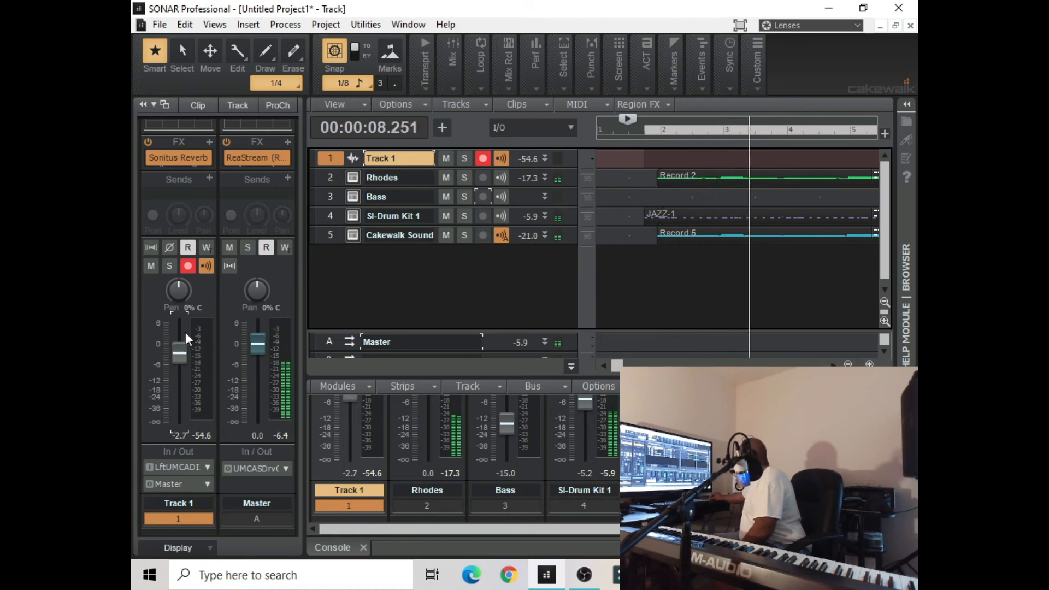
Start recording on Track 1 during playback around measure 4, and stop the take after about measure 27
click(420, 68)
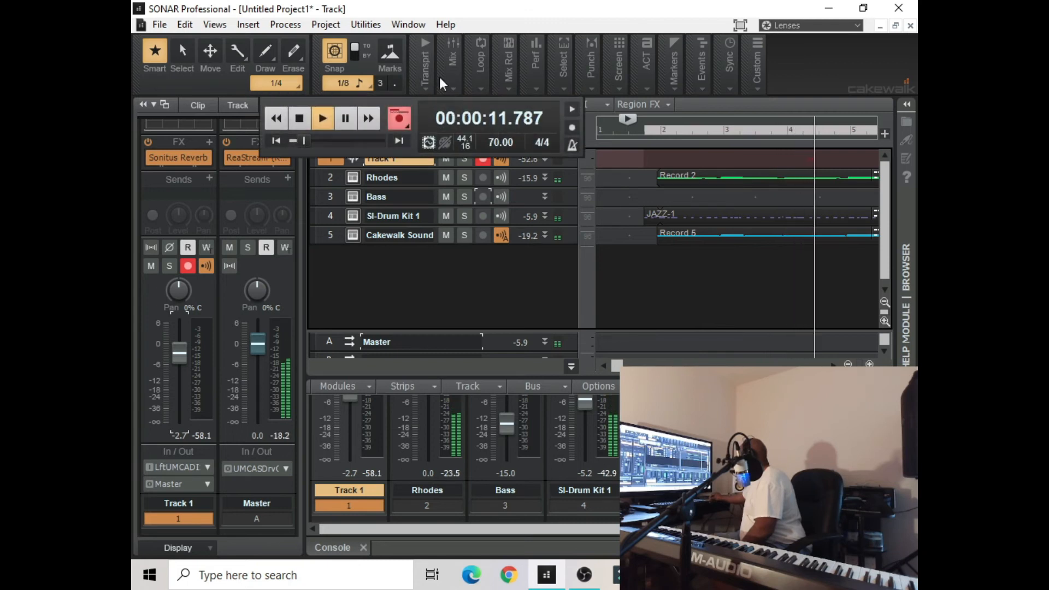
click(532, 7)
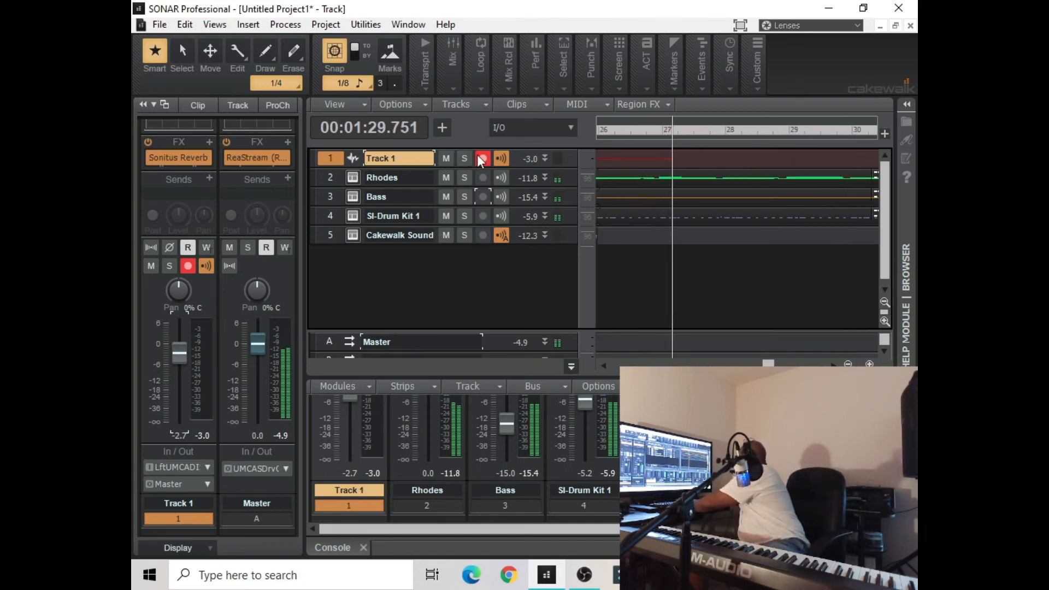
key(space)
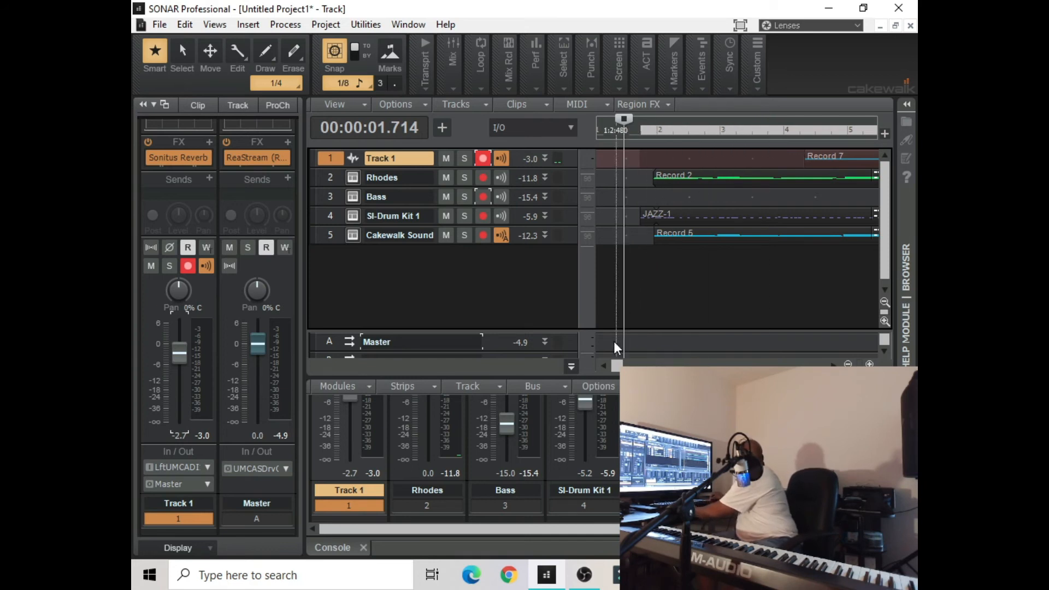
Enlarge Track 1 and trim the start of its Record 7 clip to just after the beginning of measure 10
drag(613, 364, 632, 362)
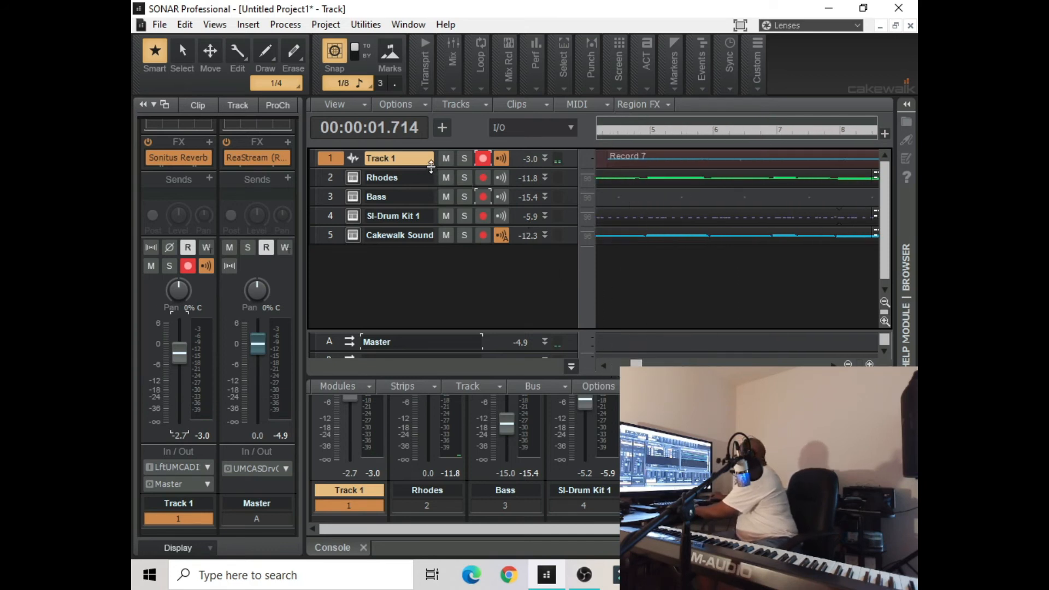
drag(431, 167, 415, 241)
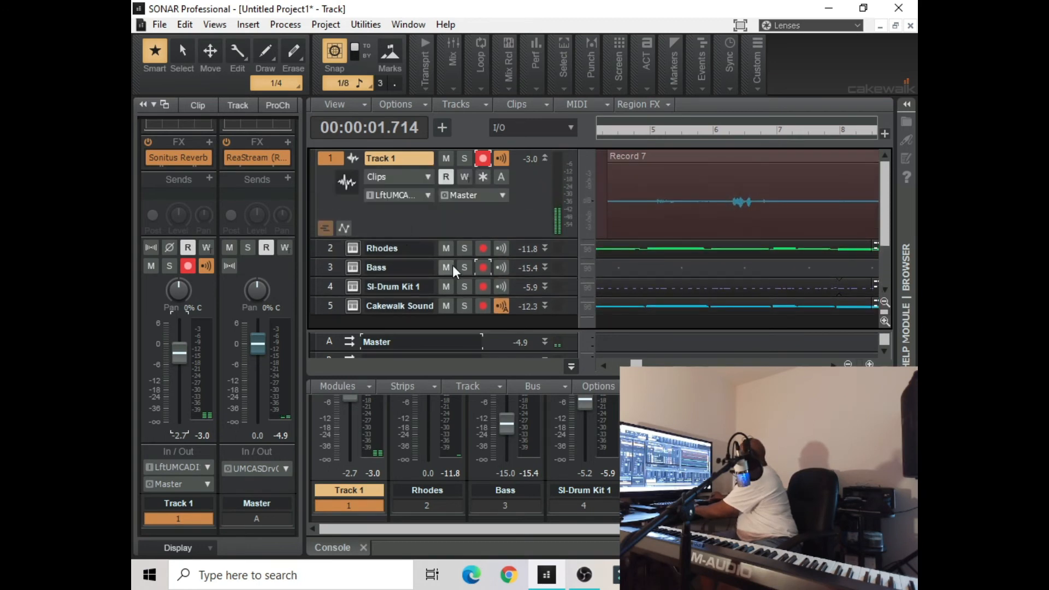
drag(609, 231, 795, 257)
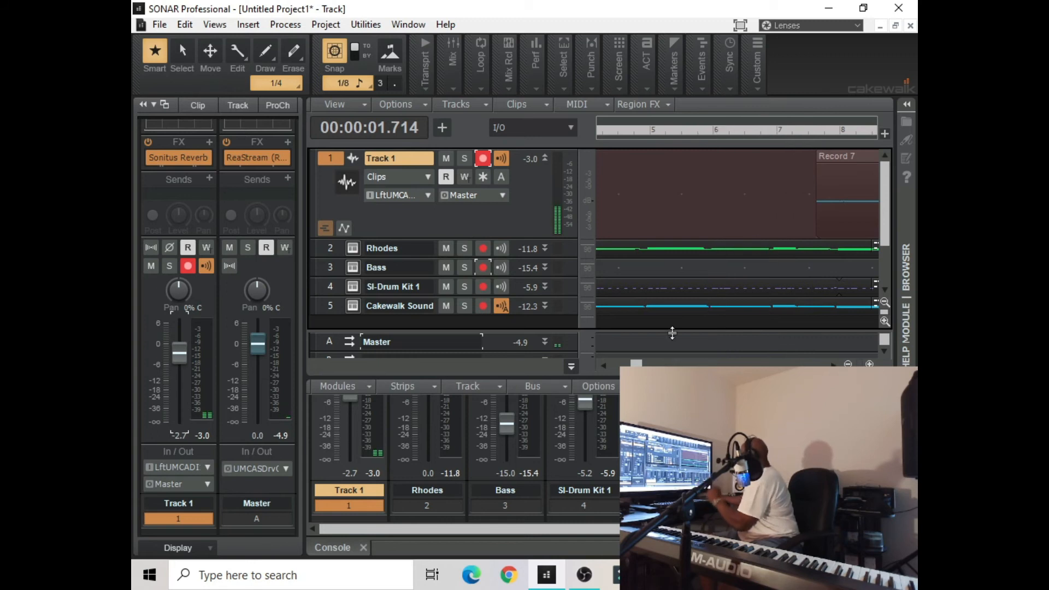
drag(641, 365, 659, 365)
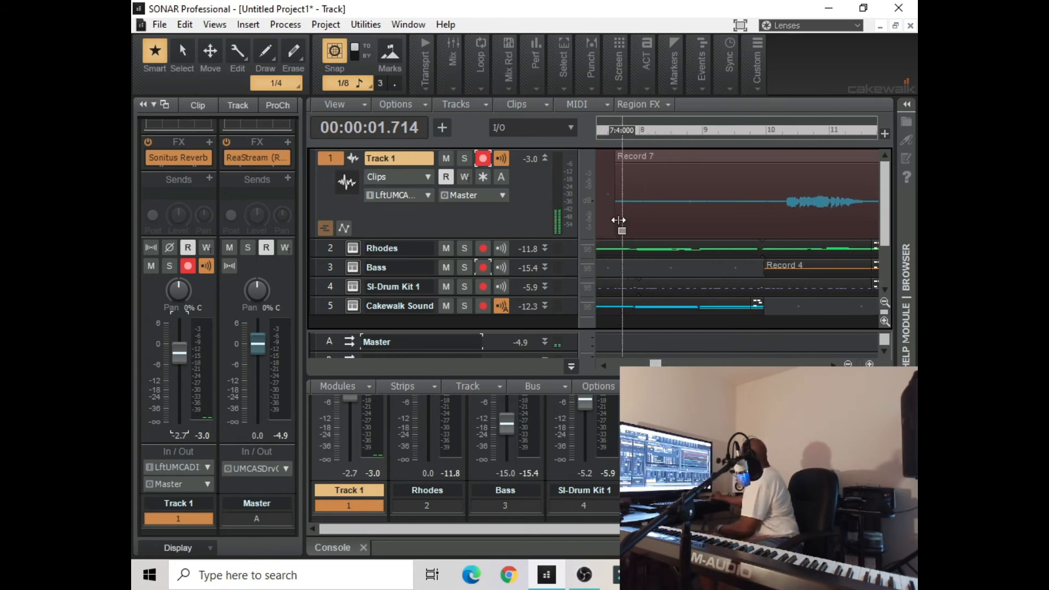
drag(616, 226, 782, 223)
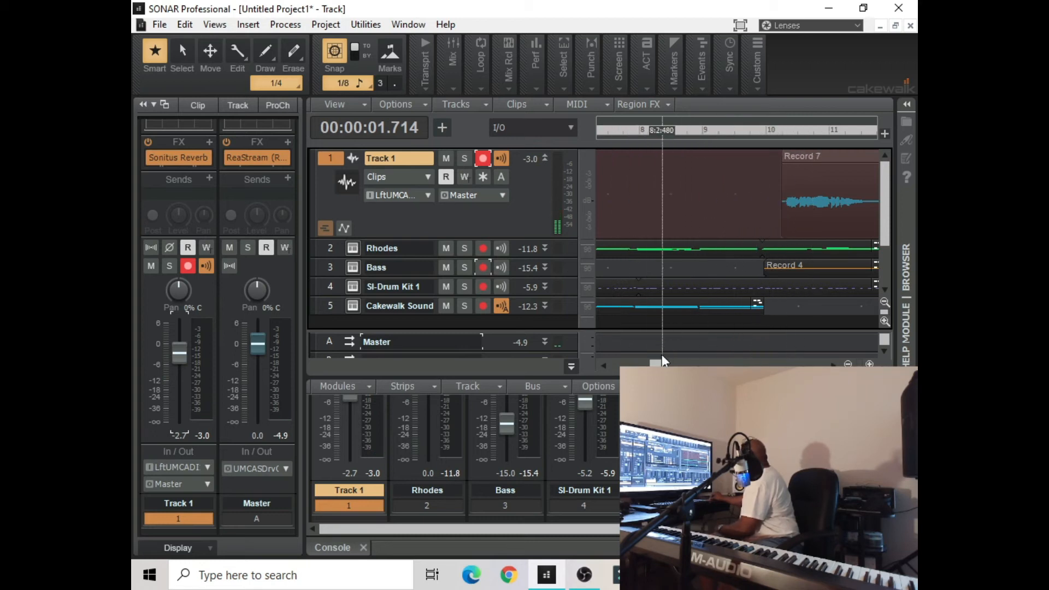
drag(658, 364, 613, 366)
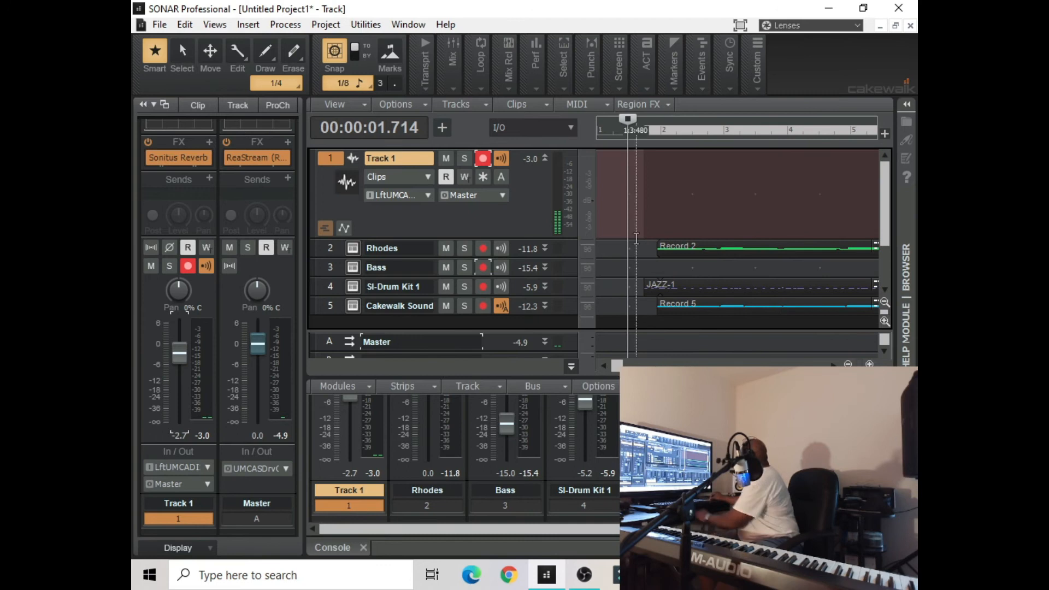
During playback, lower the Cakewalk Sound Center 3 track volume to -6.1 and enlarge the track area, stopping around measure 25
key(space)
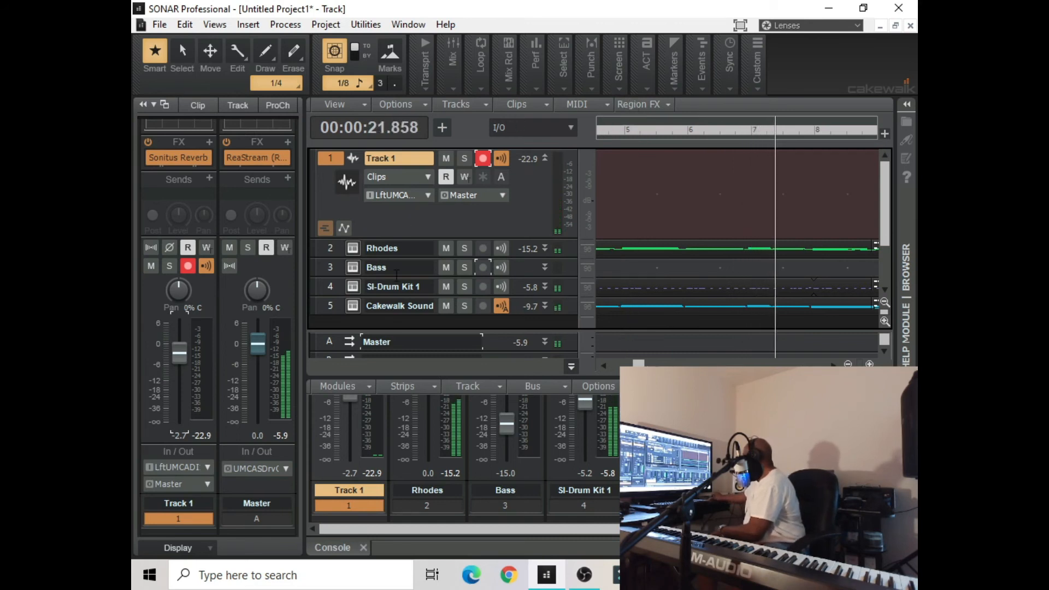
click(329, 307)
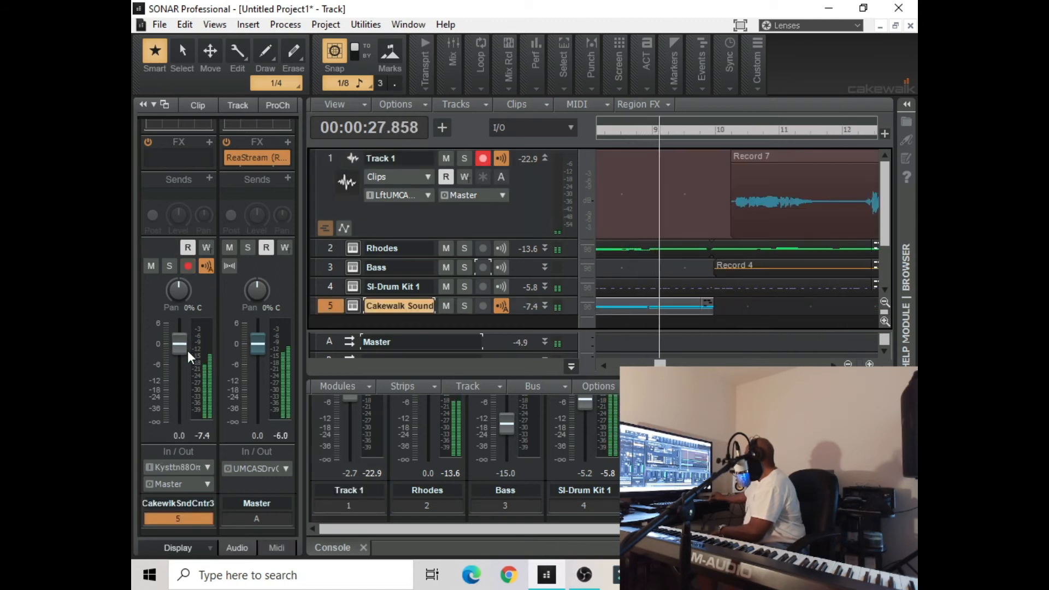
drag(184, 346, 185, 365)
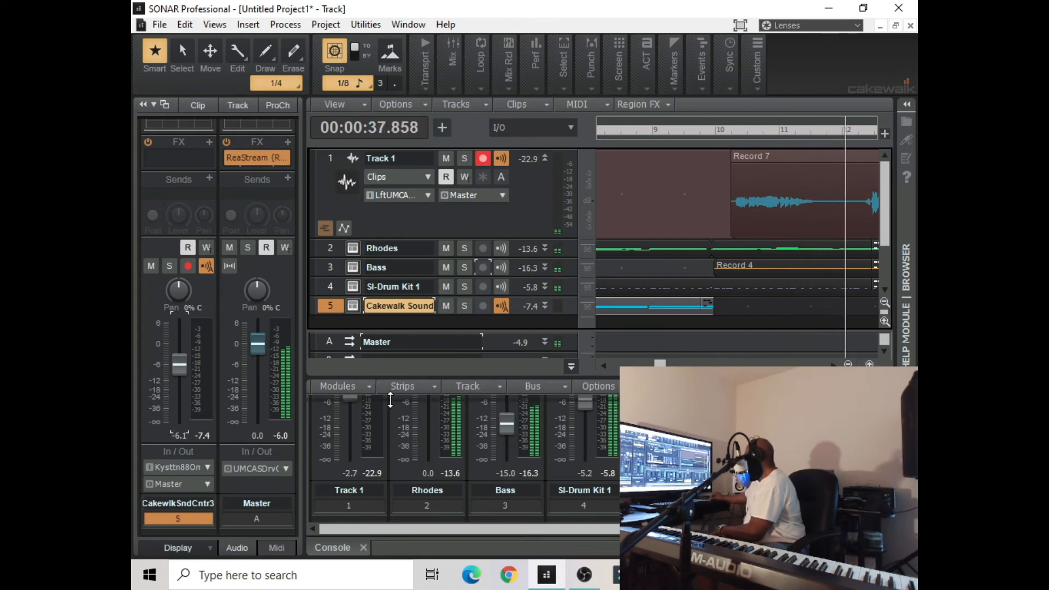
drag(390, 403, 390, 403)
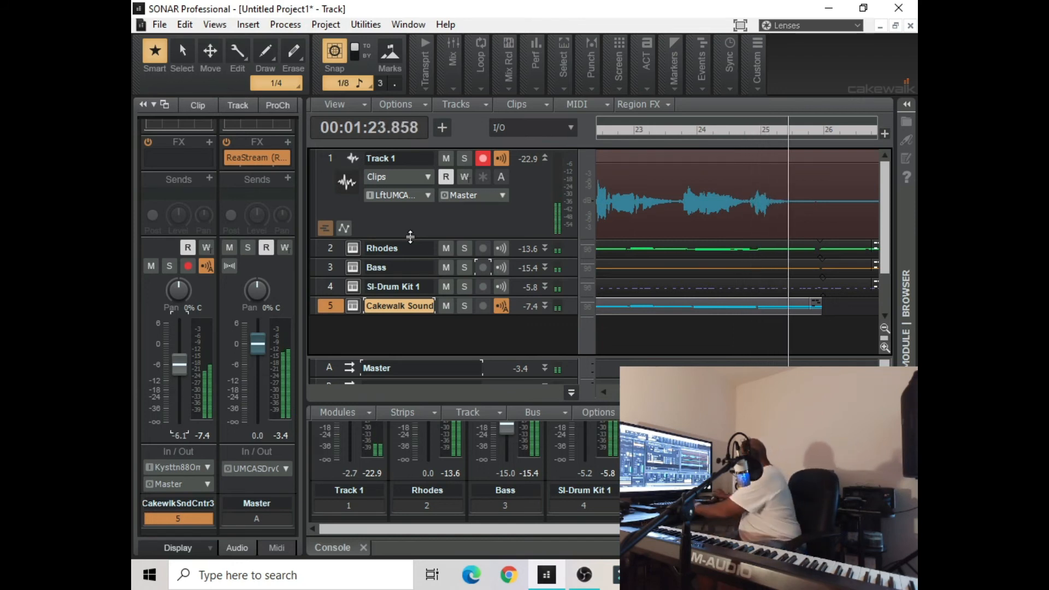
key(space)
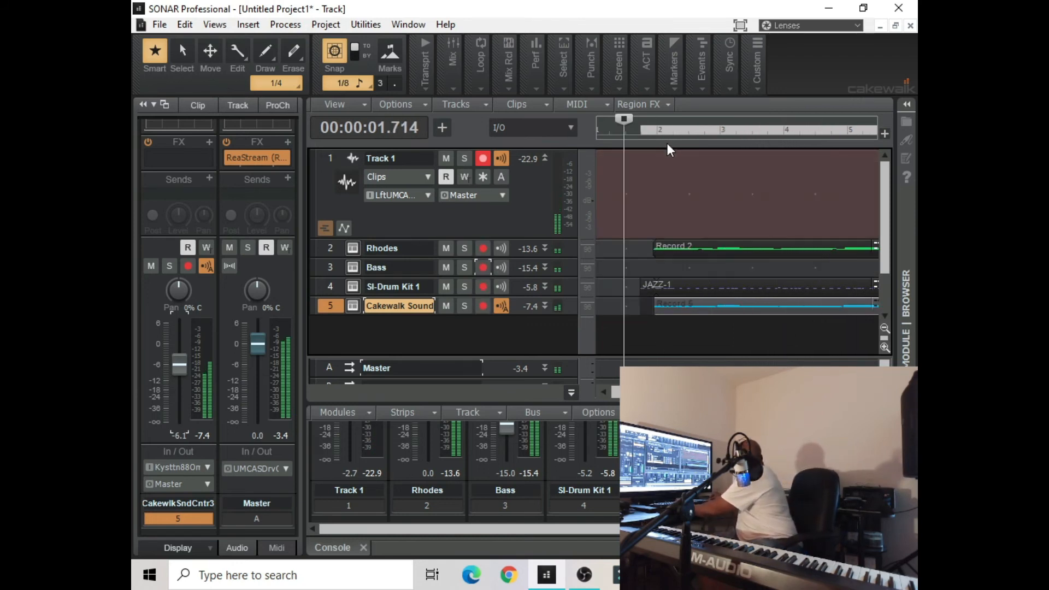
Set the now time to 00:01:18.000, shortly before measure 24, and audition the end of the Track 1 recording
drag(634, 393, 712, 392)
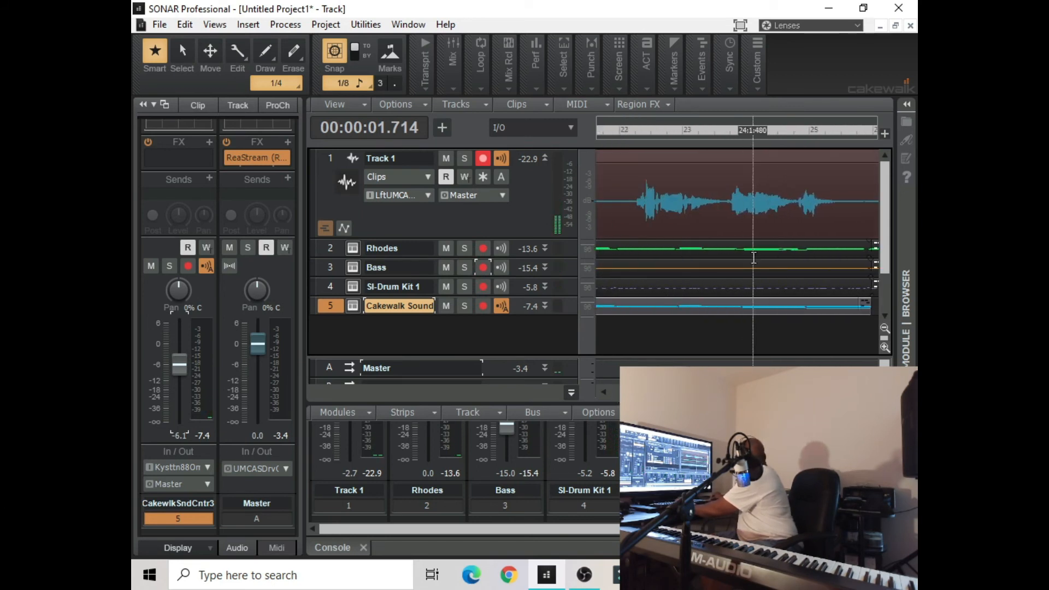
click(726, 140)
key(space)
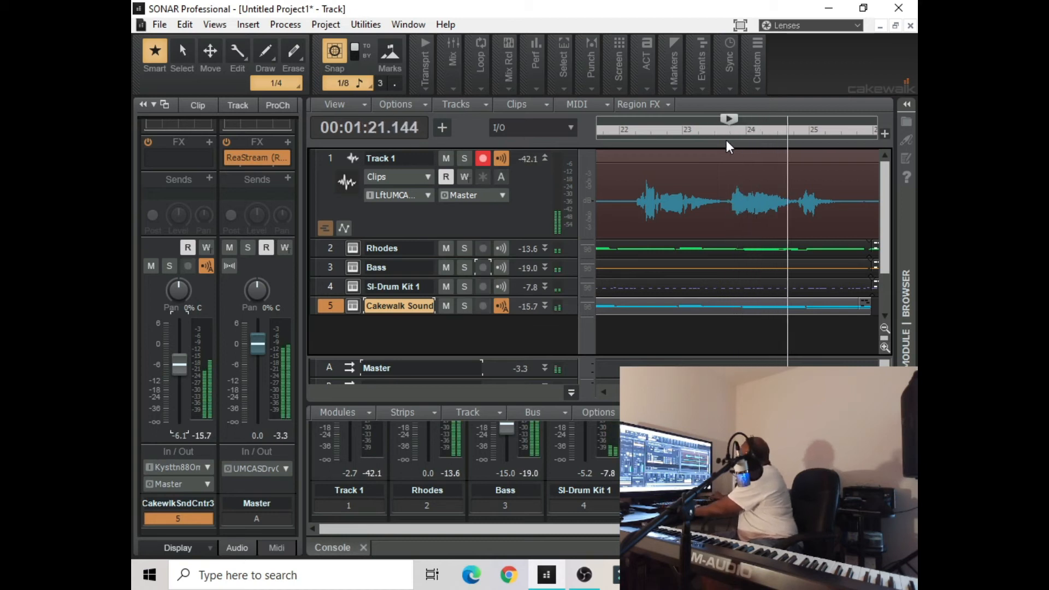
key(space)
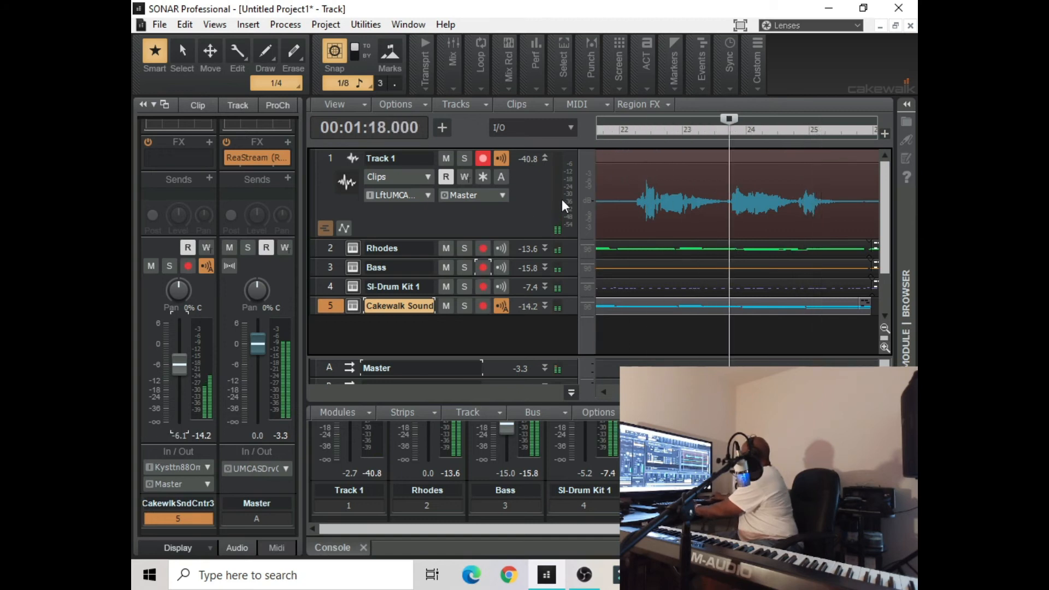
Insert two new audio tracks into the project
click(248, 24)
click(263, 39)
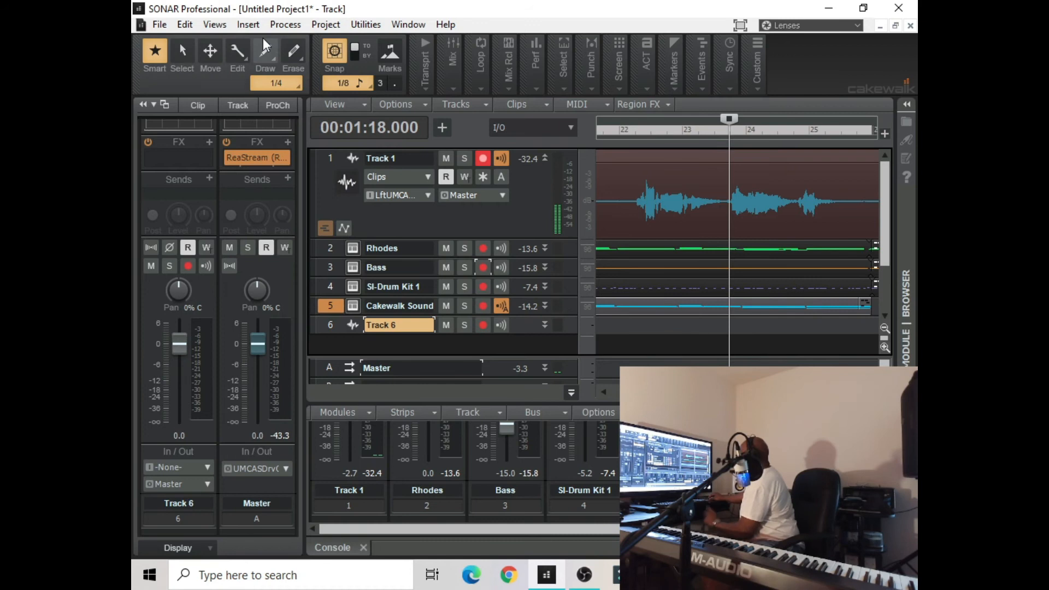
click(257, 21)
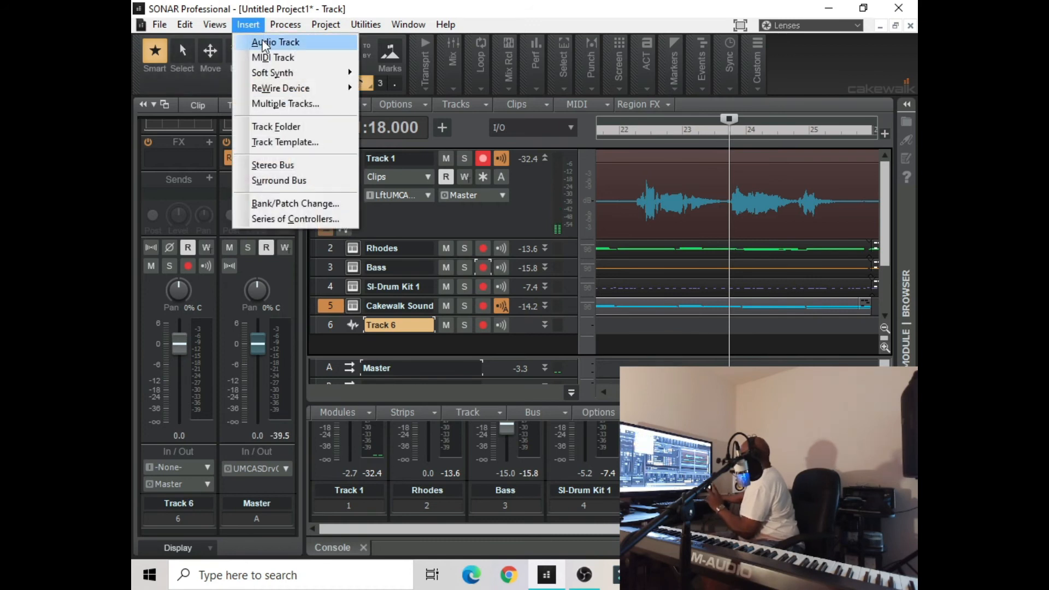
click(262, 39)
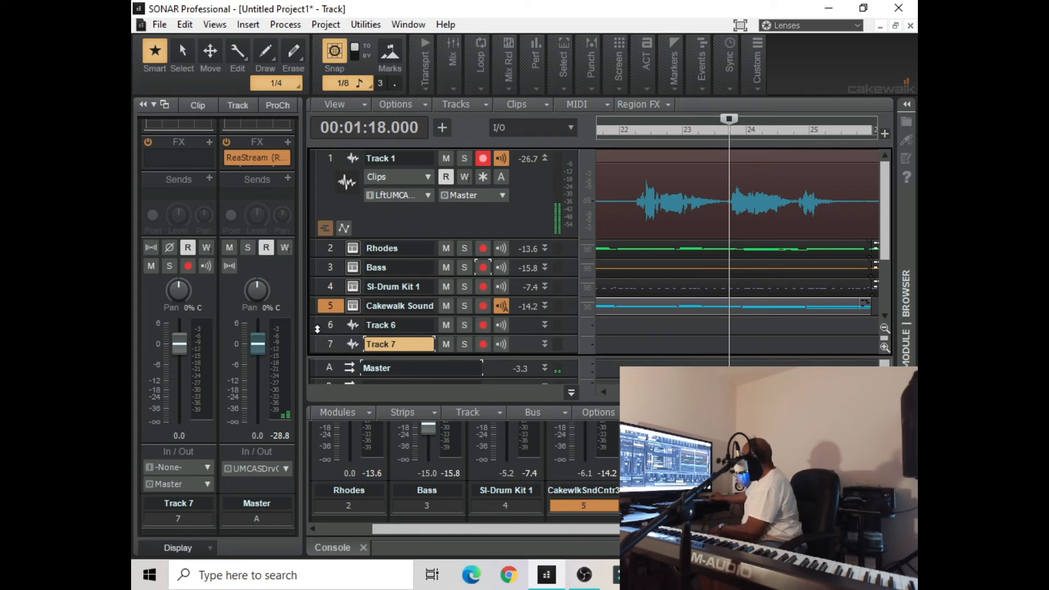
Move both new audio tracks directly below Track 1, above the Rhodes track
drag(324, 265, 324, 249)
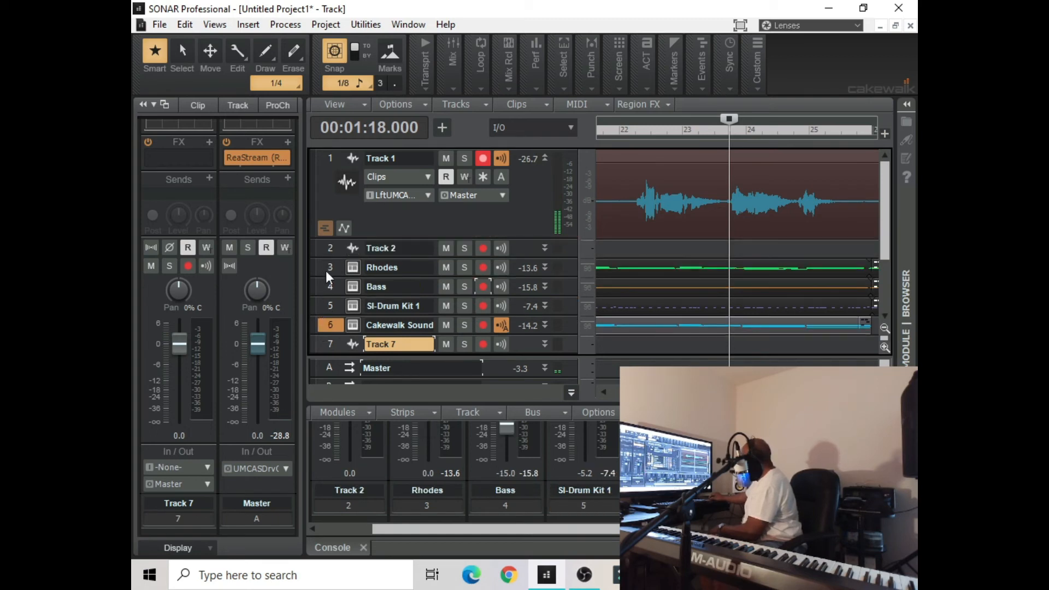
click(319, 346)
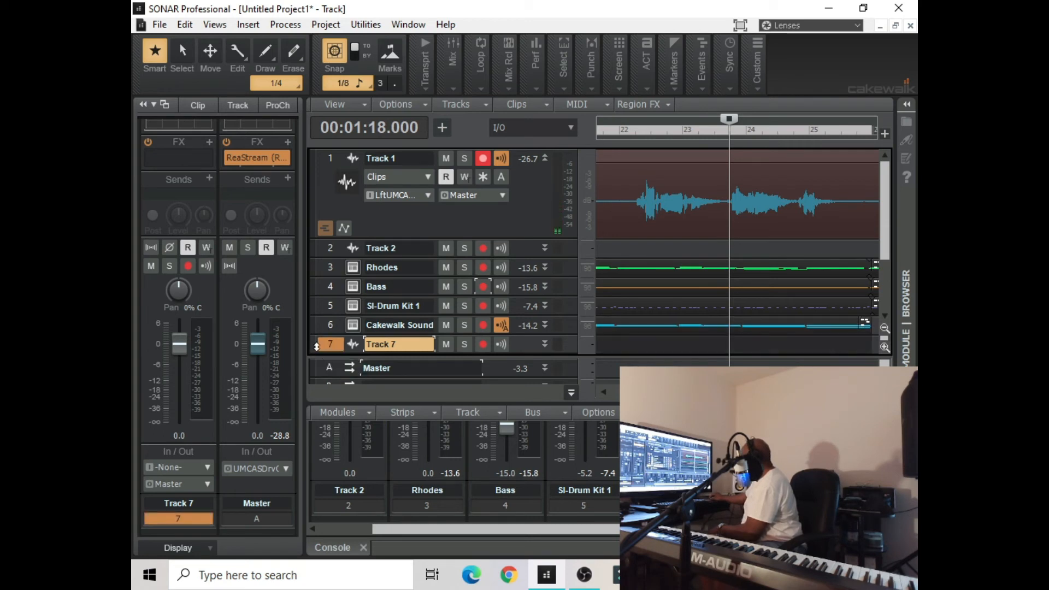
drag(319, 300, 322, 261)
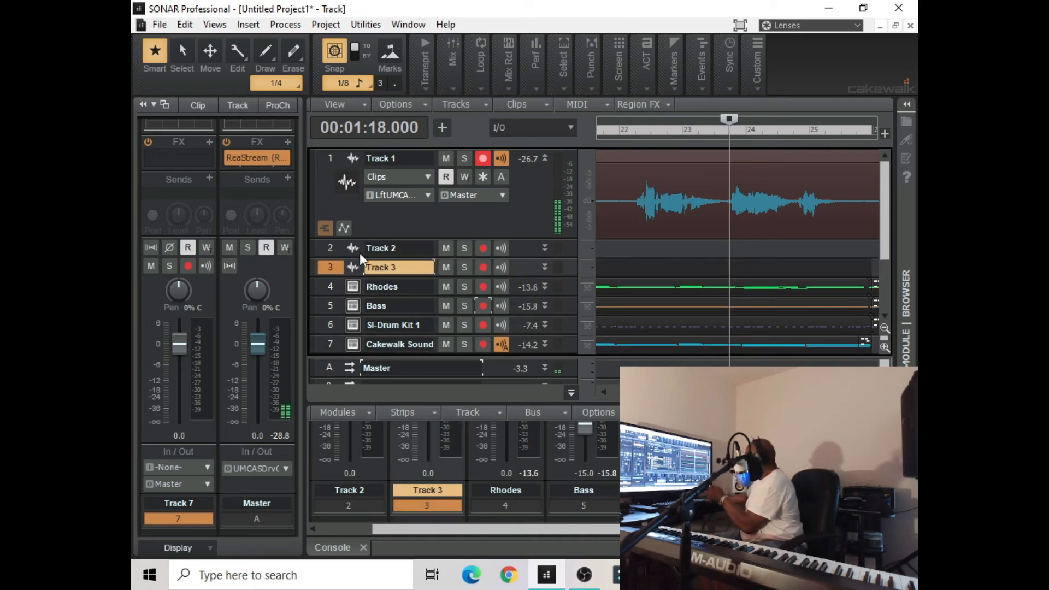
Set the input of Track 2 to Left UMC ASIO Driver In 1
click(328, 249)
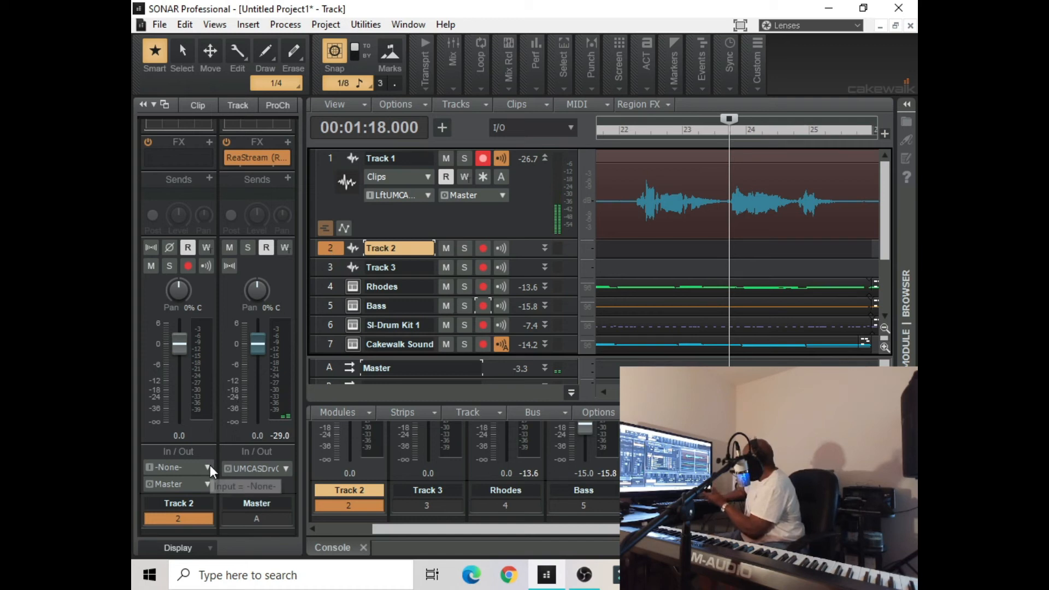
click(330, 248)
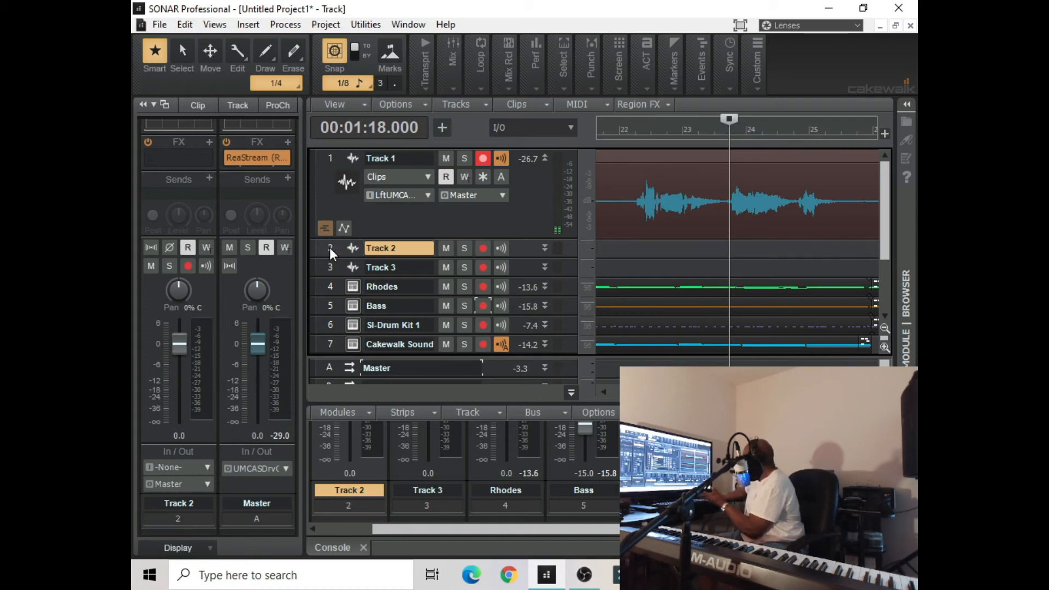
click(329, 249)
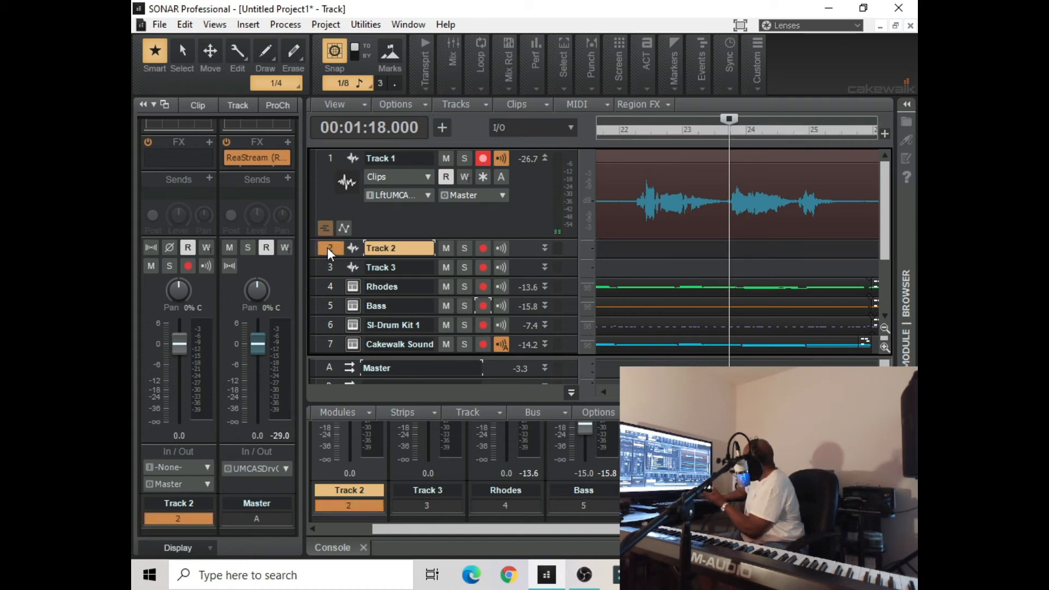
click(207, 467)
mouse_move(279, 349)
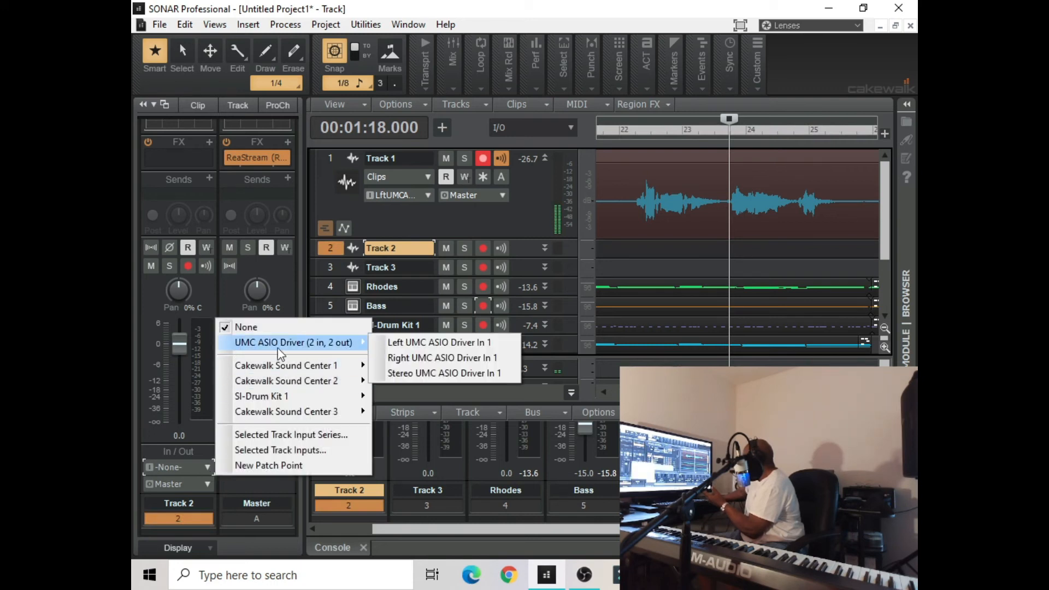
click(393, 343)
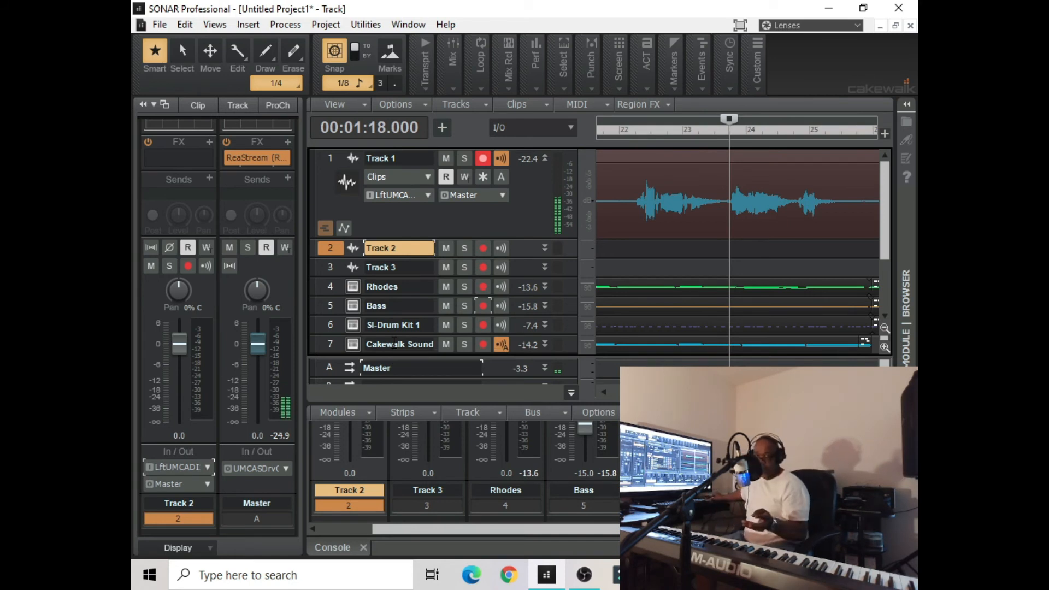
Set the input of Track 3 to Left UMC ASIO Driver In 1
click(337, 264)
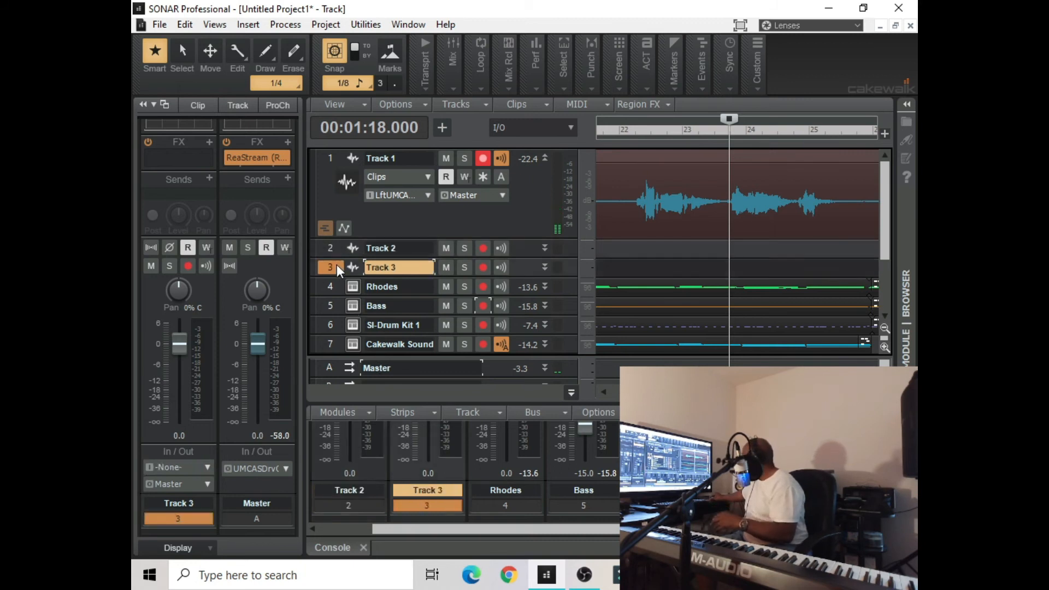
click(208, 464)
mouse_move(306, 343)
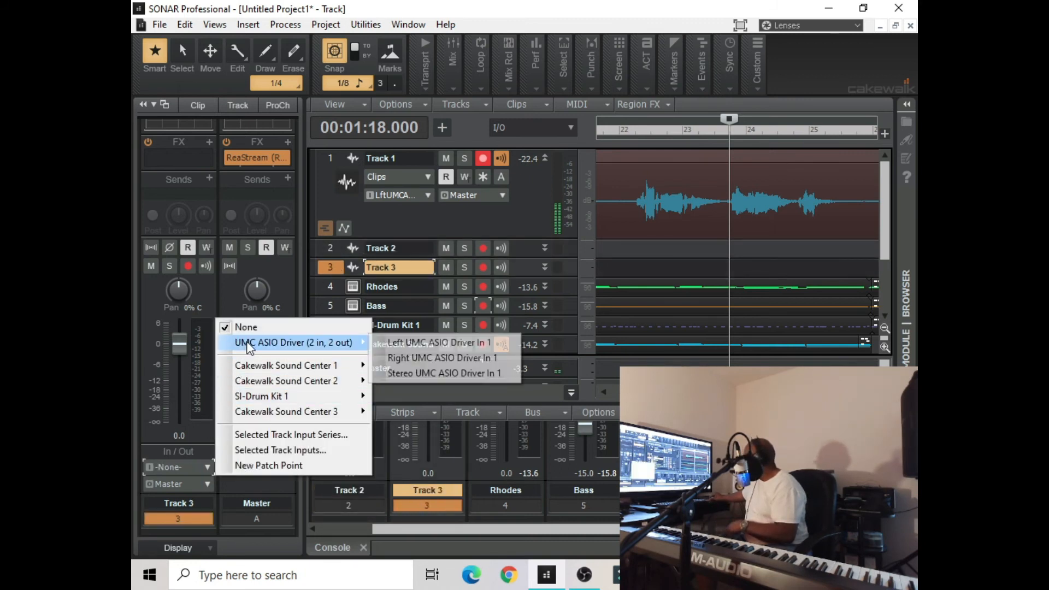
click(398, 344)
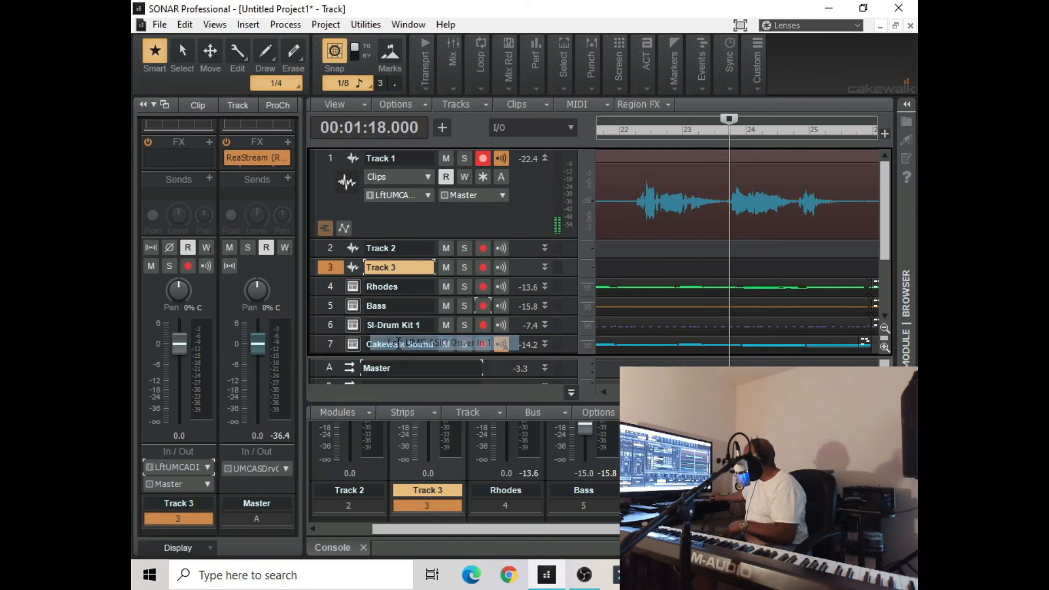
Arm Track 2 for recording instead of Track 1, and switch input echo from Track 1 to Track 2
click(483, 159)
click(487, 250)
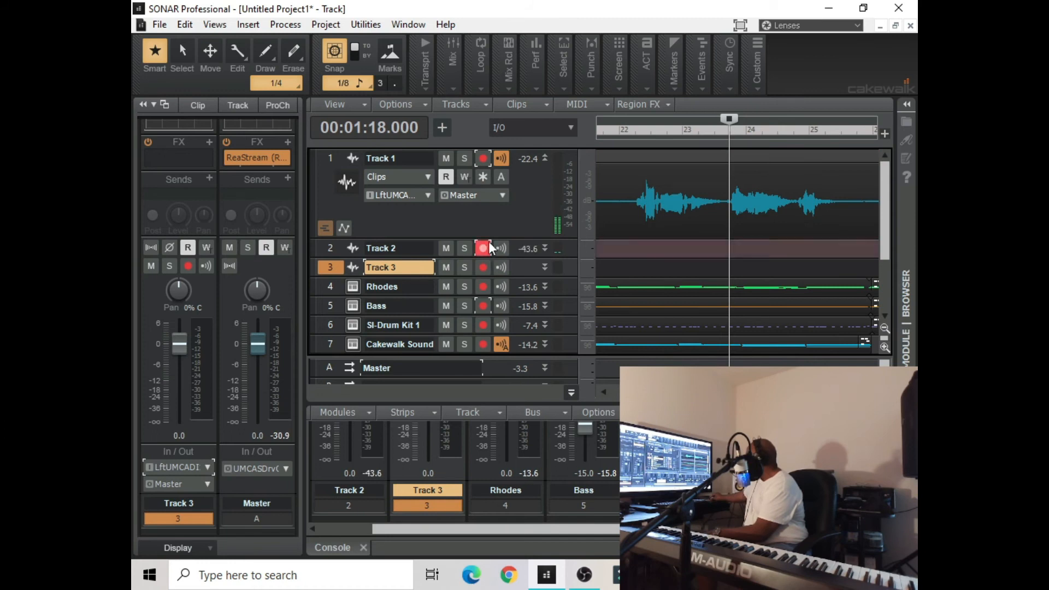
click(501, 159)
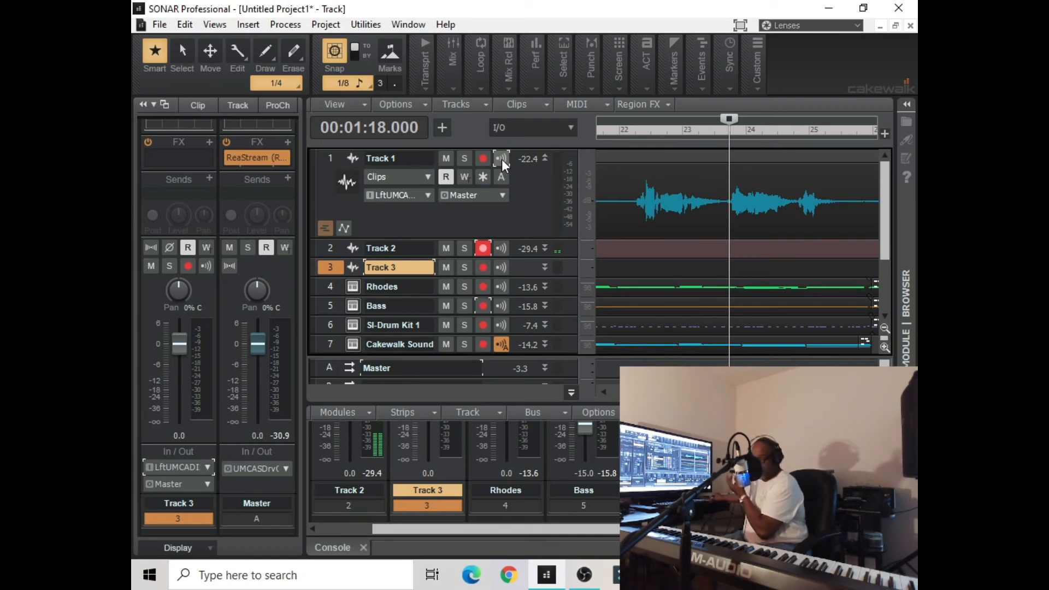
click(502, 159)
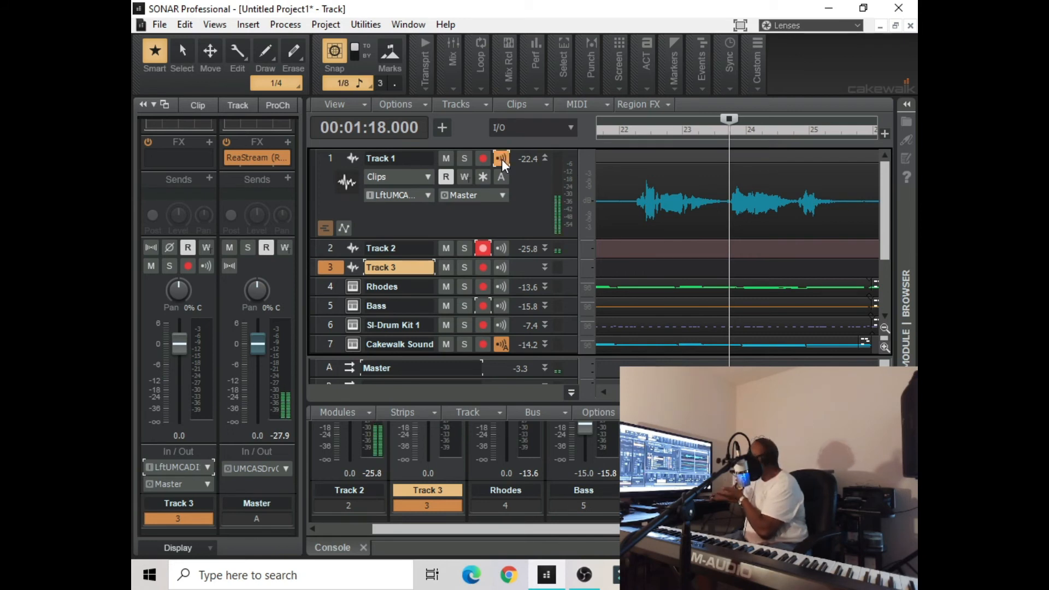
click(502, 159)
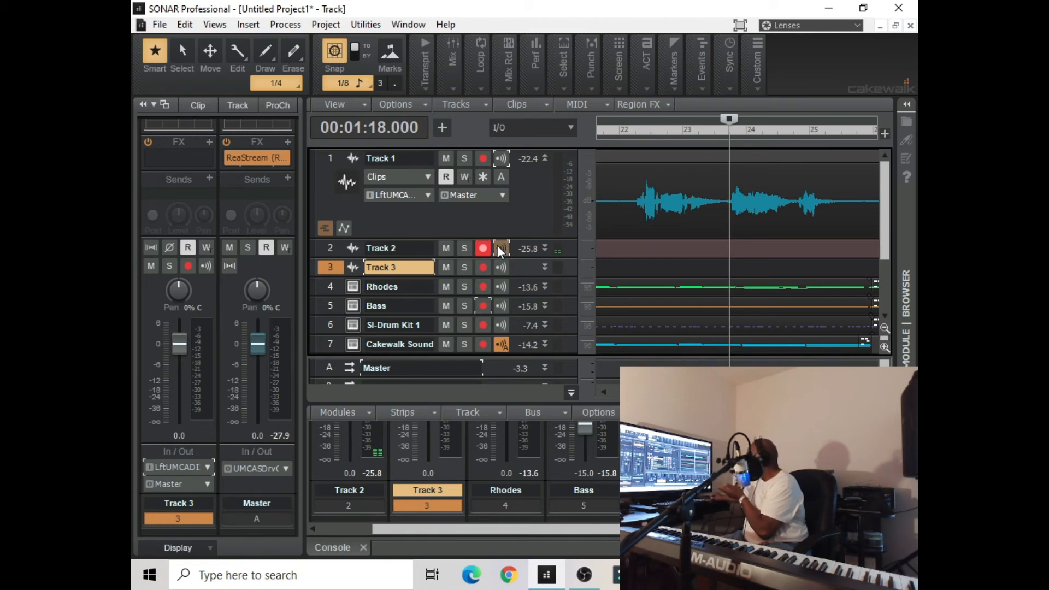
click(498, 246)
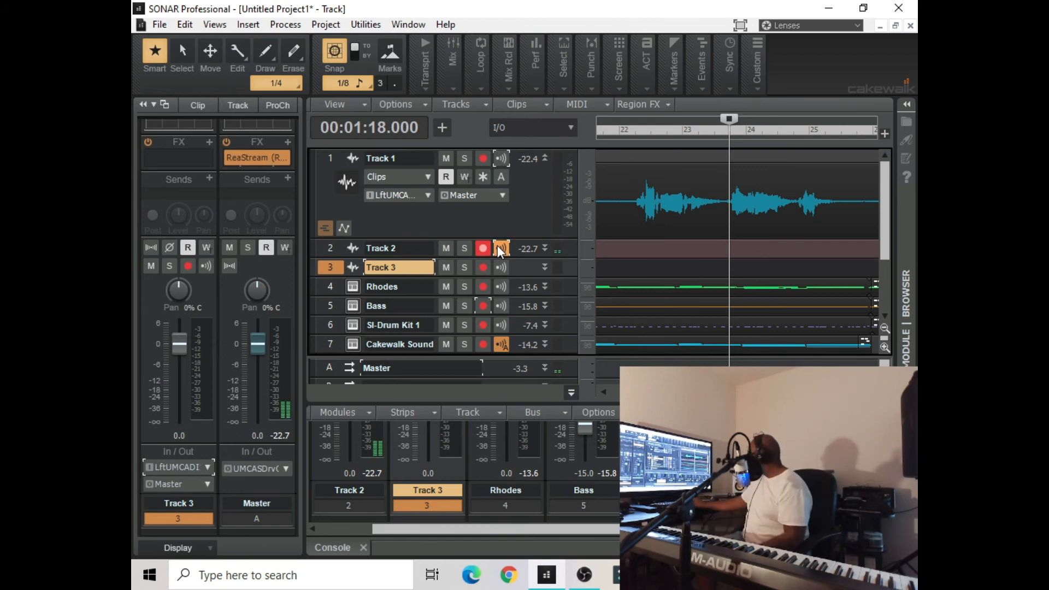
Rehearse the passage from 00:01:18.000, then record a take on Track 2 from there to about measure 27
key(space)
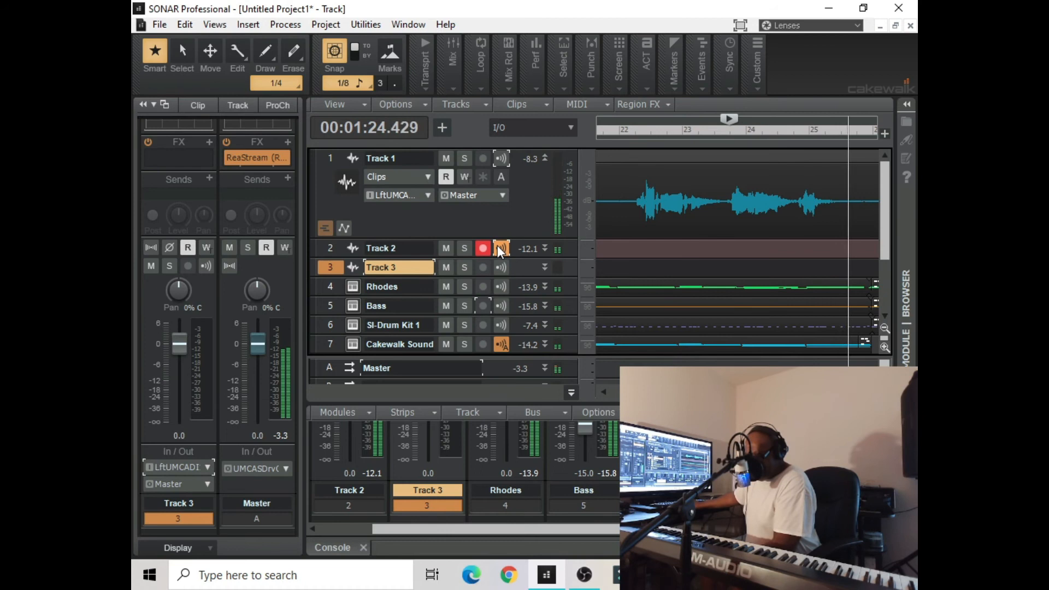
key(space)
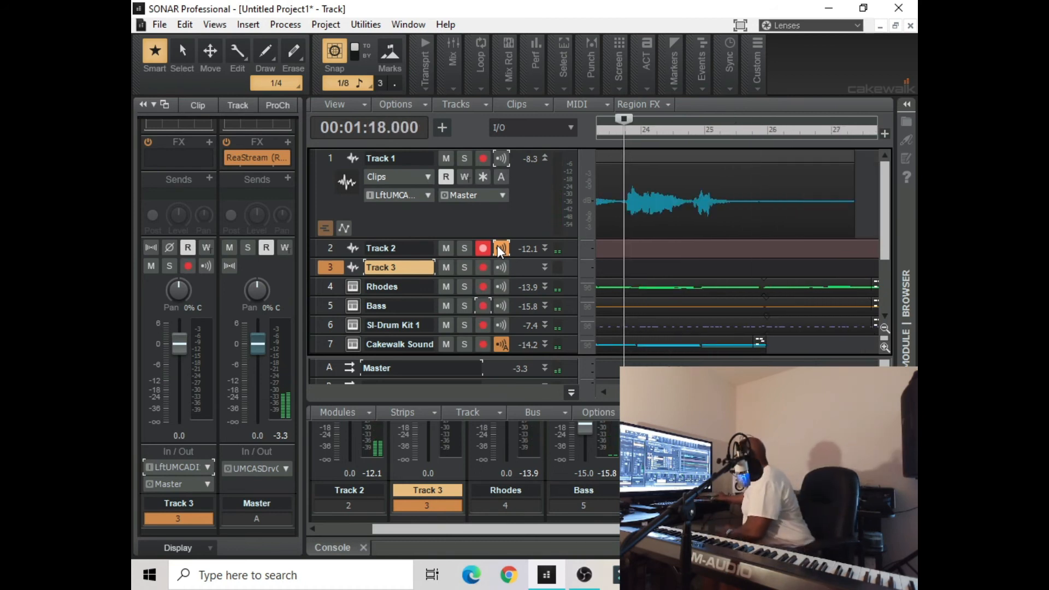
click(414, 76)
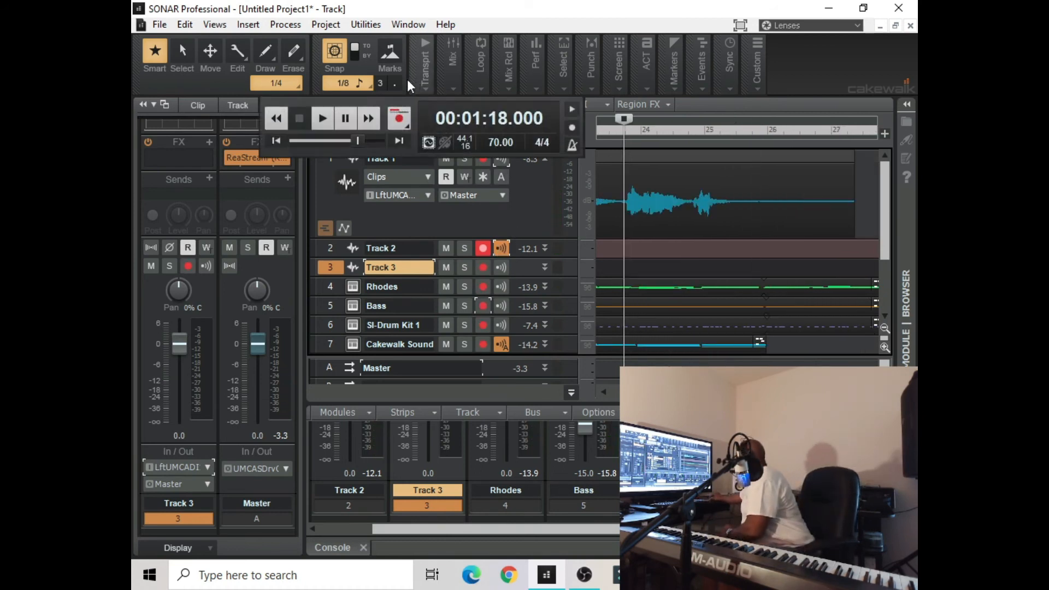
click(404, 117)
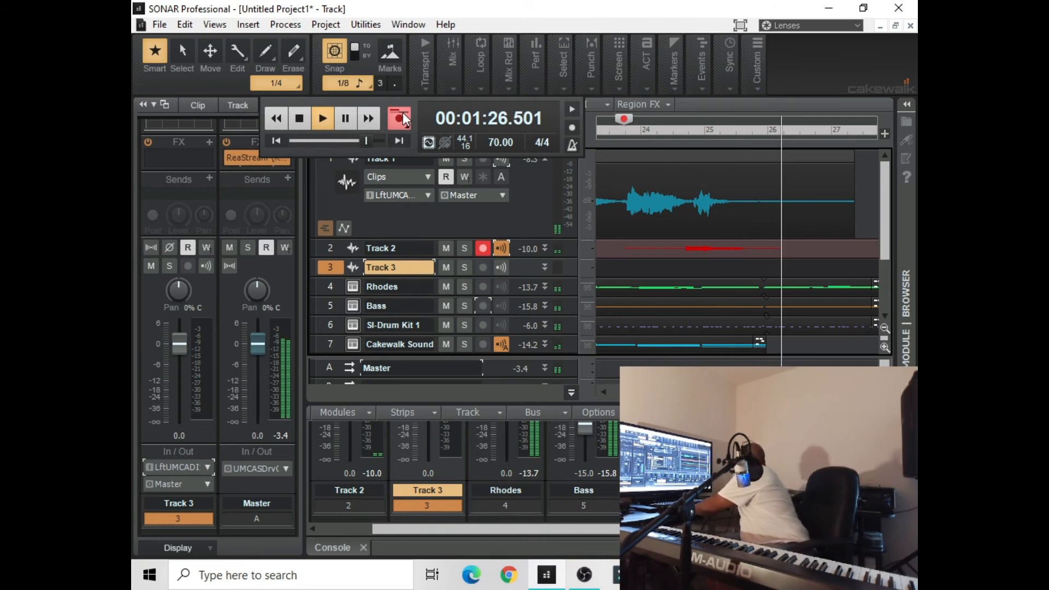
click(309, 120)
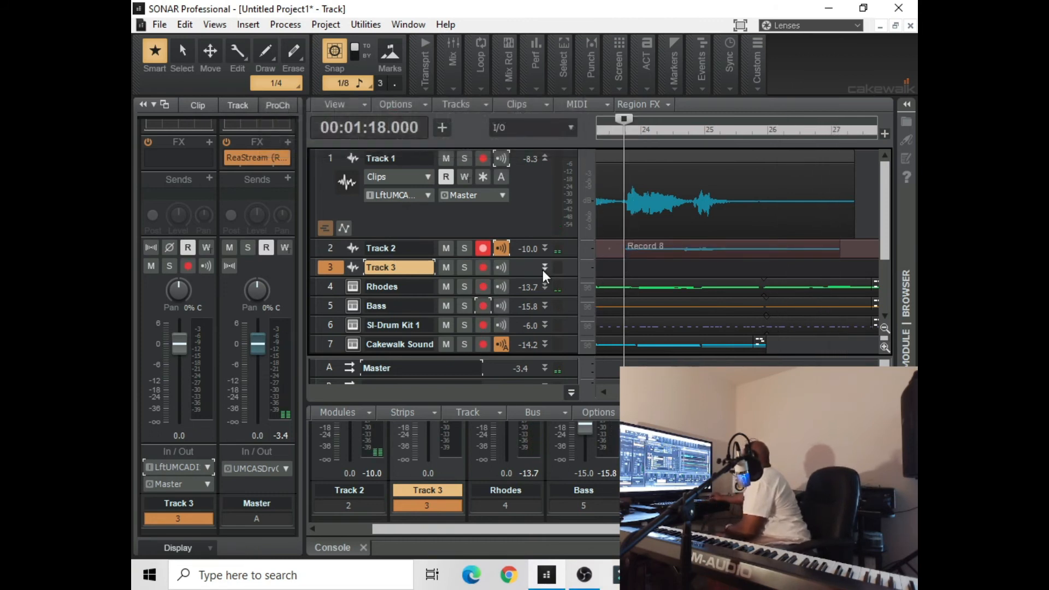
Enlarge Track 2 and trim its Record 8 clip to run from about the middle of measure 24 to 25:4:480
drag(529, 259, 529, 296)
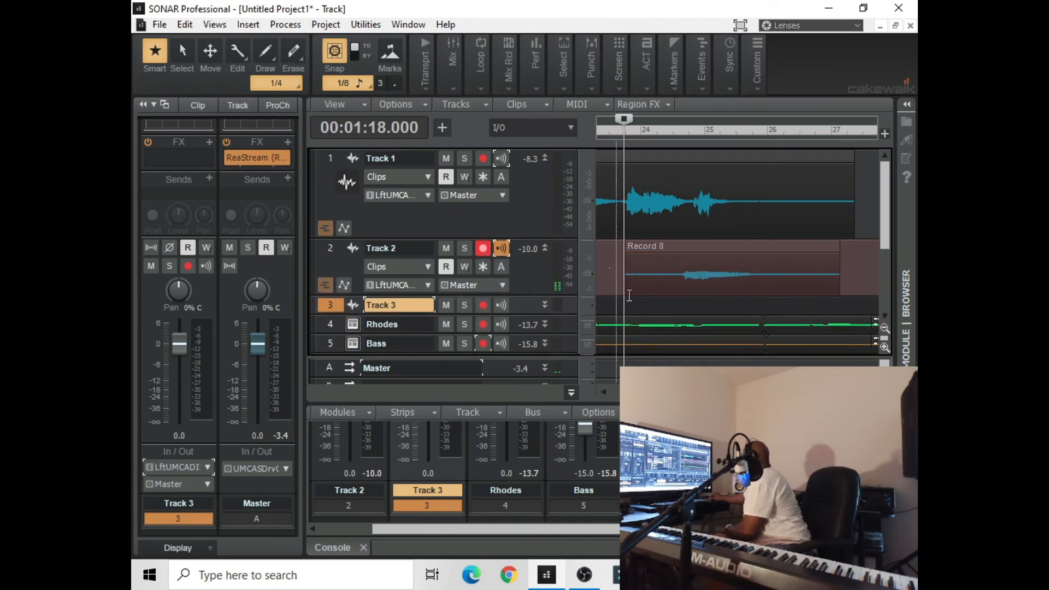
drag(632, 276, 673, 283)
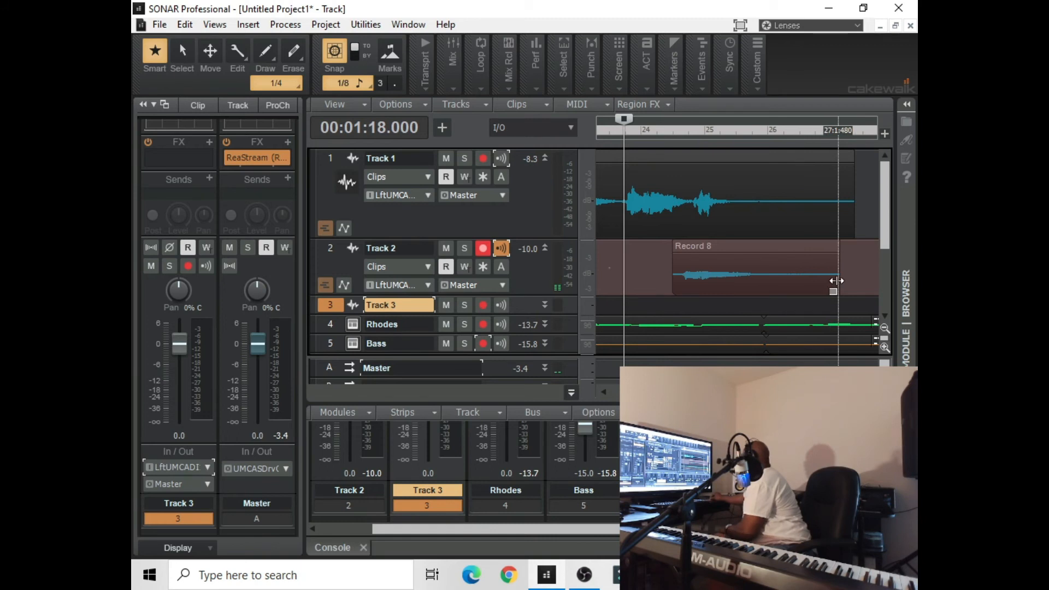
drag(836, 280, 759, 291)
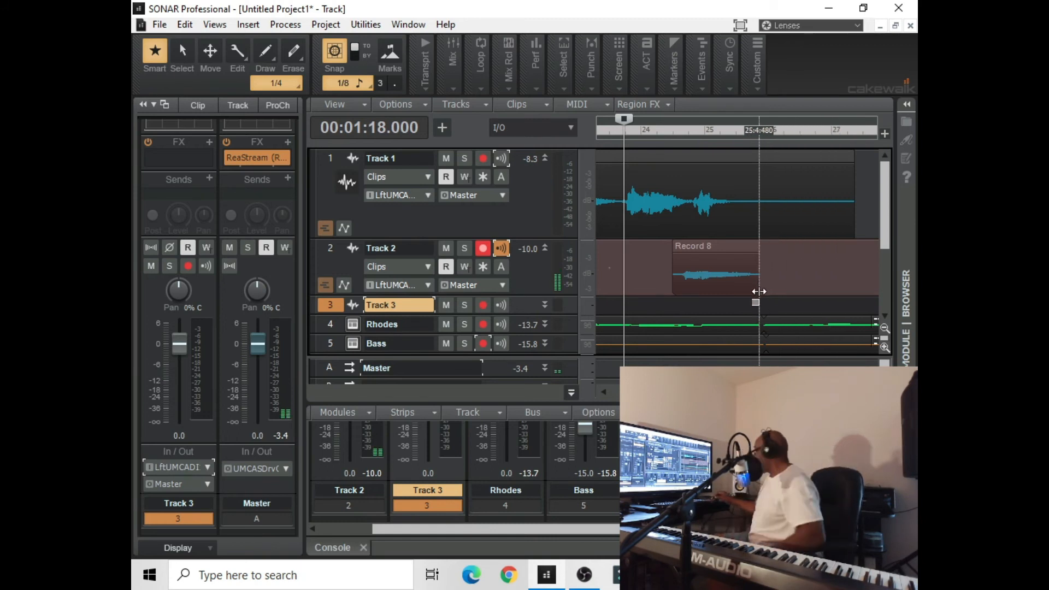
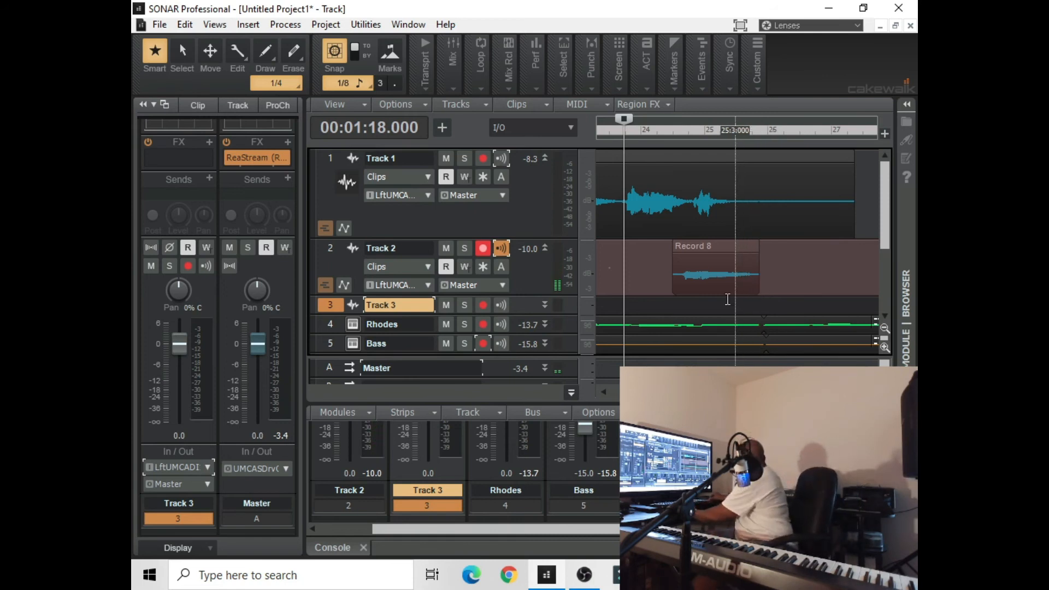
Insert the Sonitus Reverb audio effect on Track 2's Record 8 clip
click(687, 256)
right_click(687, 257)
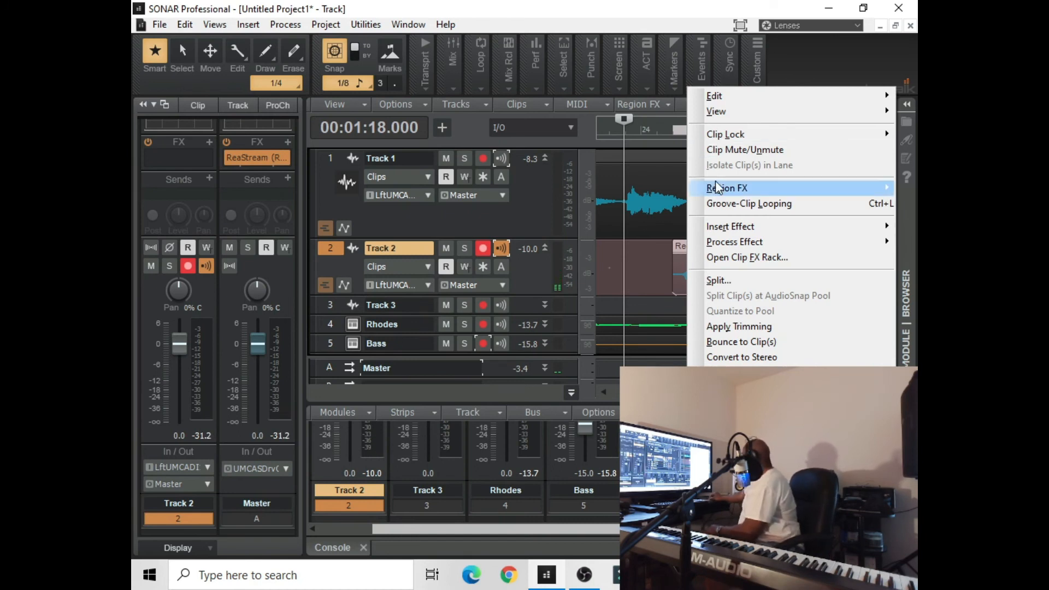
mouse_move(717, 226)
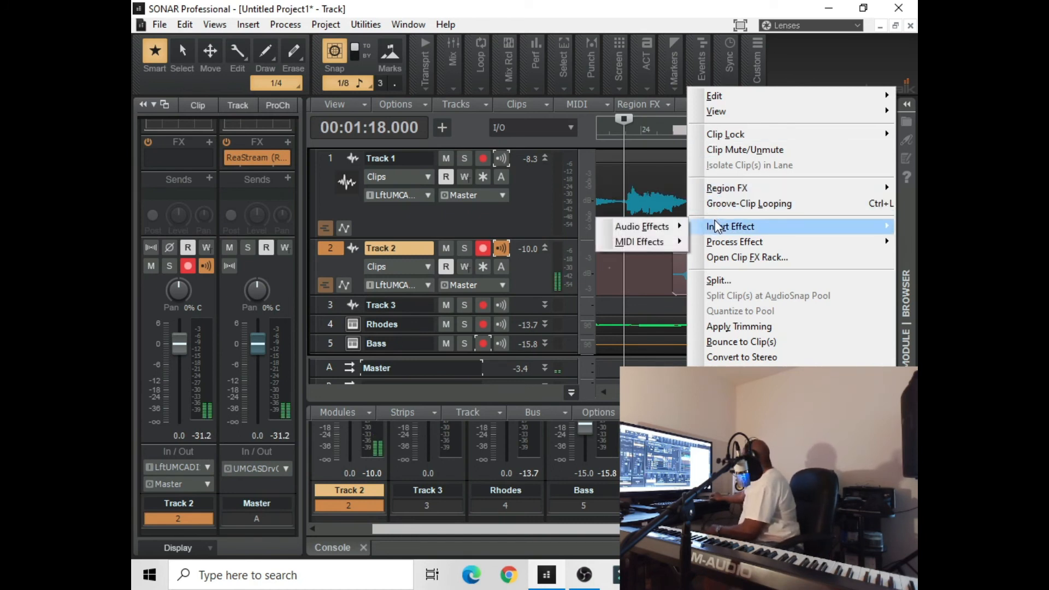
mouse_move(667, 236)
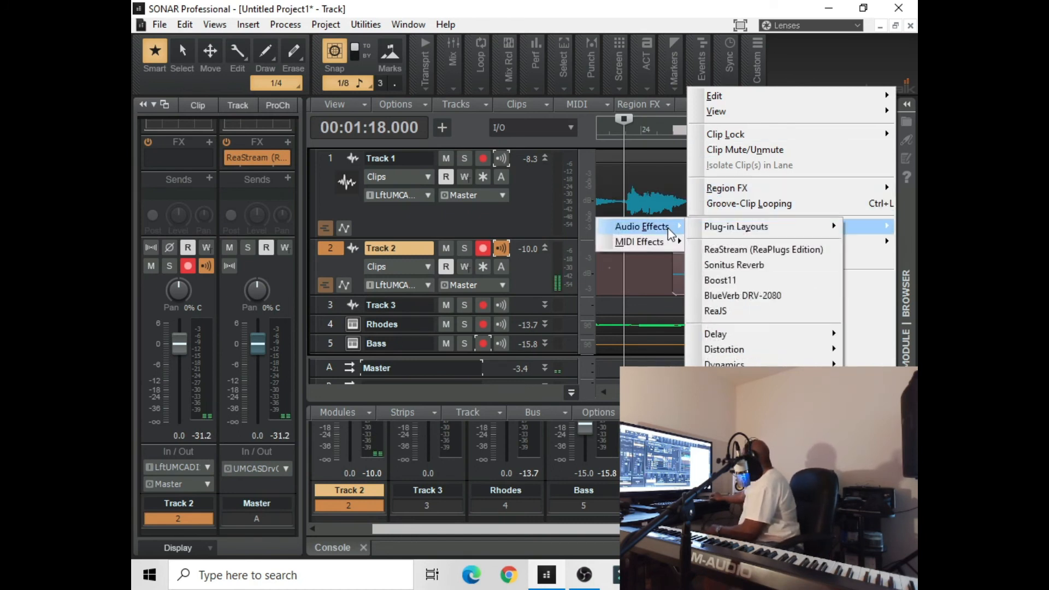
click(741, 268)
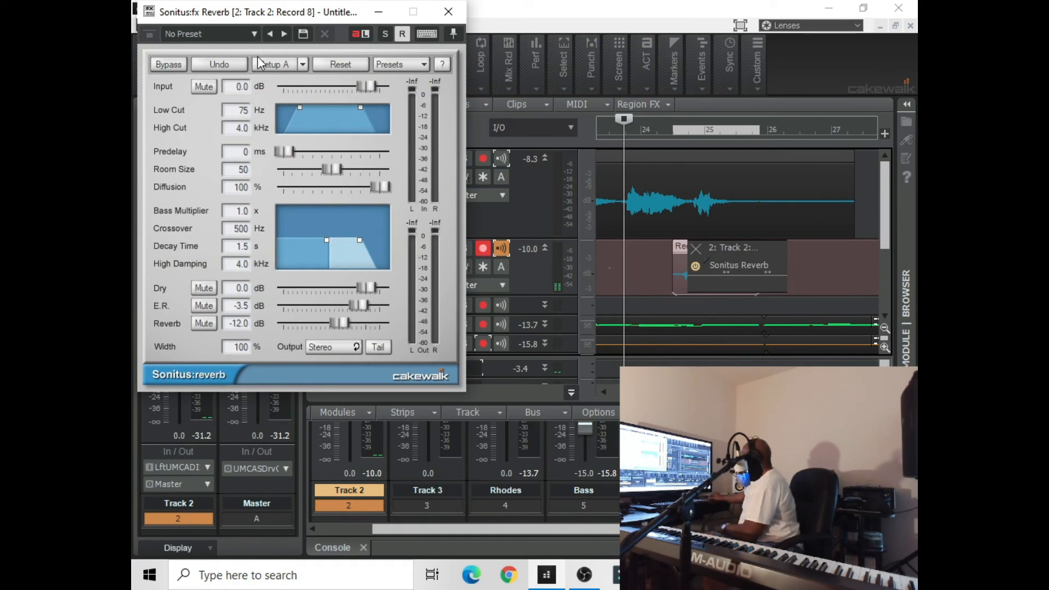
Load the Default Reverb preset, set its Reverb level to -8.8 dB, and play the passage from 00:01:18.000
click(251, 34)
click(241, 49)
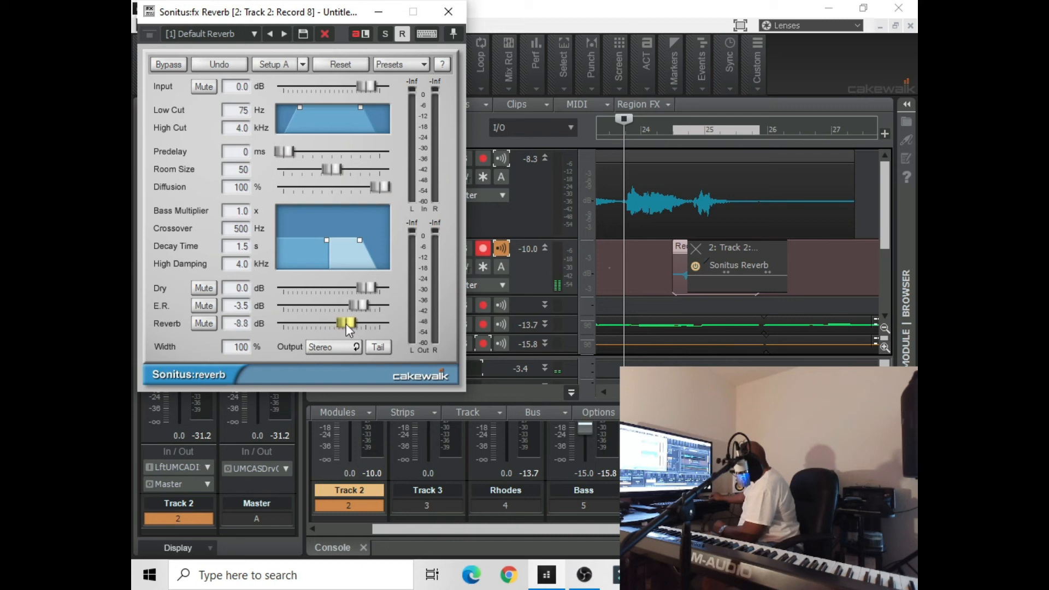
click(378, 13)
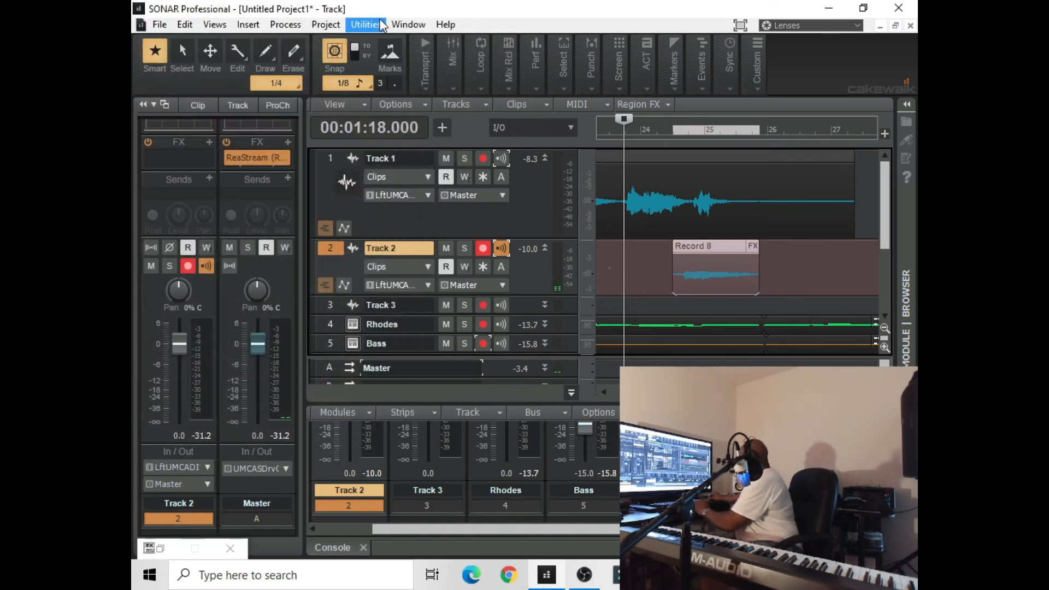
key(space)
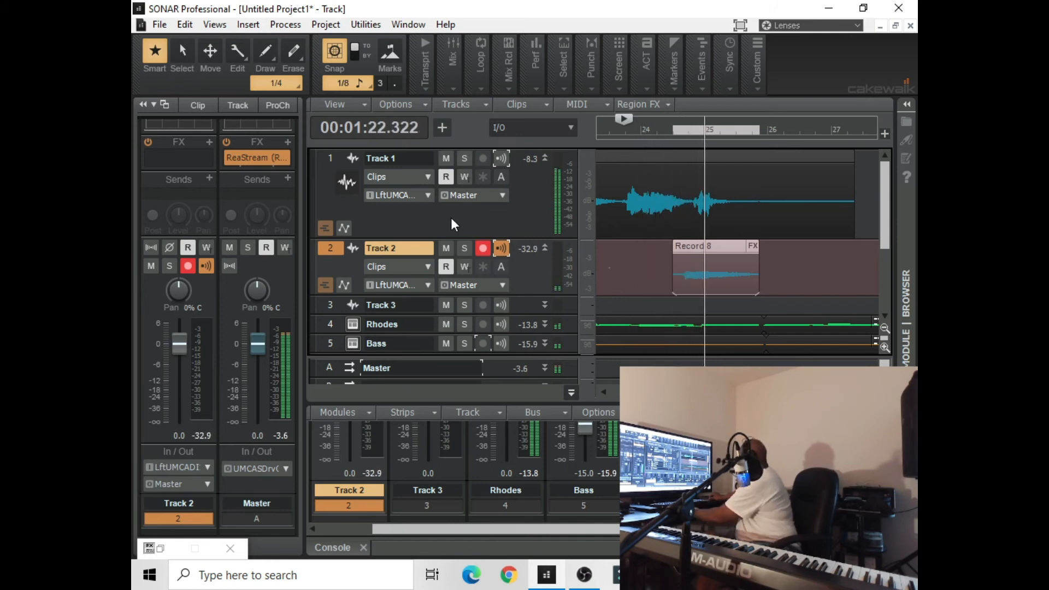
key(space)
Reopen the Record 8 clip's Sonitus Reverb and lower its Input to -3.9 dB, auditioning the passage
right_click(690, 276)
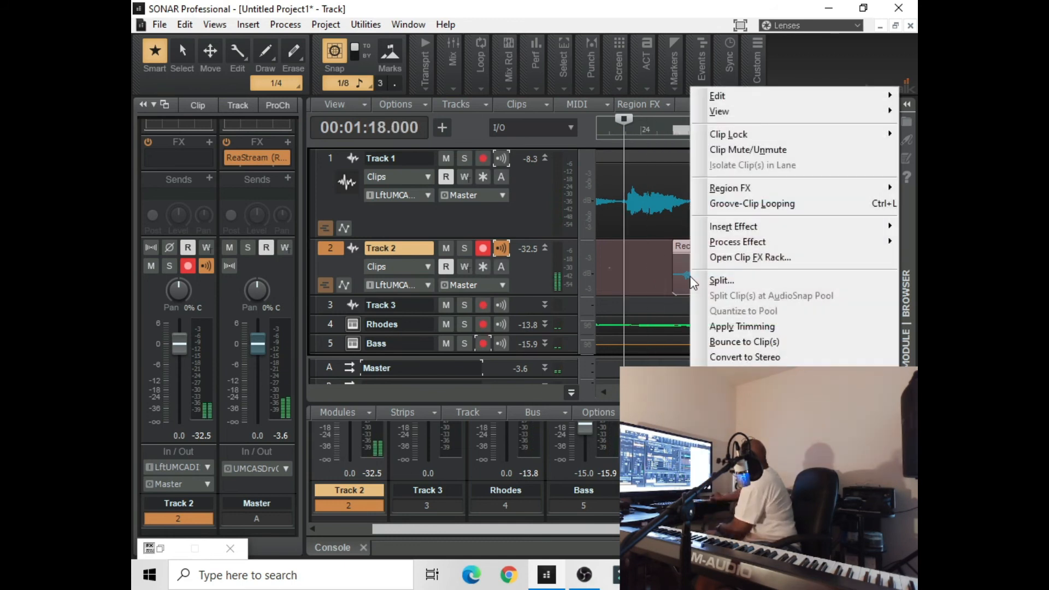
click(716, 261)
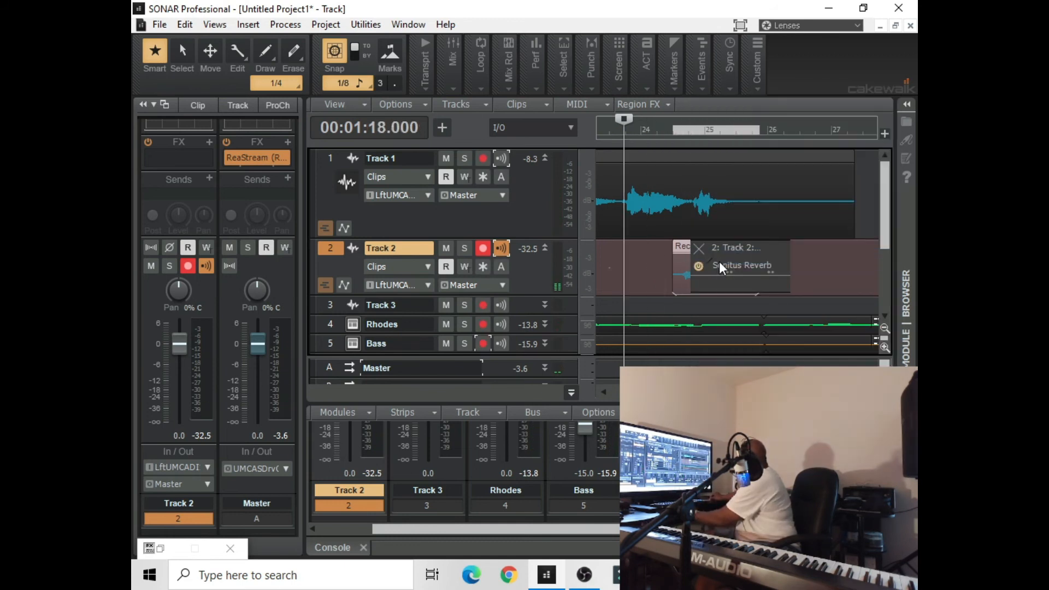
double_click(709, 264)
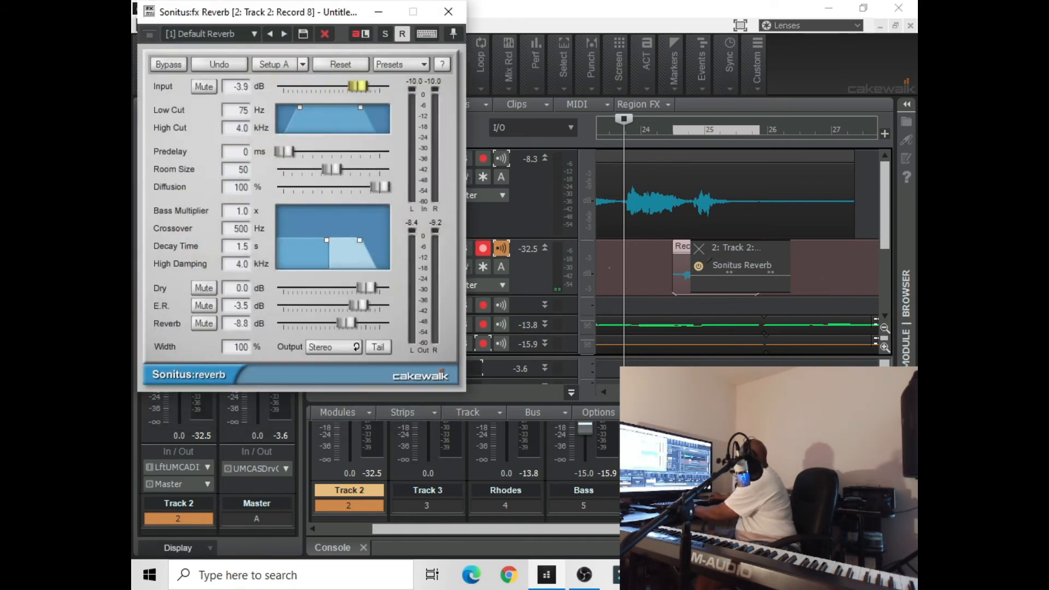
key(space)
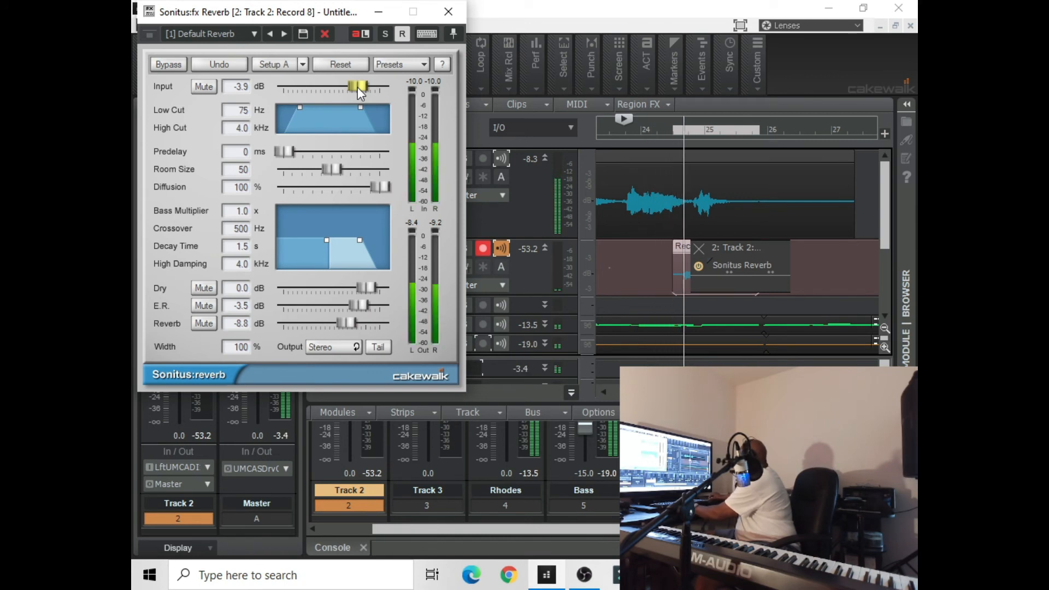
drag(358, 87, 357, 87)
key(space)
click(379, 13)
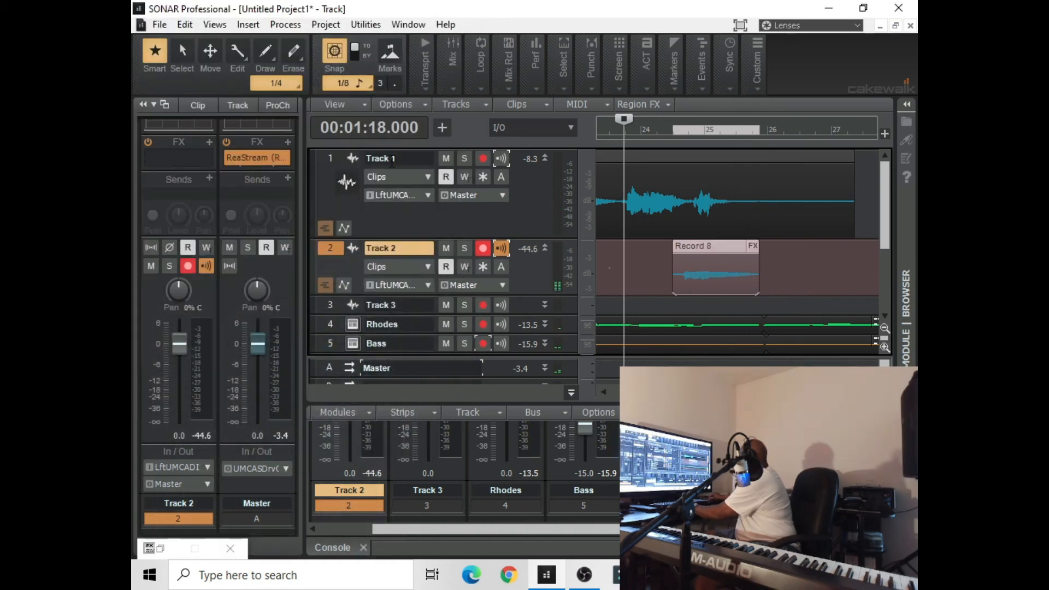
Collapse Track 2, then move record arming and input echo from Track 2 to Track 3
drag(350, 294, 348, 257)
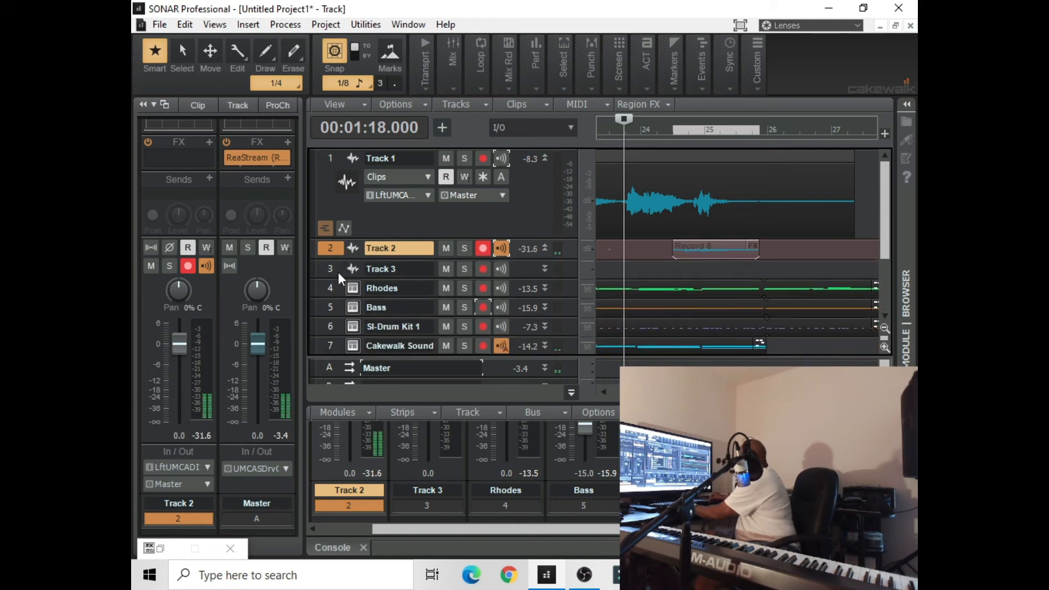
click(339, 272)
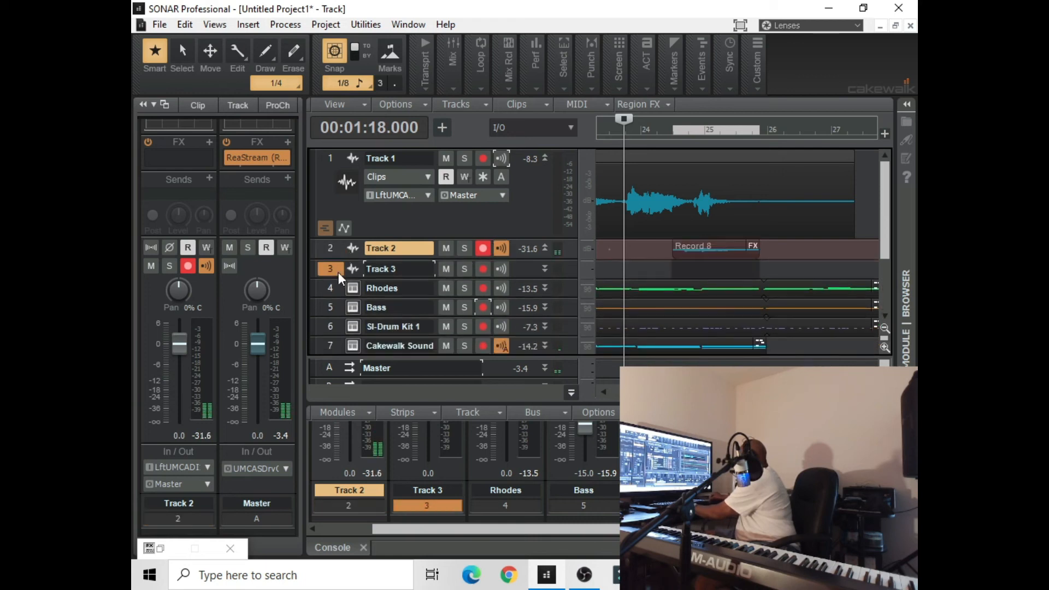
click(483, 249)
click(483, 268)
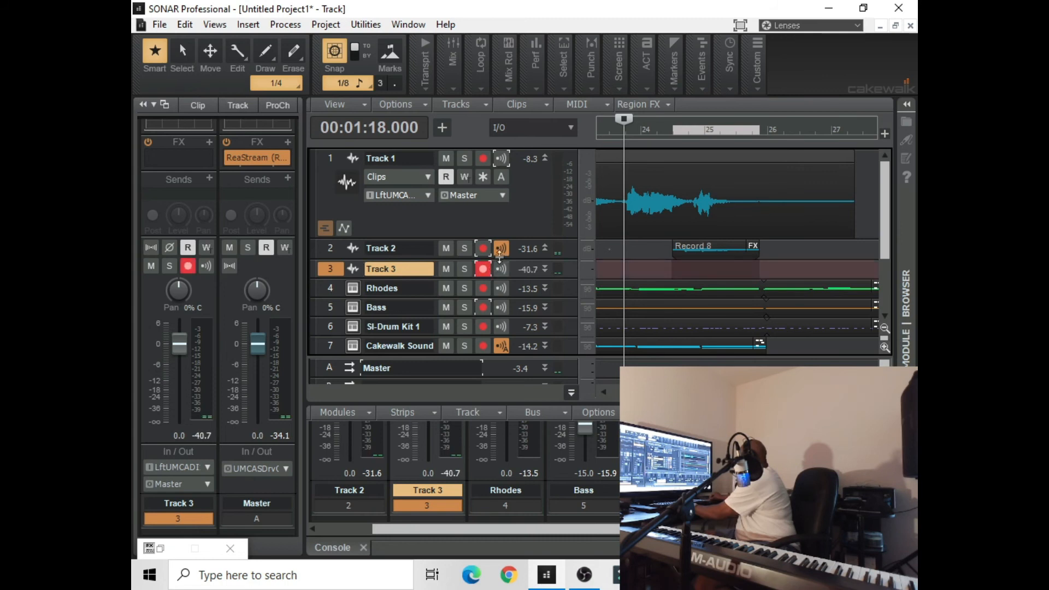
click(506, 267)
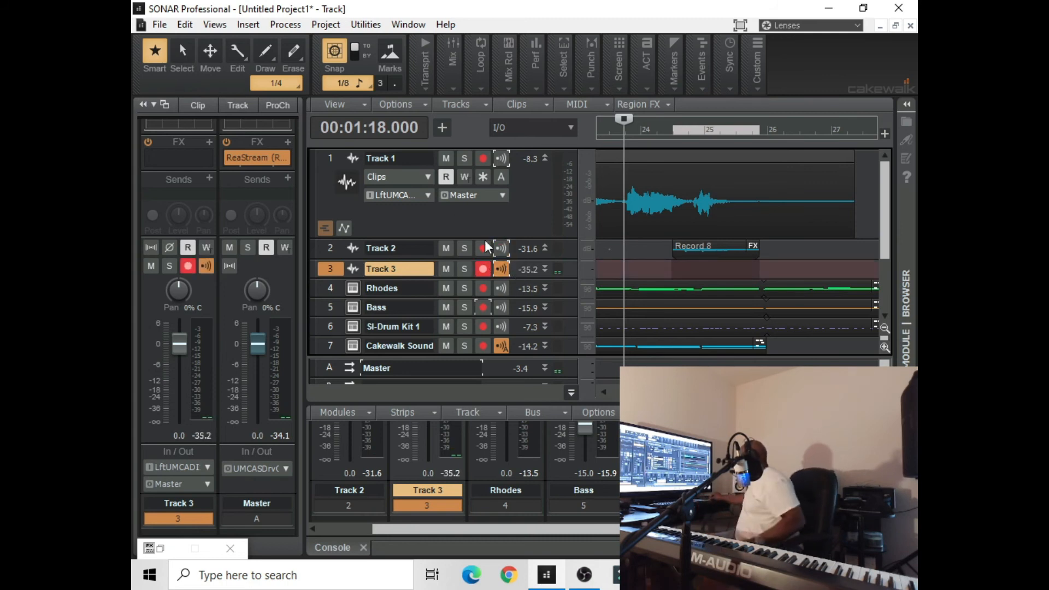
Record a take on Track 3 from 00:01:18.000 to about the middle of measure 26
click(421, 82)
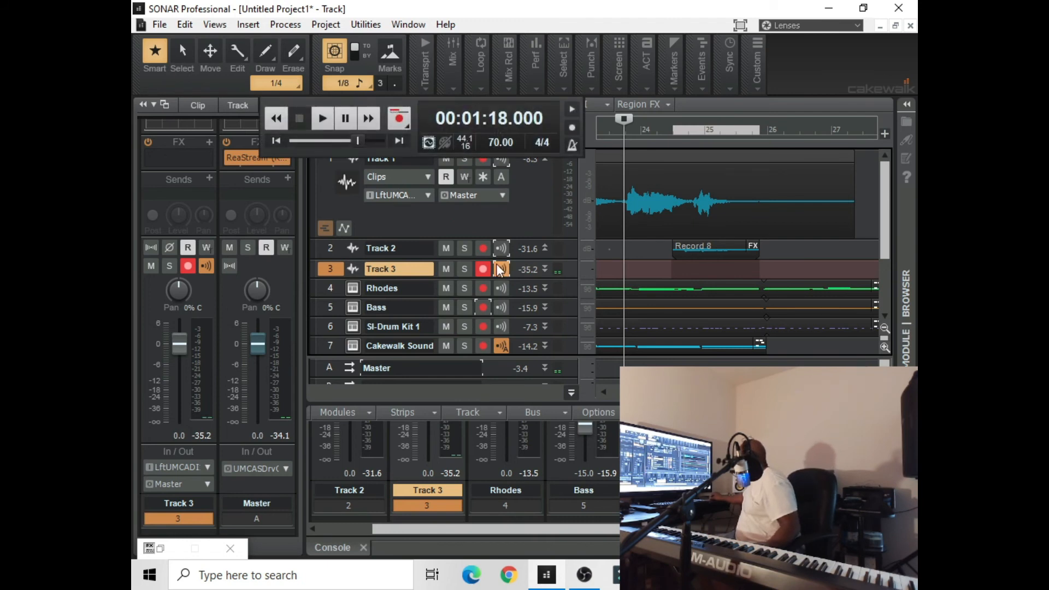
click(402, 120)
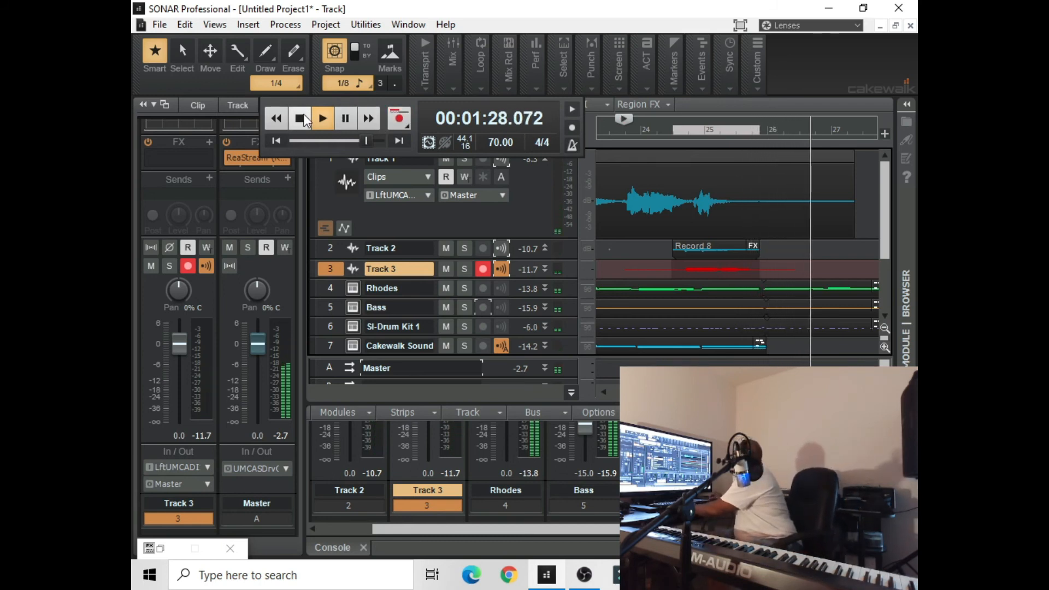
key(space)
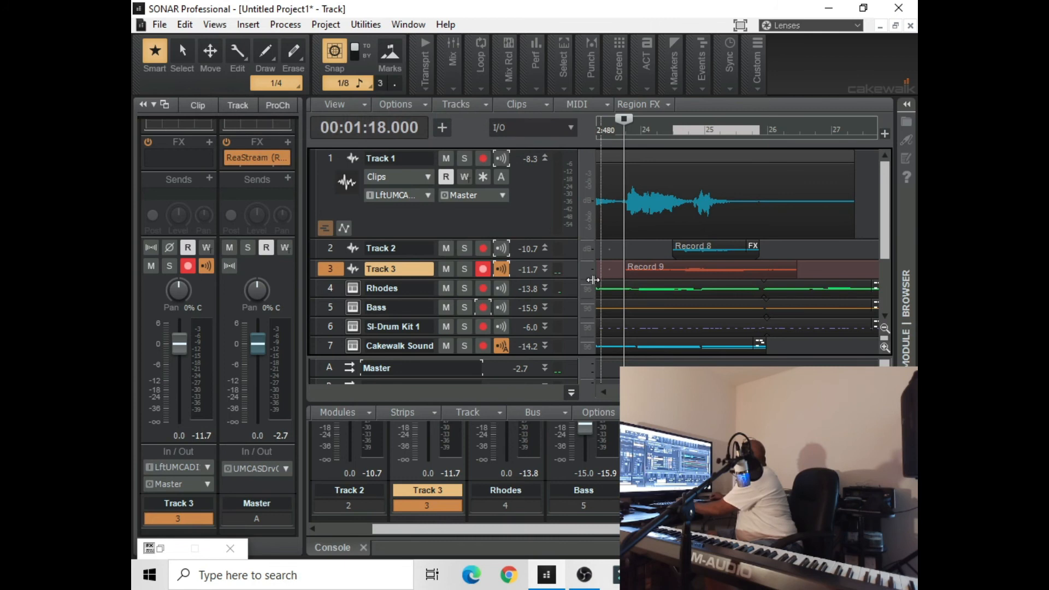
Enlarge Track 3 and trim both ends of its Record 9 clip to match the Record 8 clip above
drag(575, 281, 571, 319)
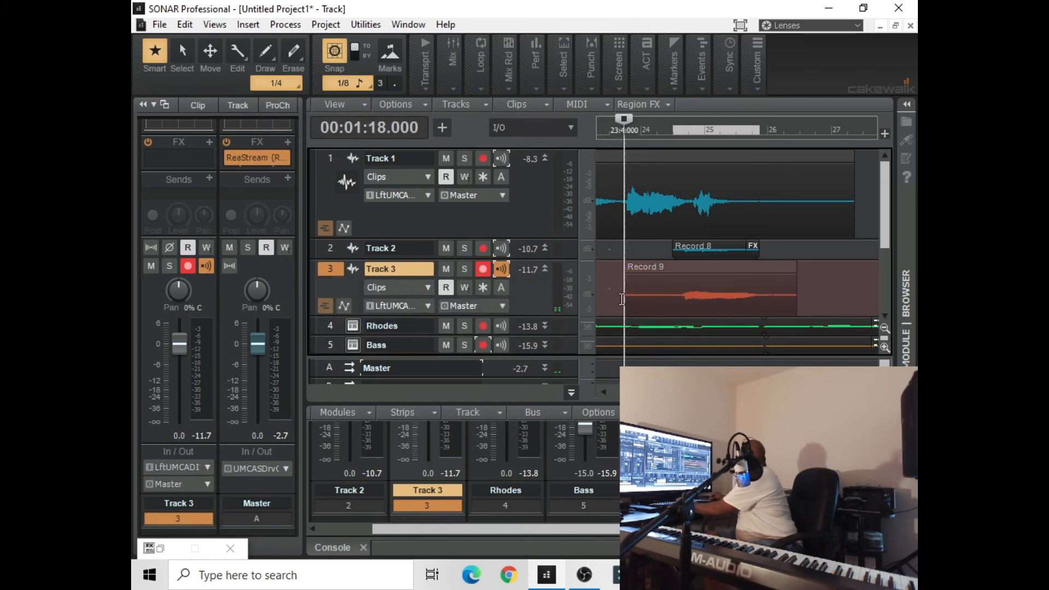
drag(626, 294, 672, 295)
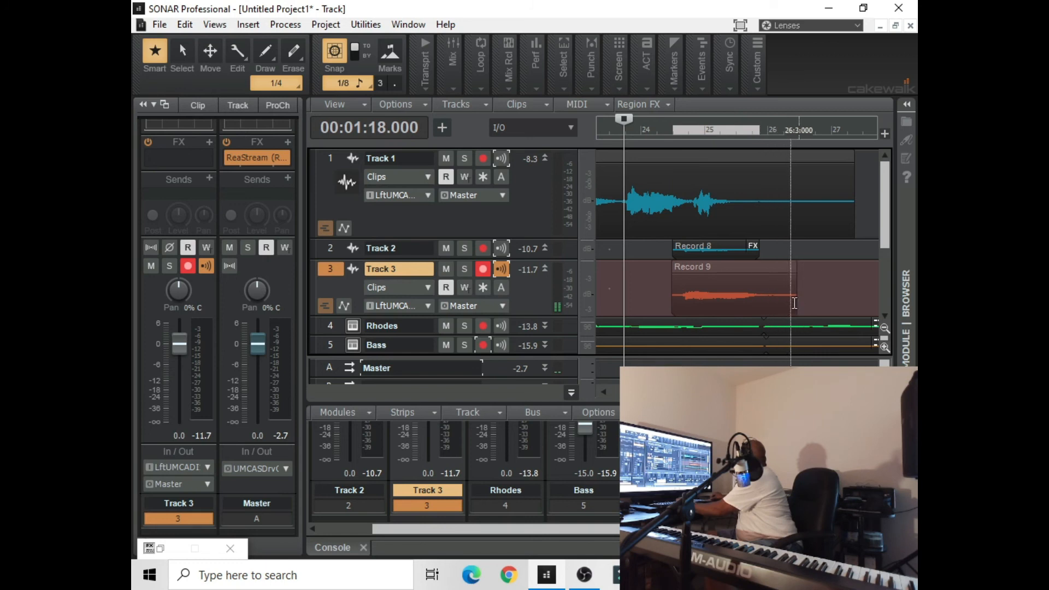
drag(795, 304, 759, 310)
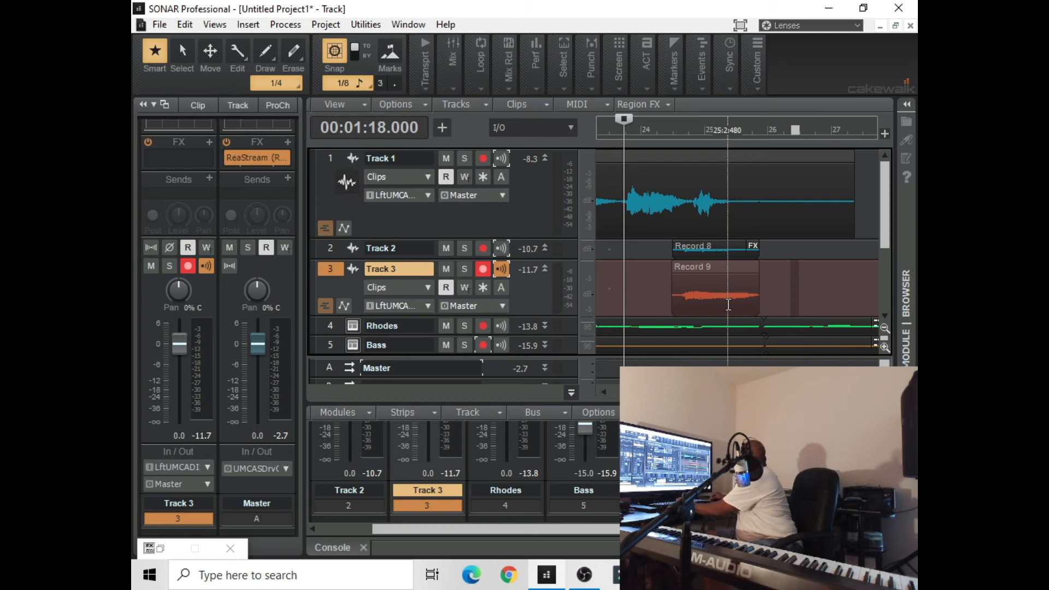
Insert the Sonitus Reverb audio effect on Track 3's Record 9 clip
right_click(727, 301)
mouse_move(743, 192)
mouse_move(743, 229)
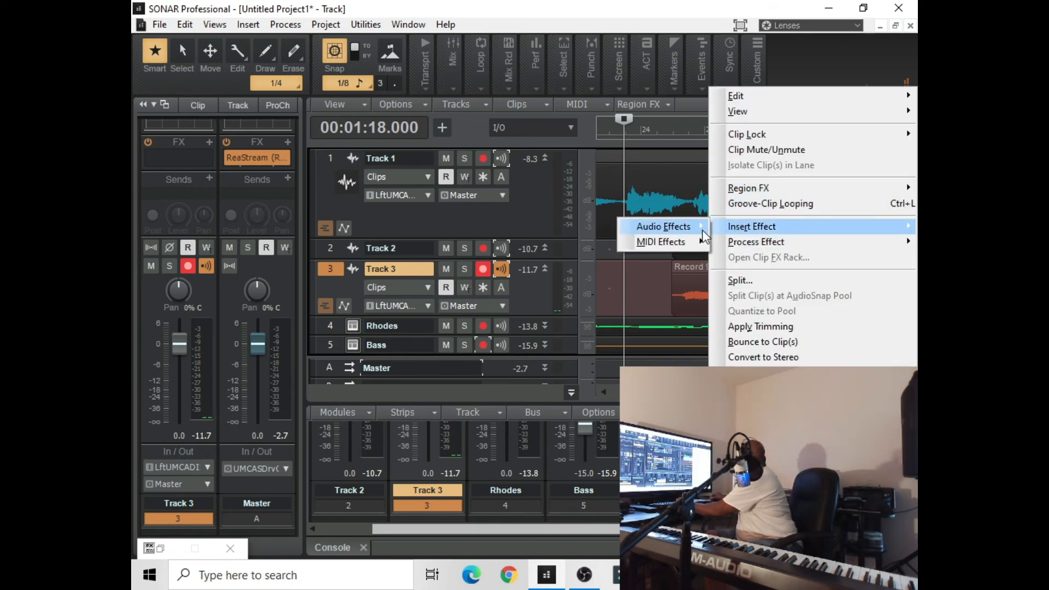
mouse_move(694, 227)
click(752, 251)
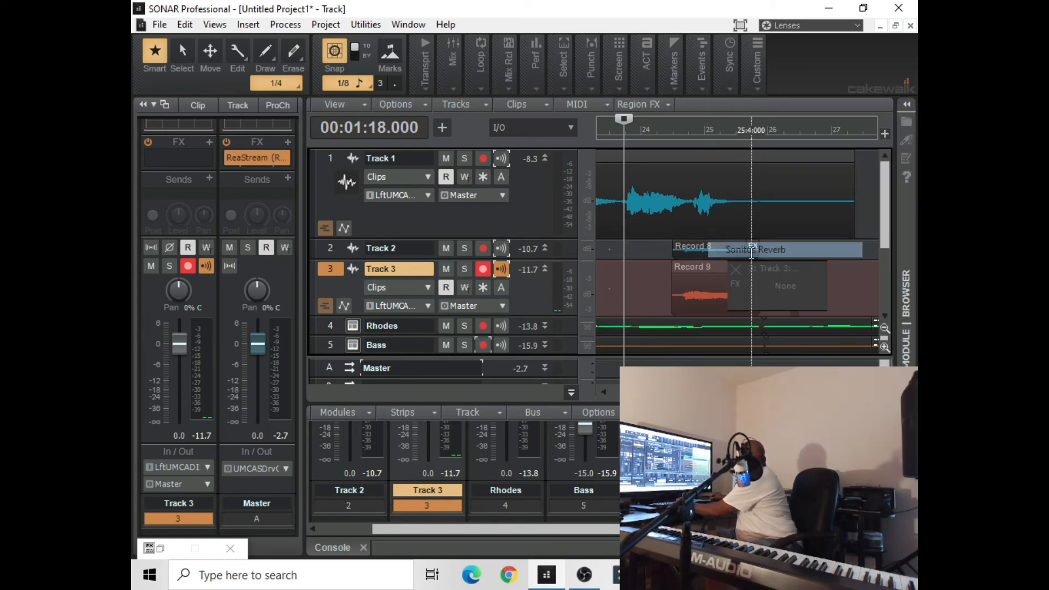
click(691, 274)
right_click(693, 274)
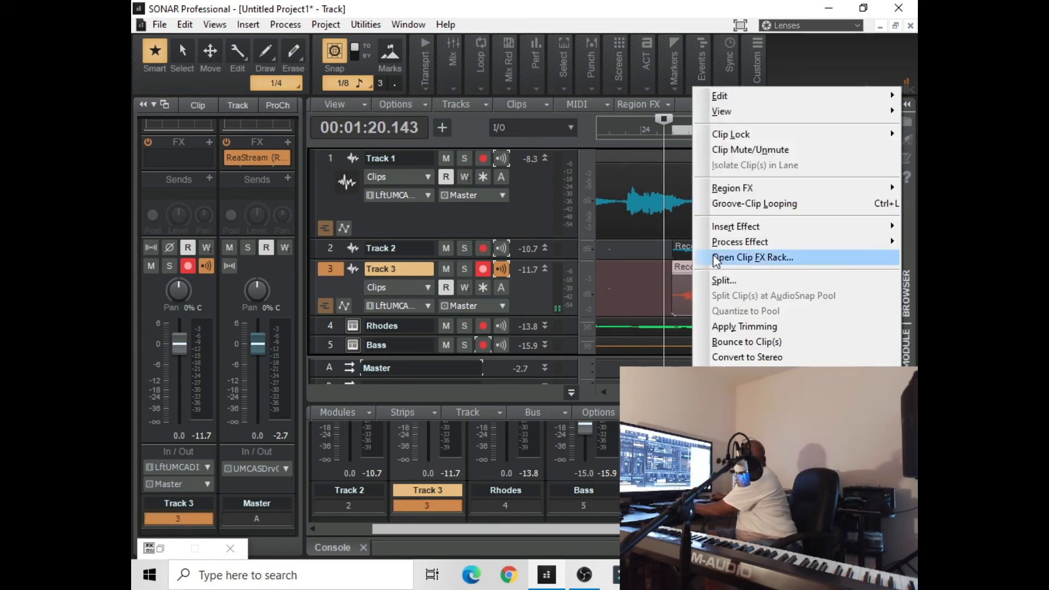
mouse_move(722, 226)
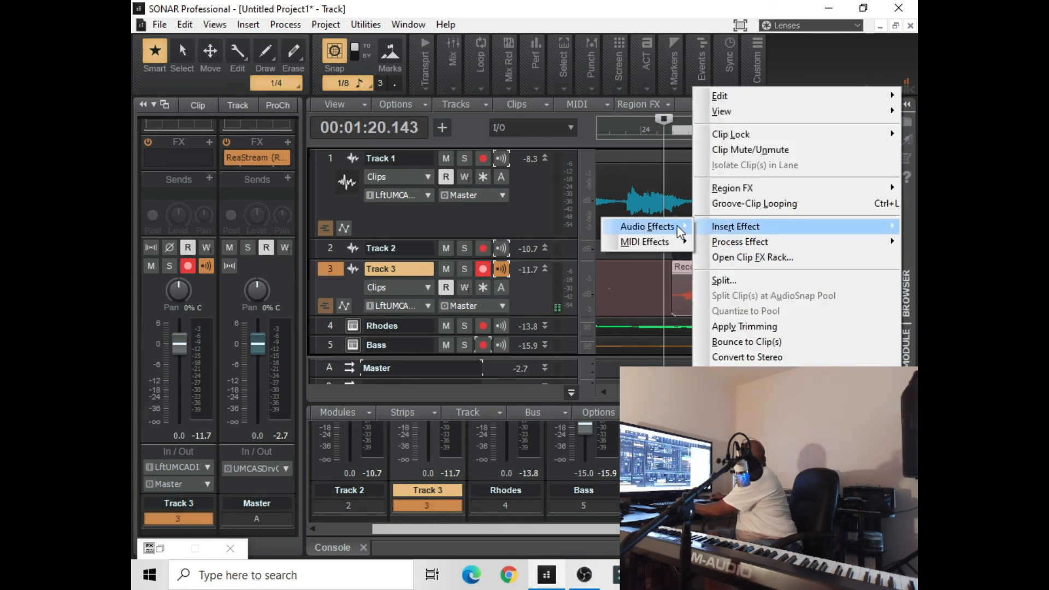
mouse_move(677, 225)
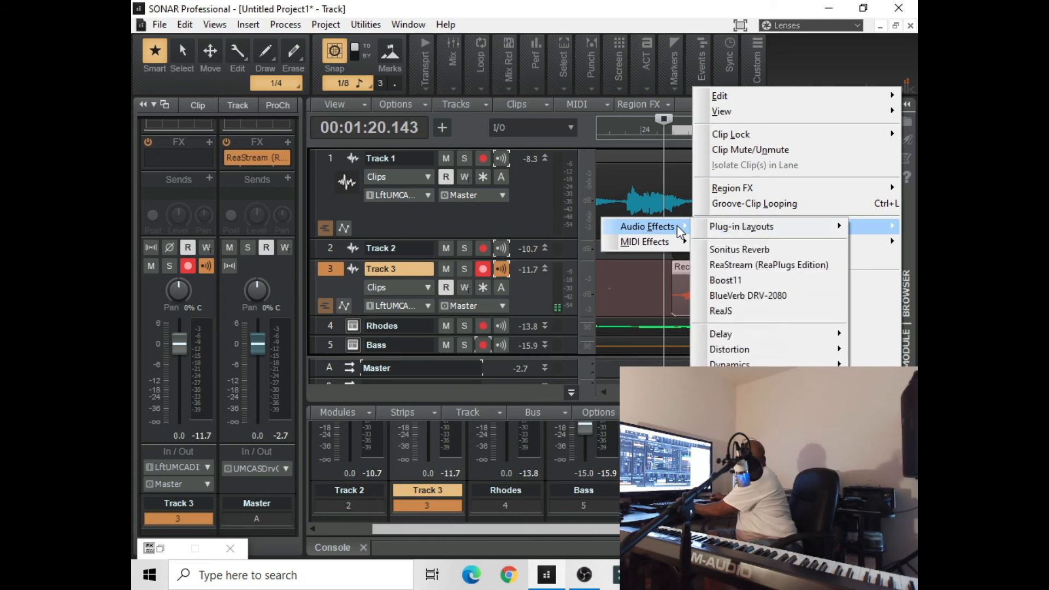
click(740, 250)
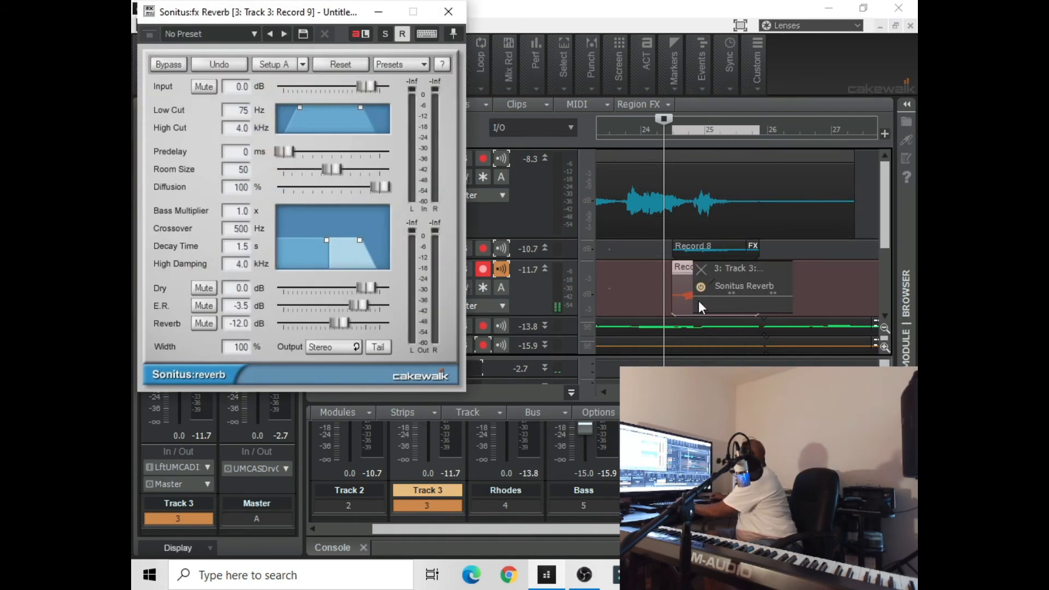
Set the Record 9 reverb's Input to -8.9 dB and Reverb level to -3.2 dB, auditioning the passage between adjustments
drag(342, 326, 350, 328)
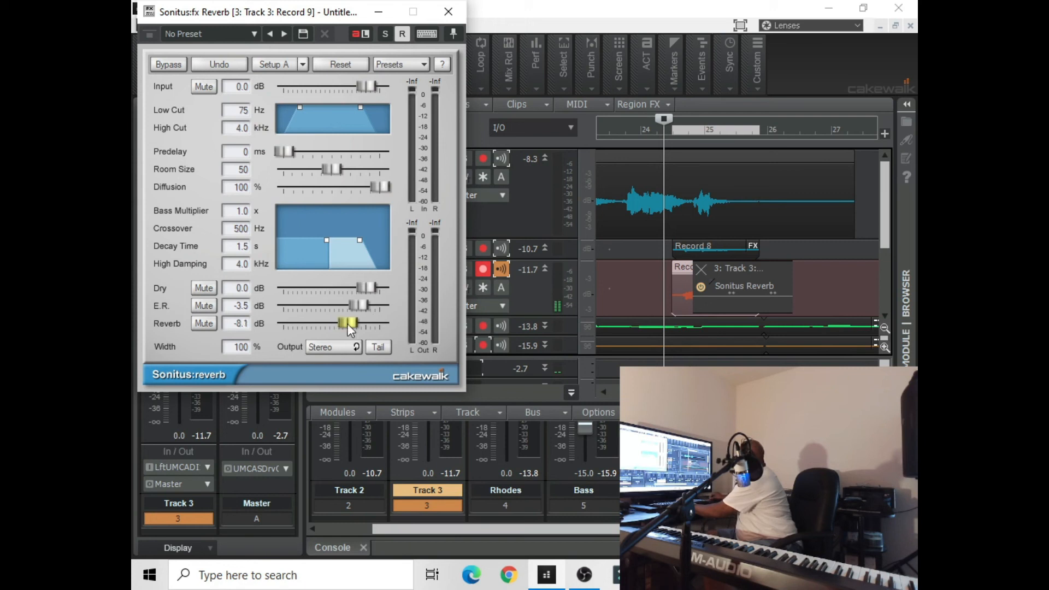
drag(358, 87, 352, 87)
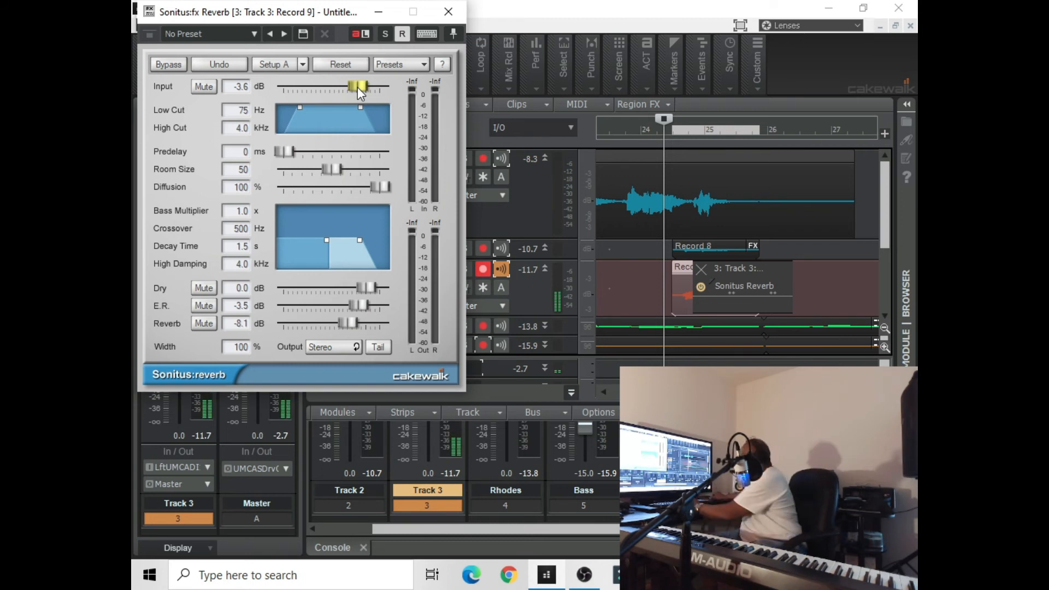
key(space)
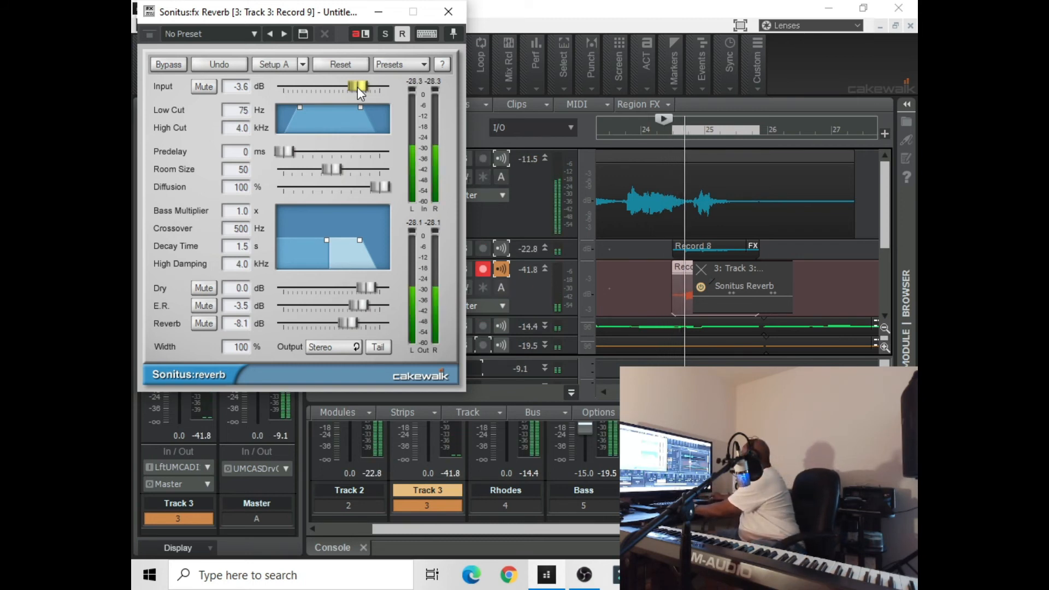
drag(358, 87, 343, 88)
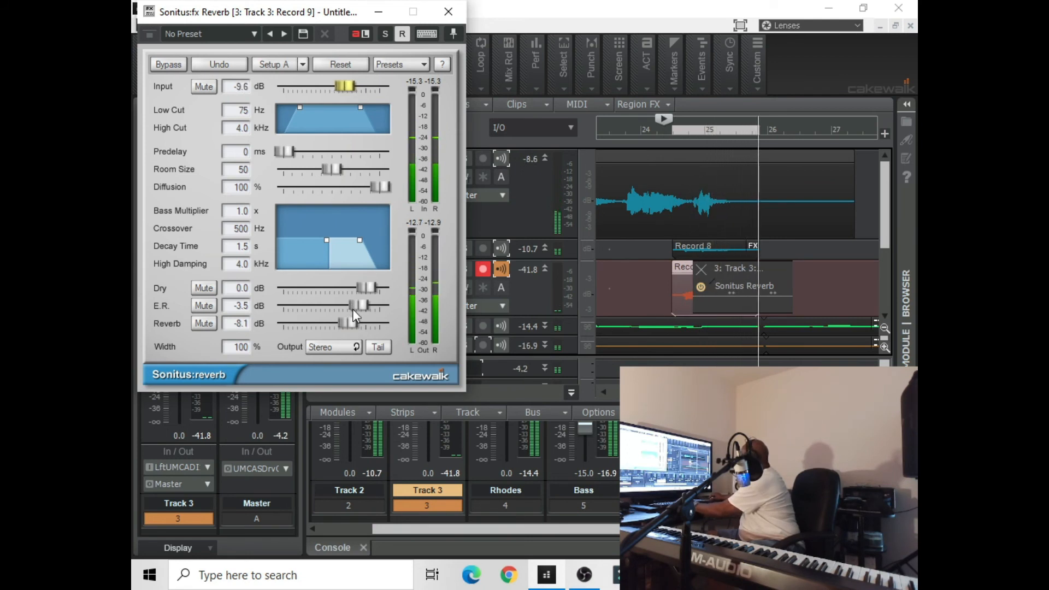
key(space)
drag(351, 320, 363, 320)
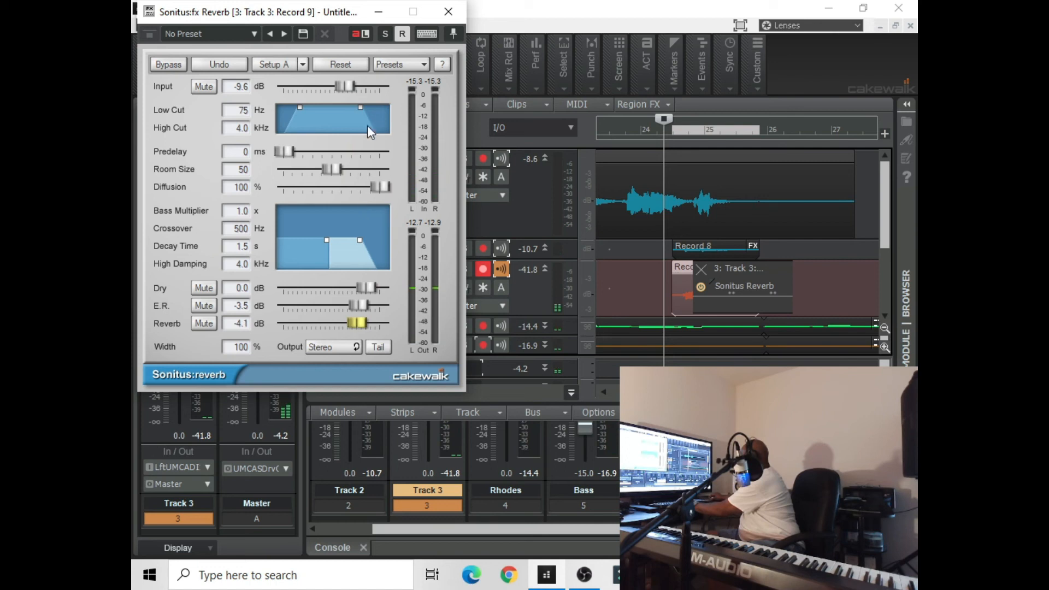
key(space)
drag(341, 87, 346, 87)
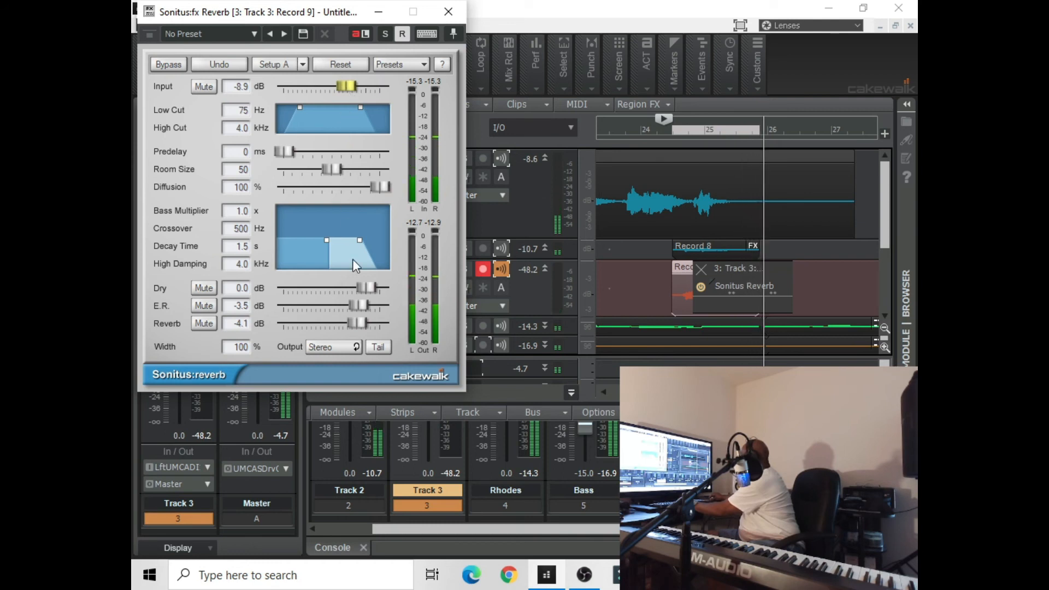
key(space)
drag(357, 318, 361, 318)
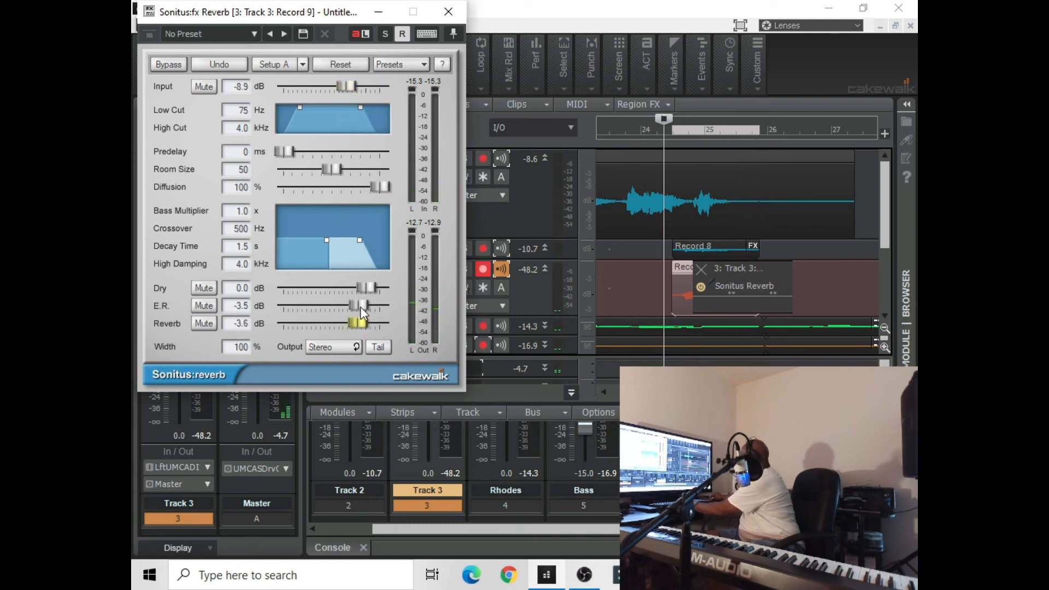
key(space)
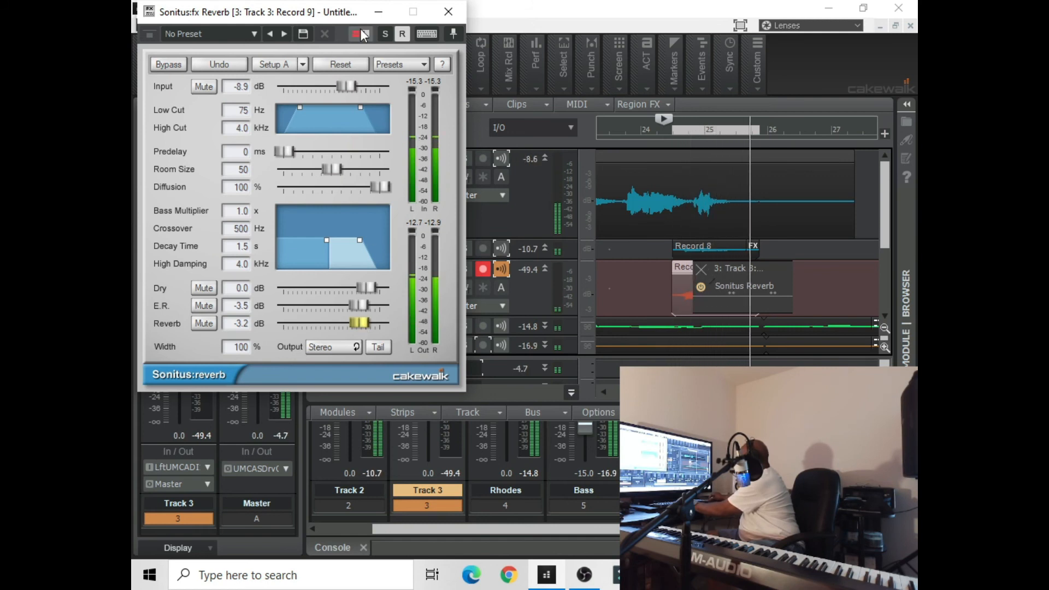
Stop playback, put away the Record 9 reverb, and open the Sonitus Reverb settings of Track 2's Record 8 clip
key(space)
click(377, 16)
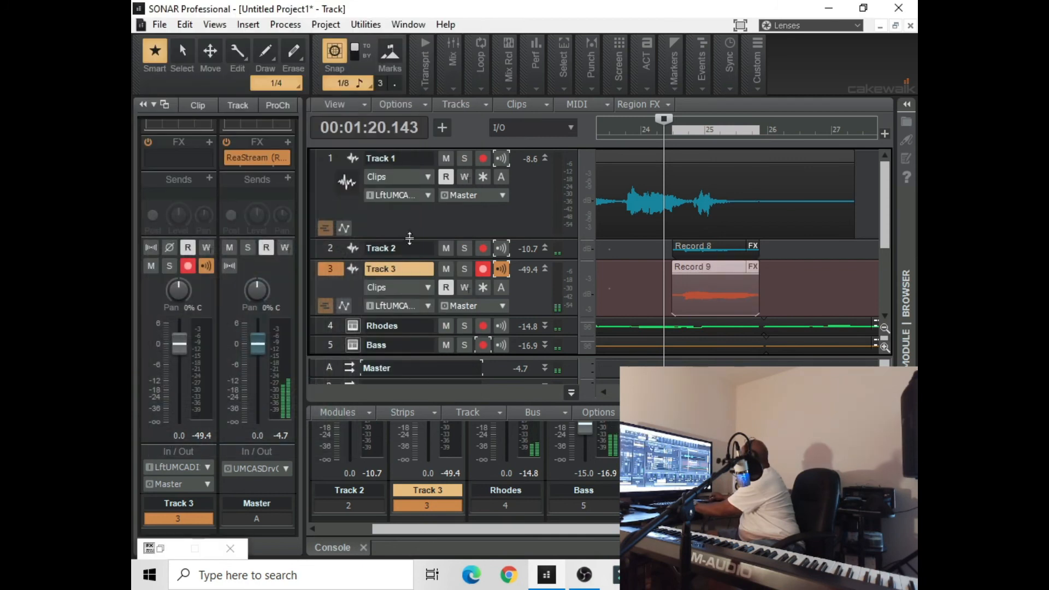
click(679, 249)
right_click(679, 251)
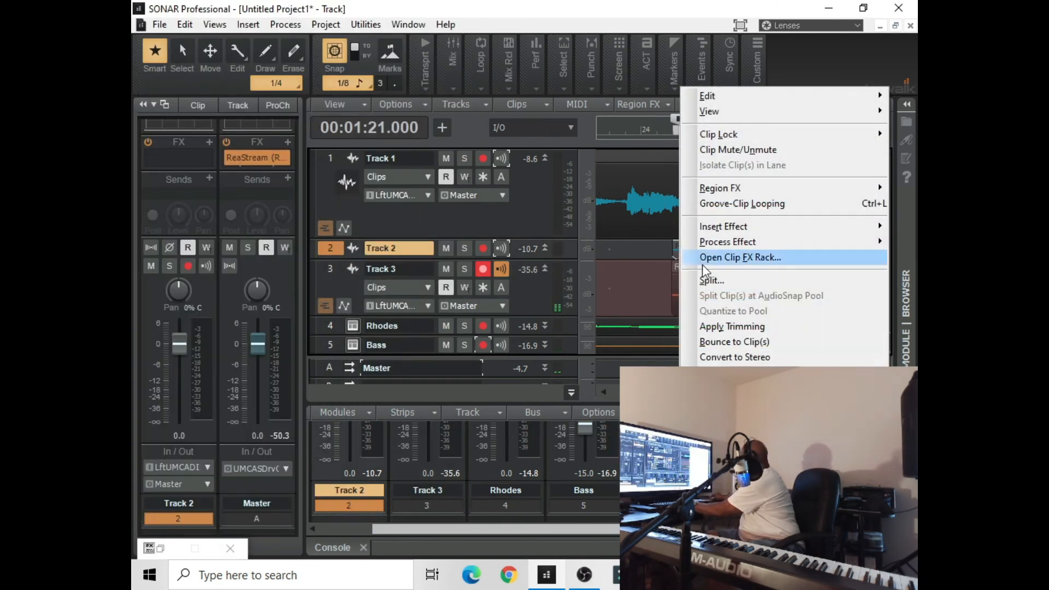
click(711, 257)
double_click(716, 264)
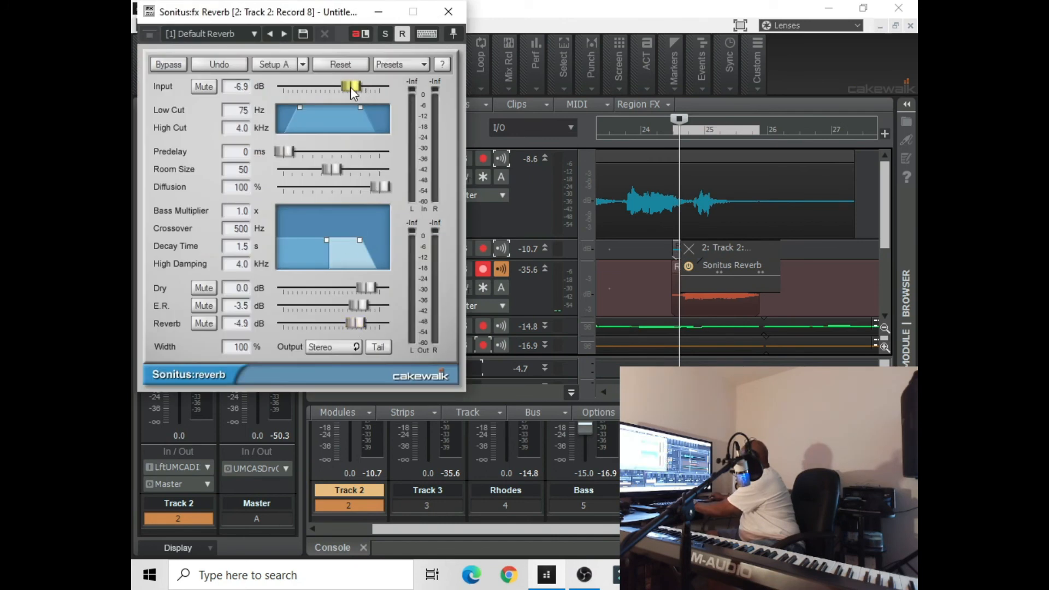
Set the Record 8 reverb's Reverb level to -2.0 dB while auditioning from 00:01:18.857, and put its window away
drag(677, 120, 640, 127)
key(space)
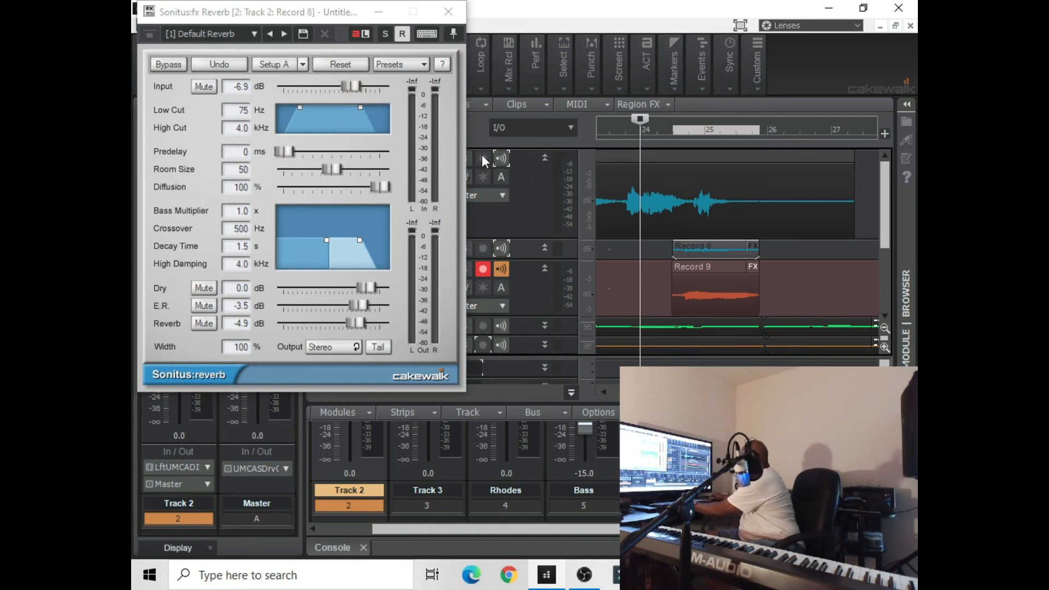
click(357, 323)
drag(358, 323, 364, 324)
key(space)
key(space)
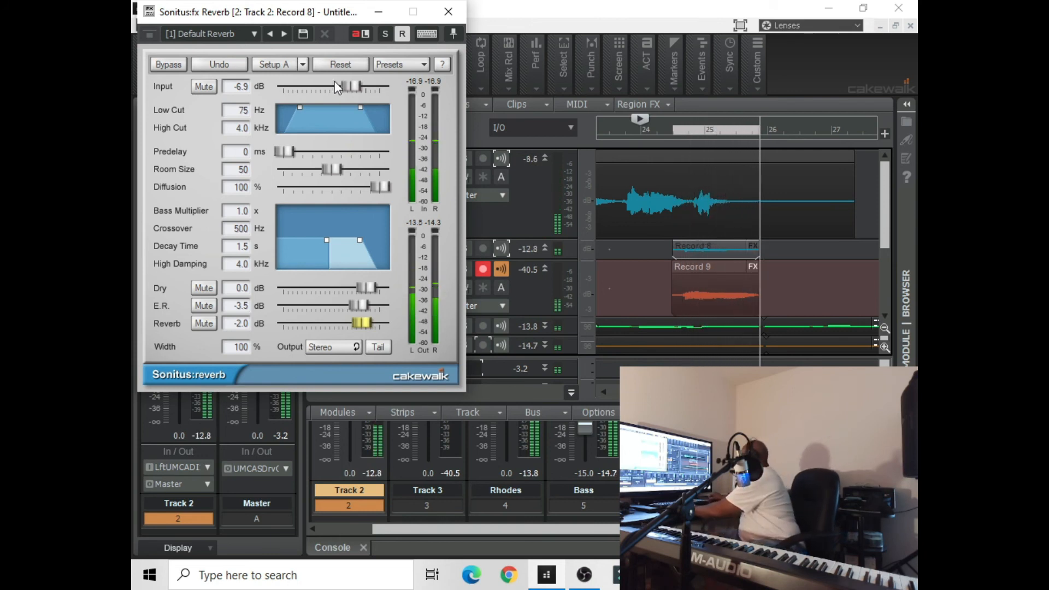
key(space)
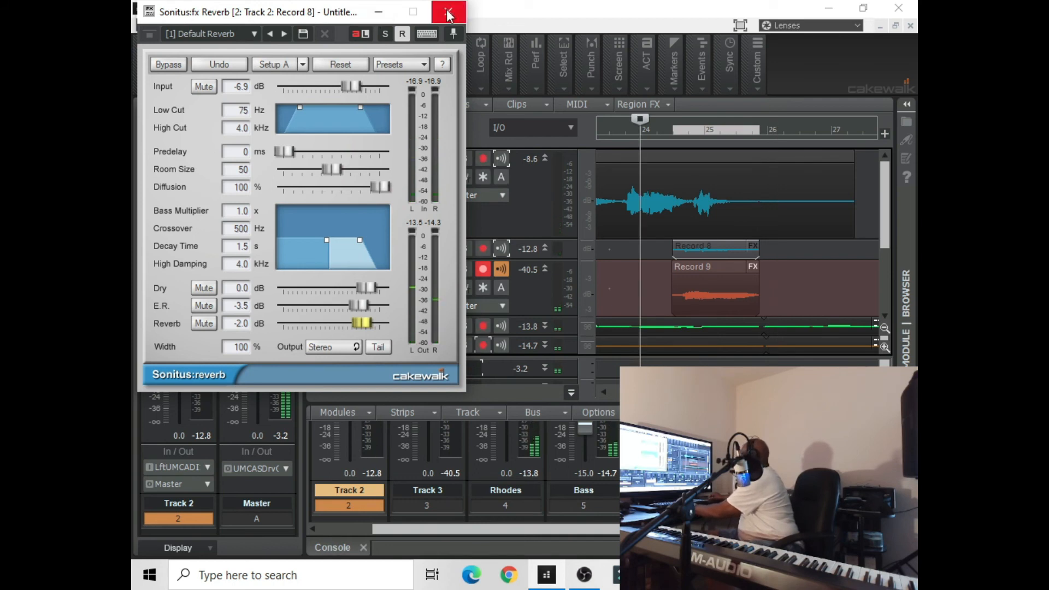
click(377, 14)
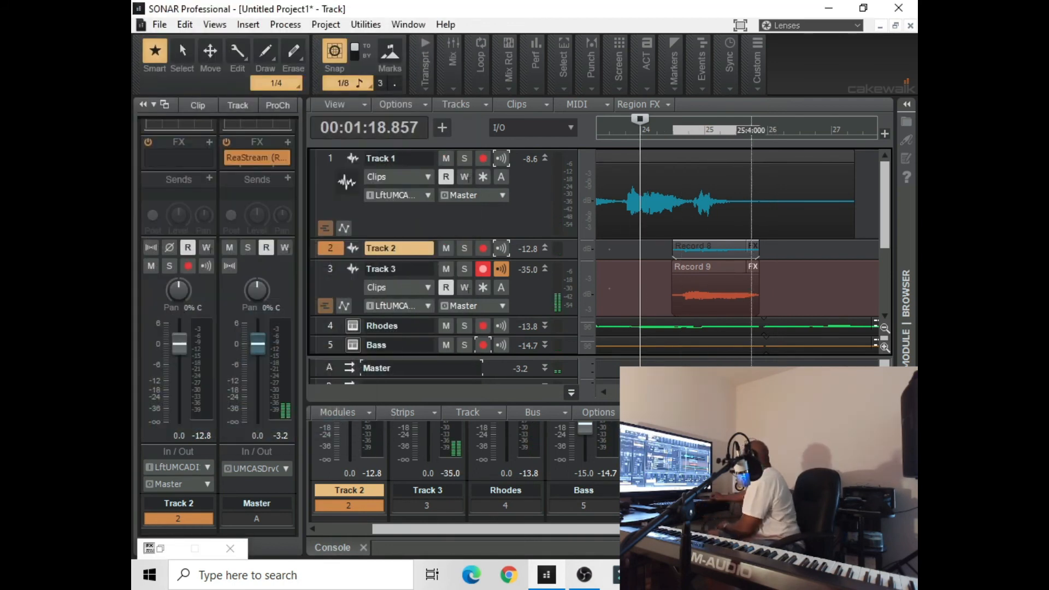
Return the view to the start of the project and shrink Tracks 1 and 3 to single-row height
drag(659, 393, 609, 414)
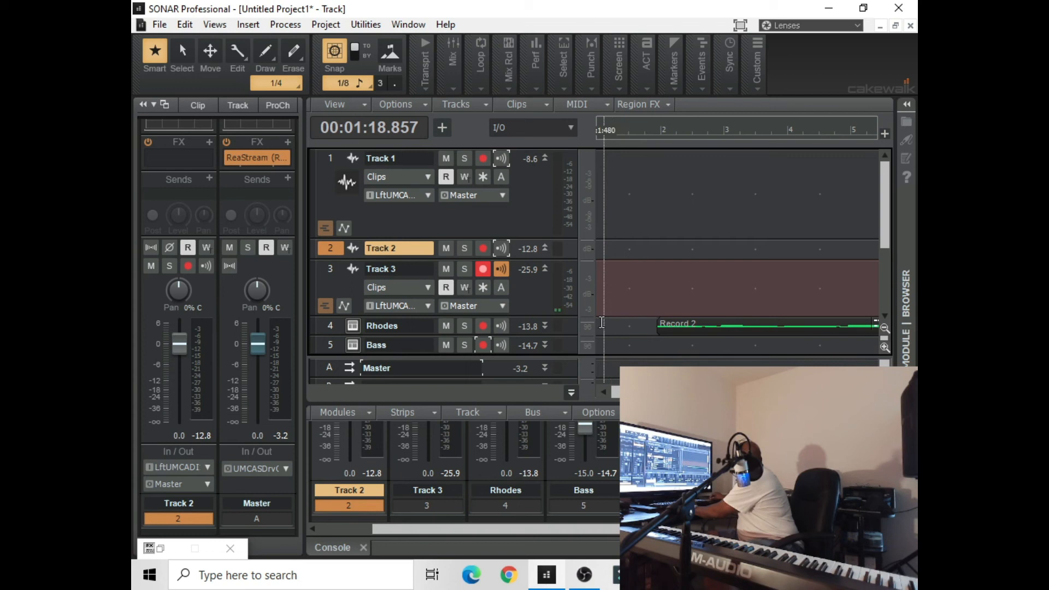
drag(573, 317, 577, 281)
drag(573, 236, 578, 169)
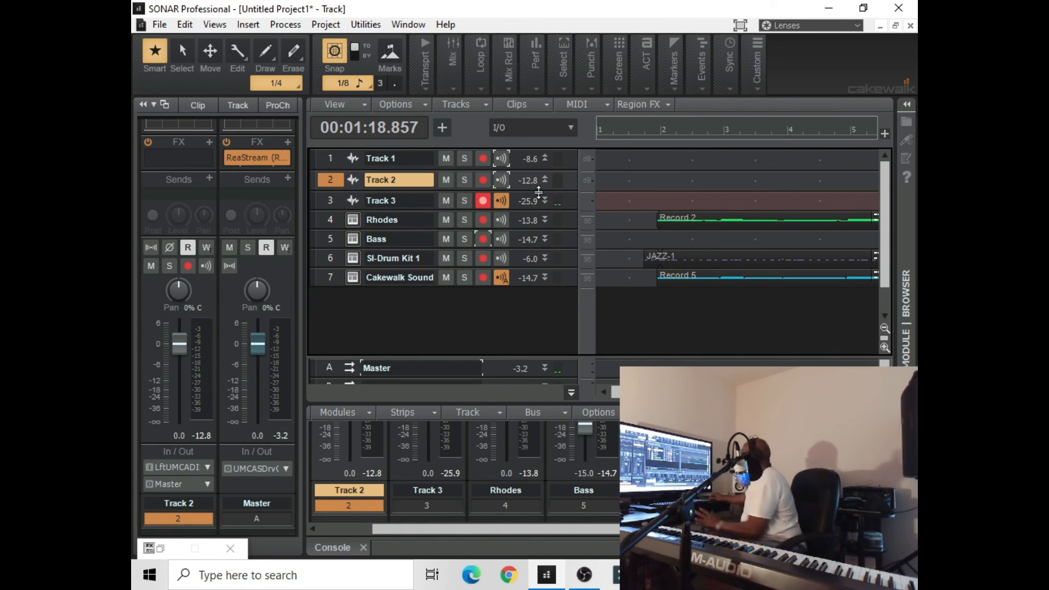
Turn input echo on for Track 1 and off for Track 3, and make Rhodes the active track
click(500, 277)
click(501, 158)
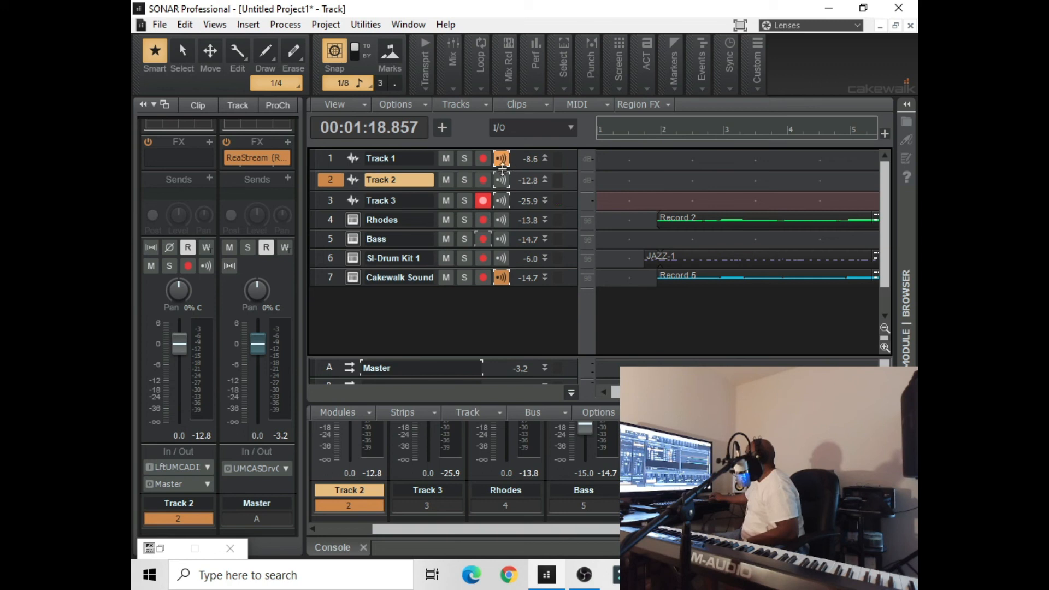
click(500, 278)
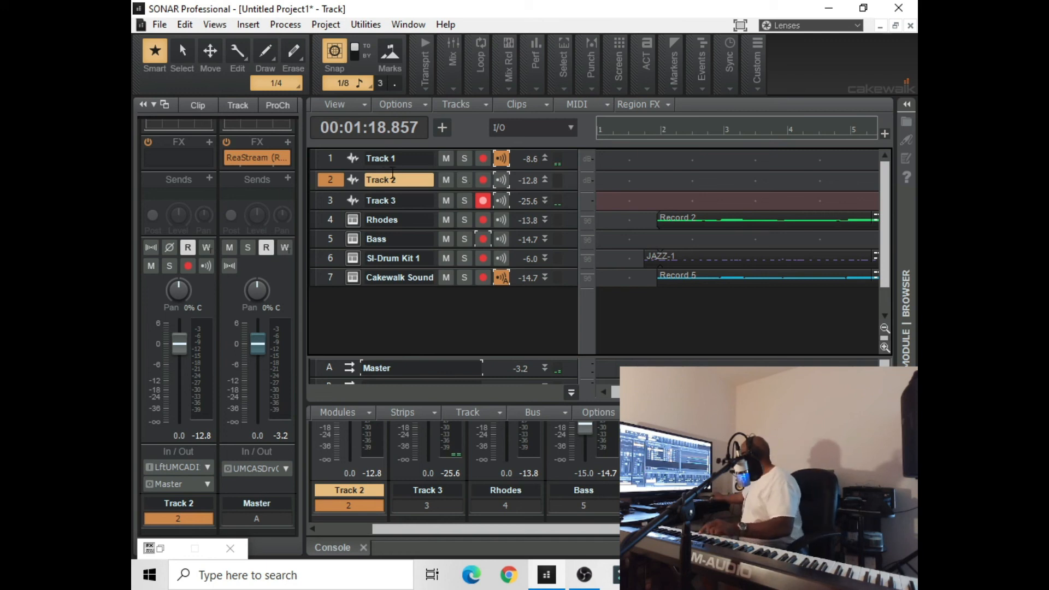
click(330, 221)
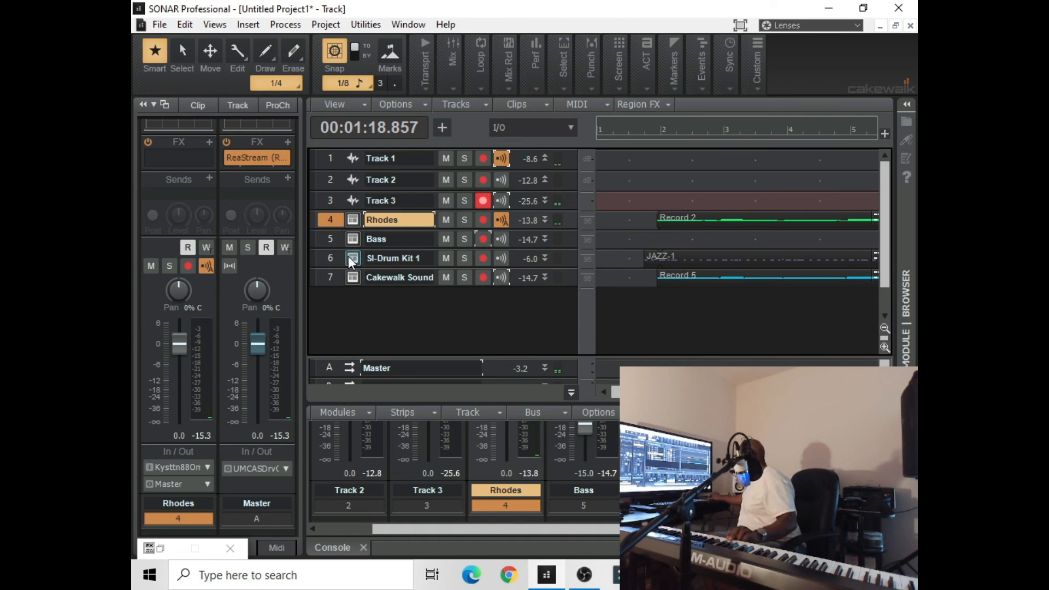
Insert another Cakewalk Sound Center soft synth as a simple instrument track and look over its program browser
click(248, 24)
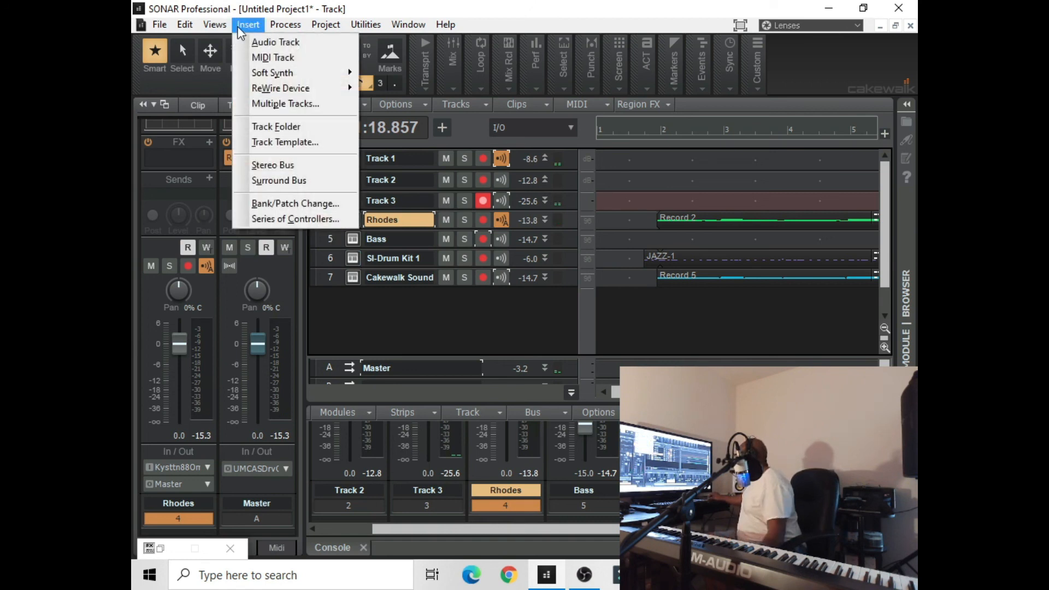
mouse_move(273, 80)
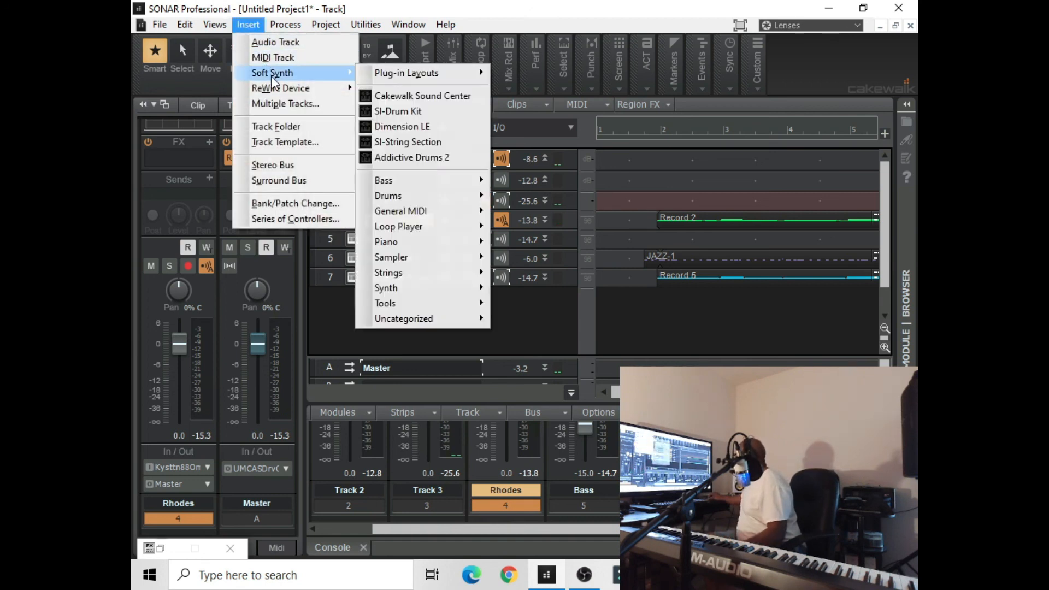
click(401, 97)
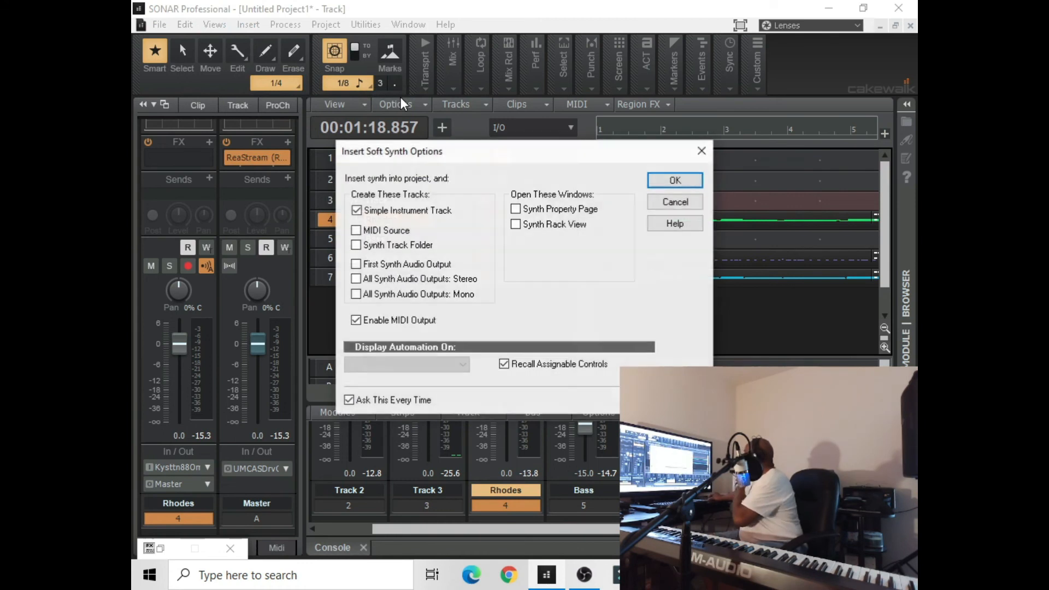
click(661, 184)
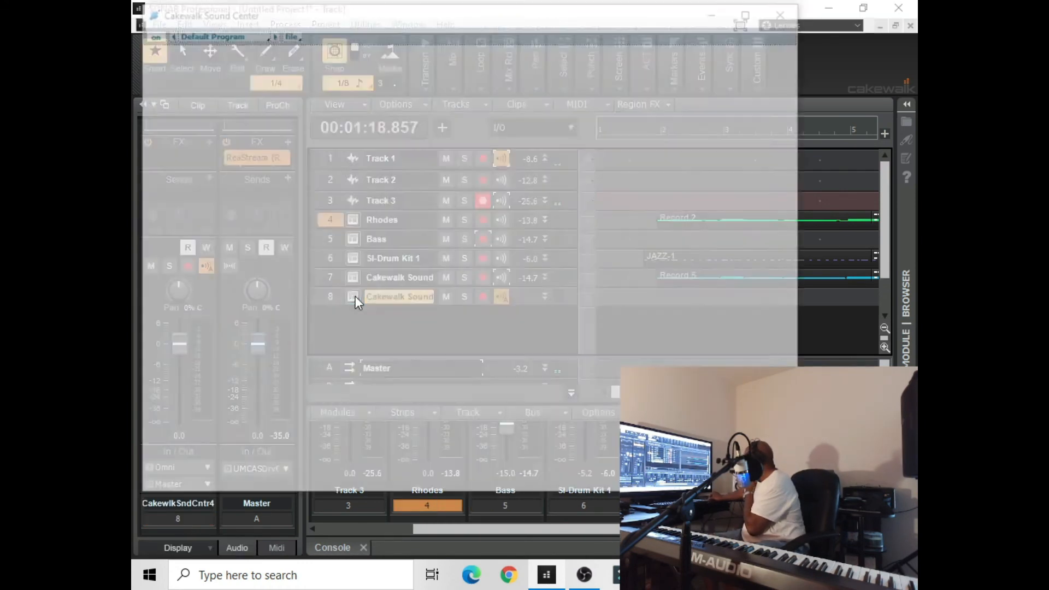
click(354, 296)
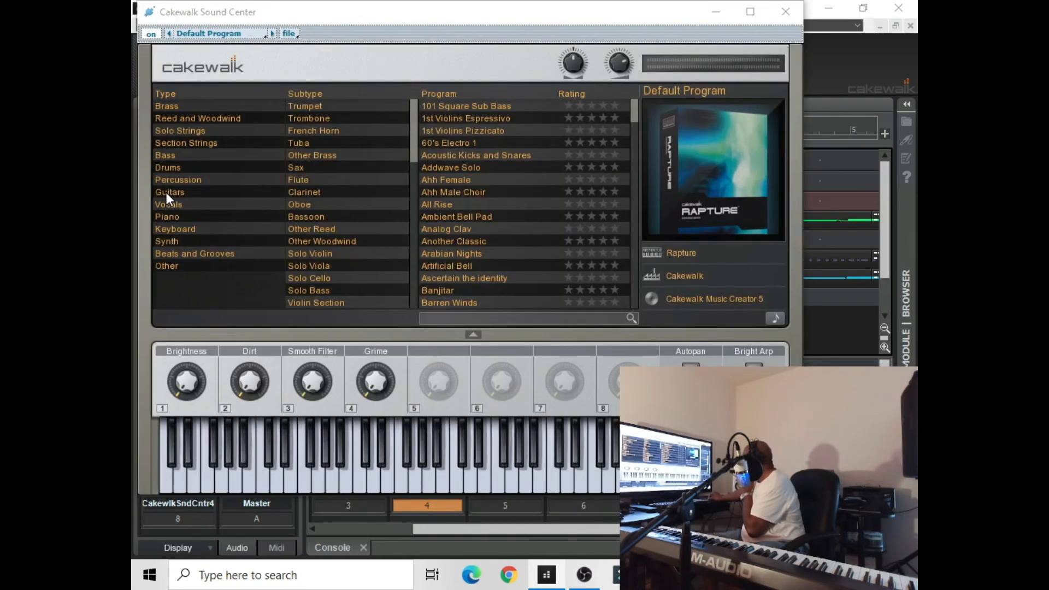
click(714, 15)
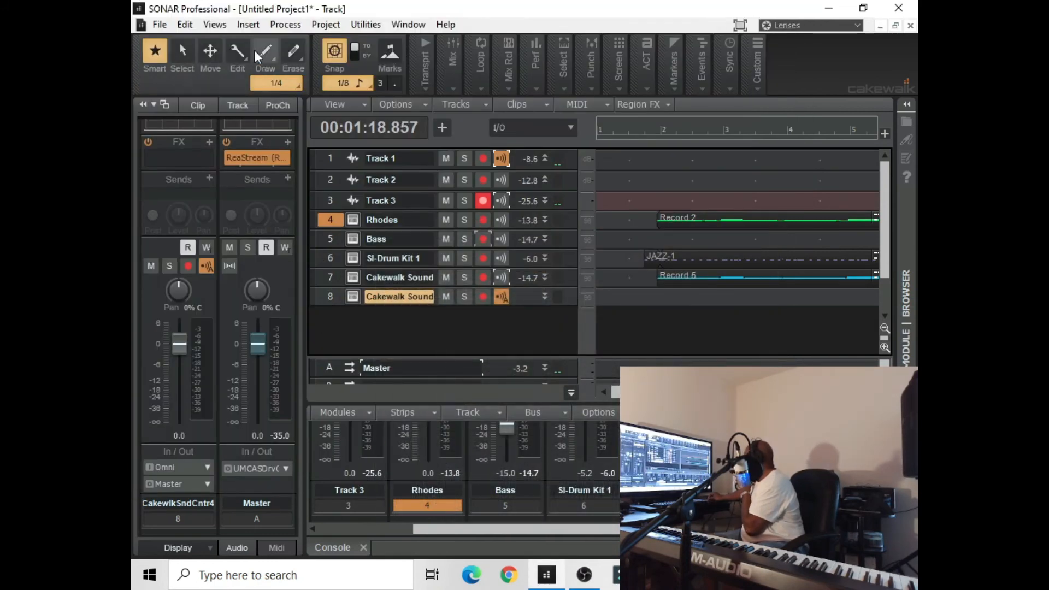
Insert the Dimension LE soft synth as a simple instrument track and open its interface
click(249, 26)
mouse_move(298, 76)
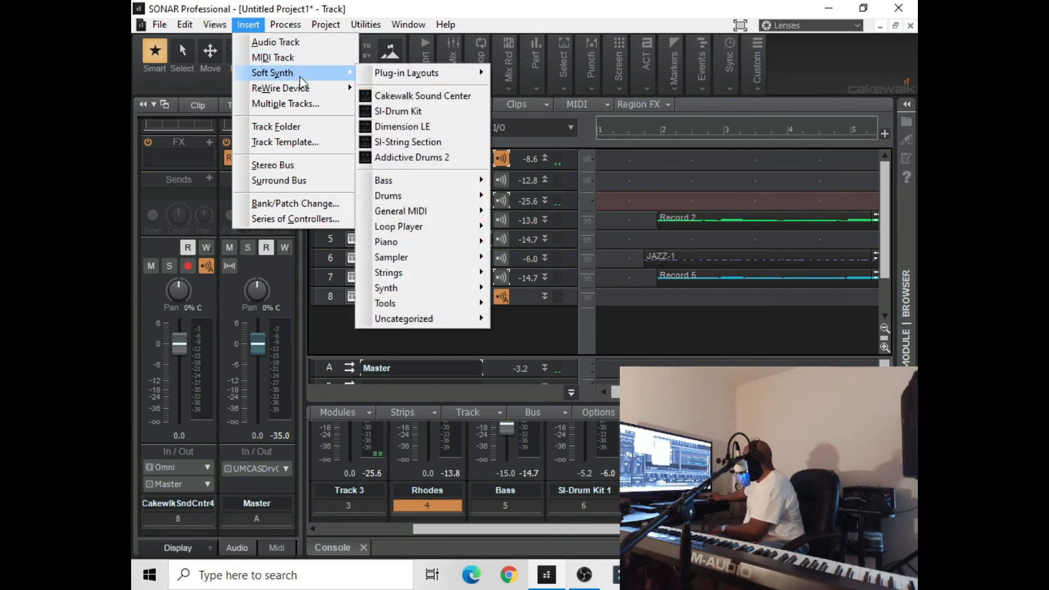
mouse_move(457, 322)
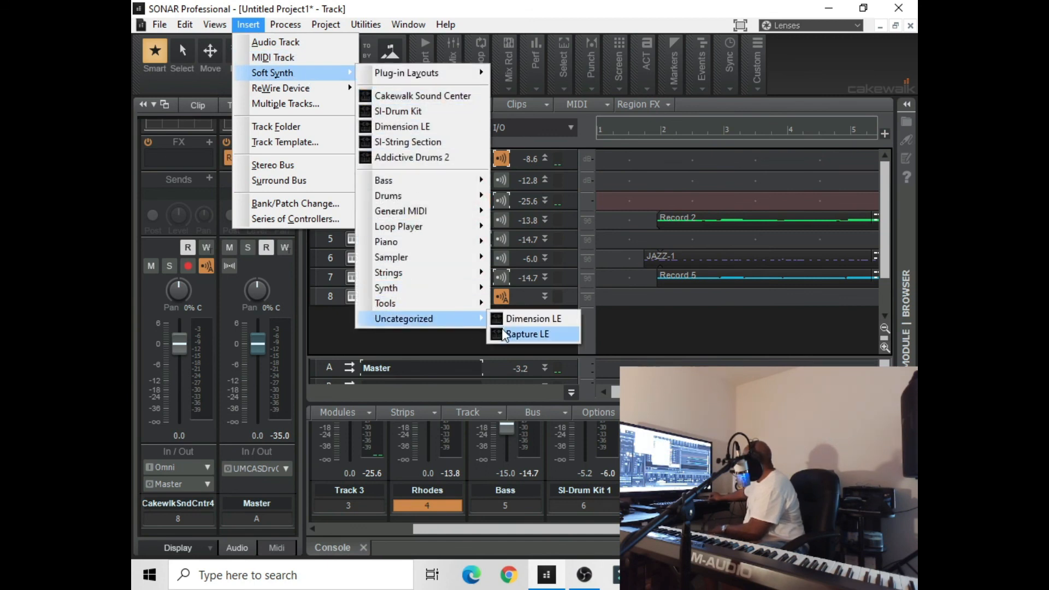
click(533, 319)
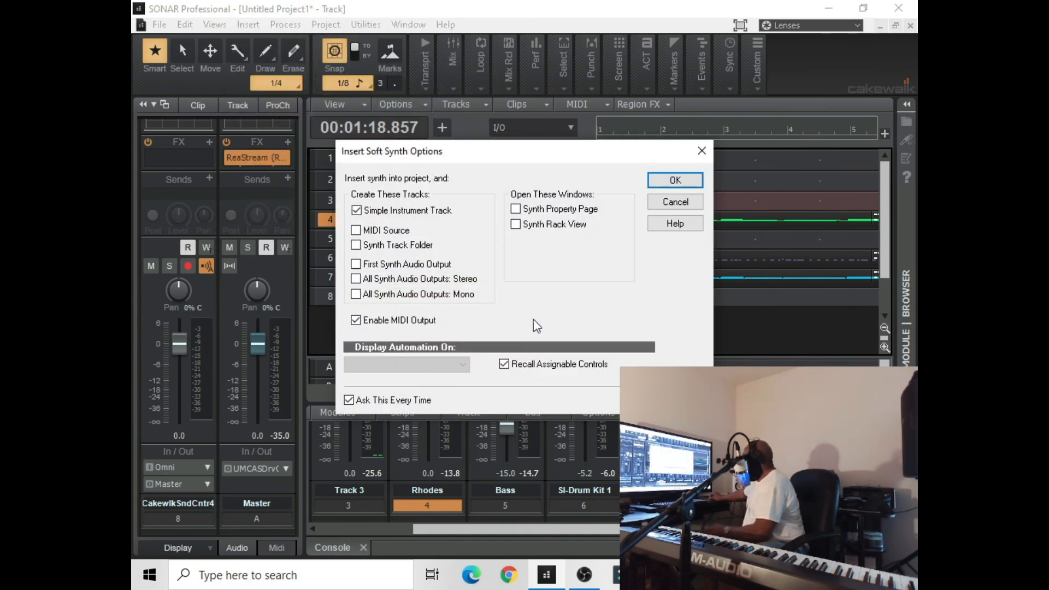
click(665, 185)
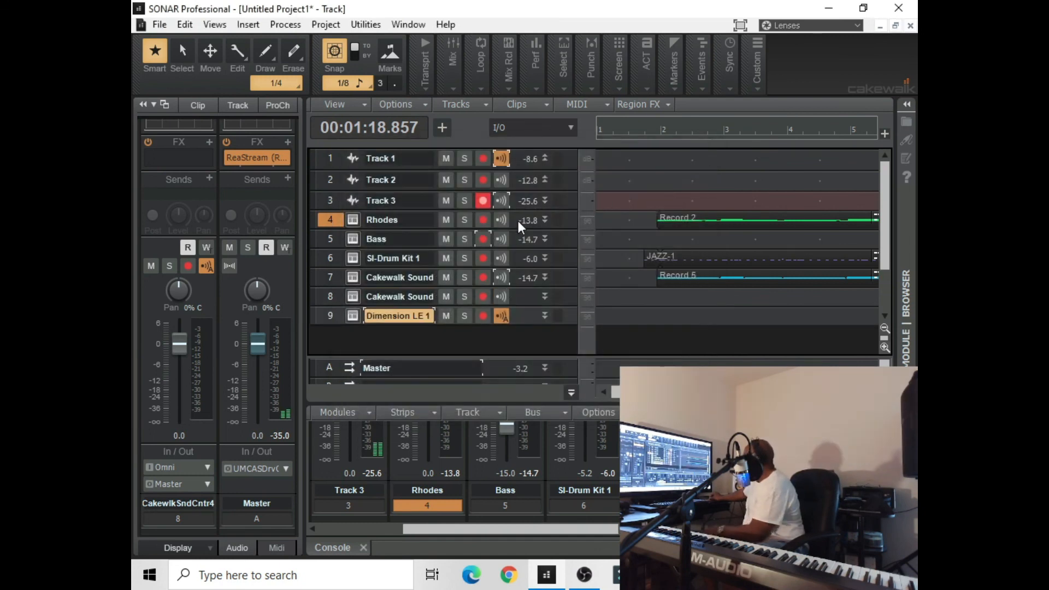
click(354, 316)
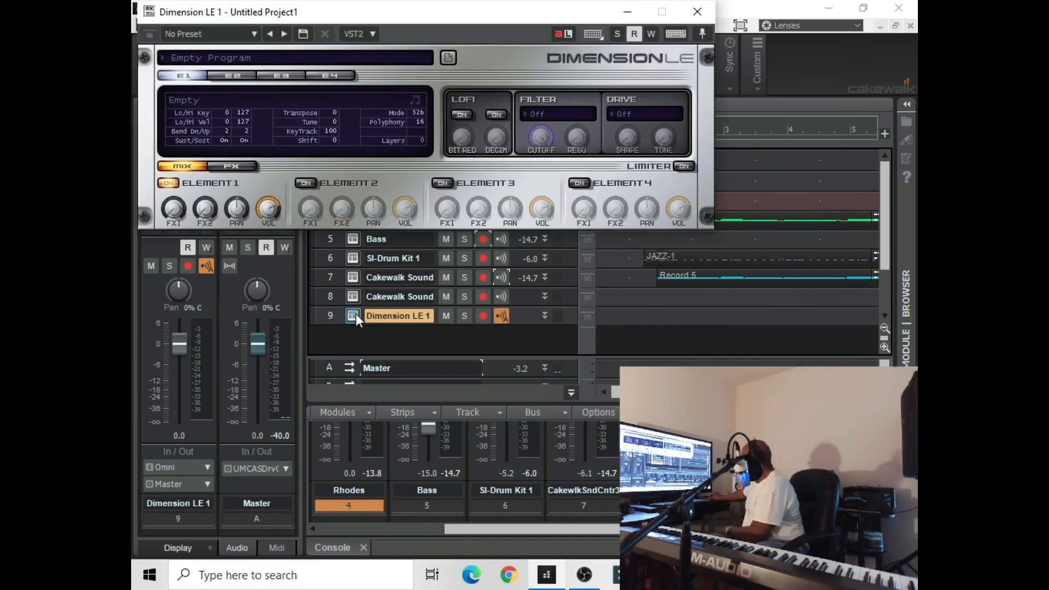
Load the Soft Horn program from the 02 - Pads category in Dimension LE and put the synth window away
click(259, 59)
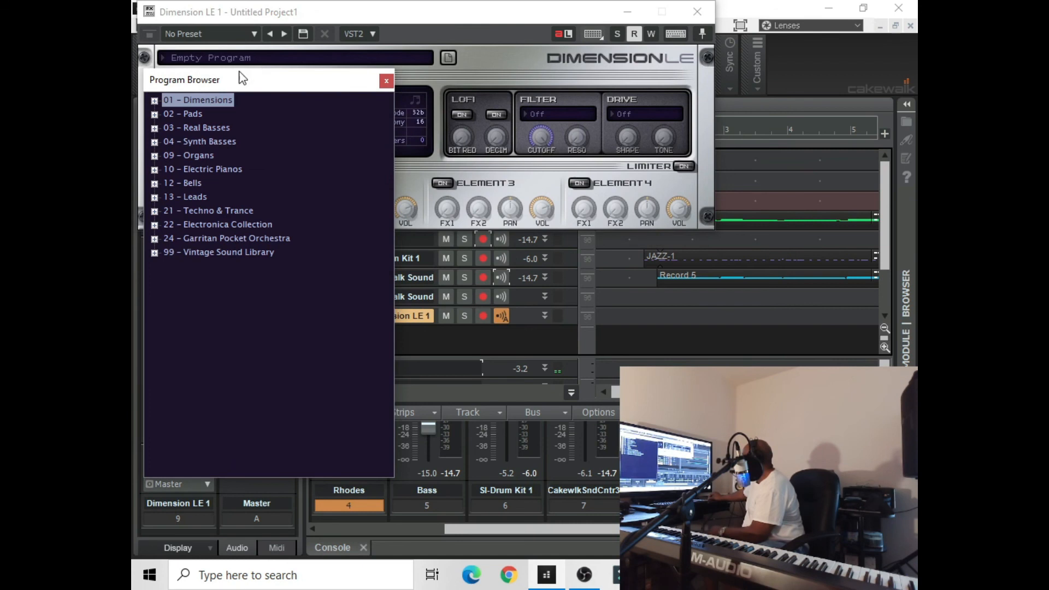
click(154, 114)
scroll(201, 207, down, 10)
scroll(212, 236, down, 4)
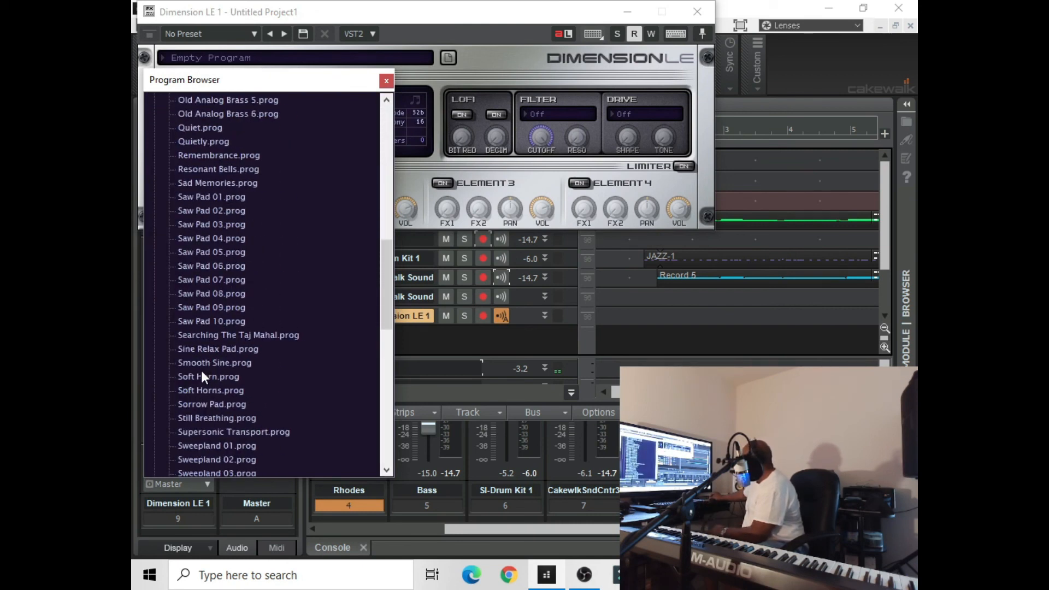
click(201, 370)
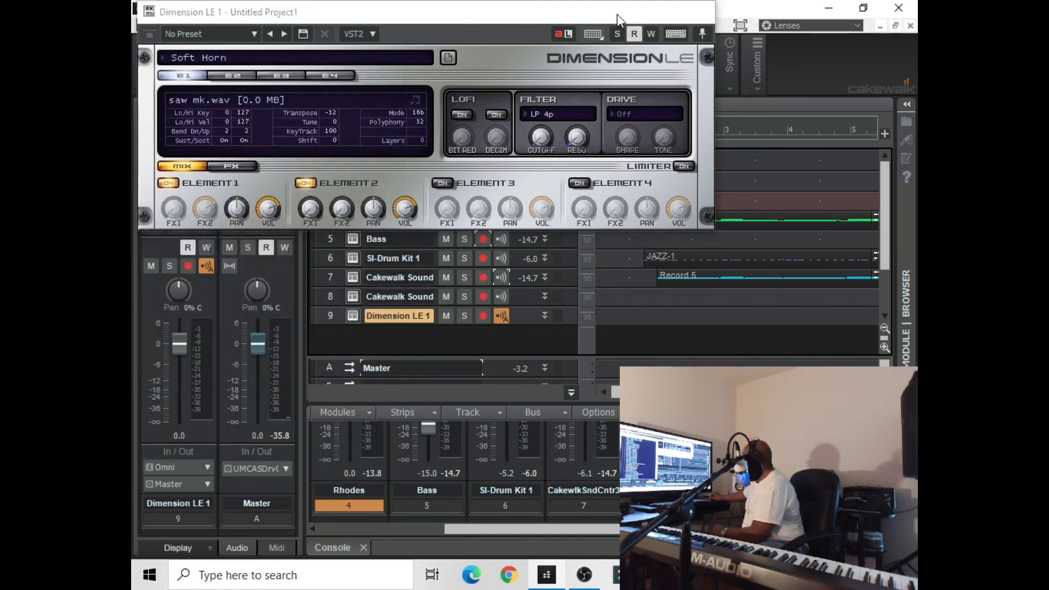
click(625, 12)
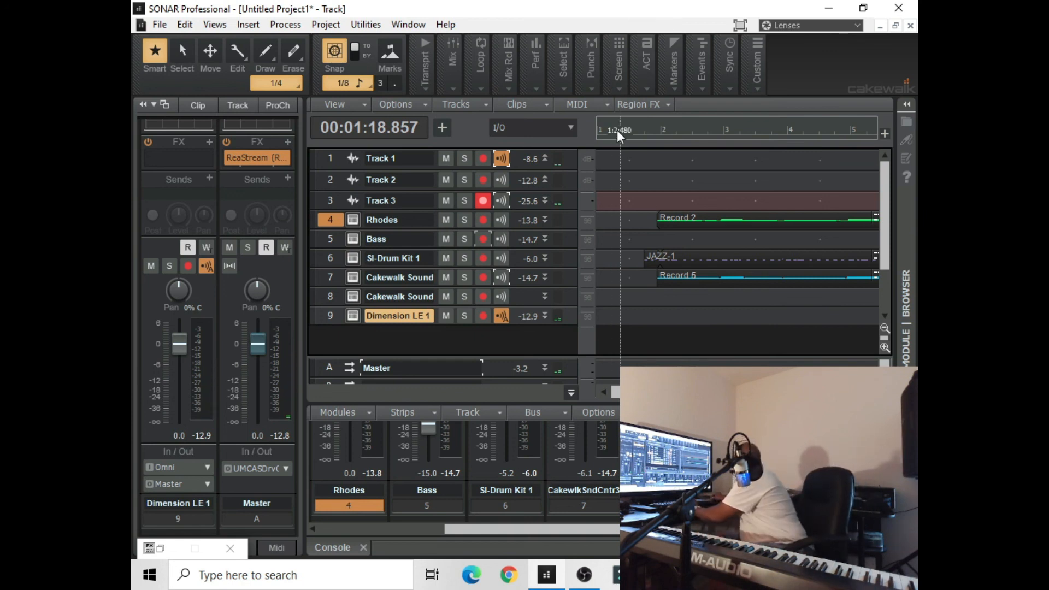
Audition the song from 00:00:01.286, disarm Track 3, and arm the Dimension LE 1 track for recording
key(space)
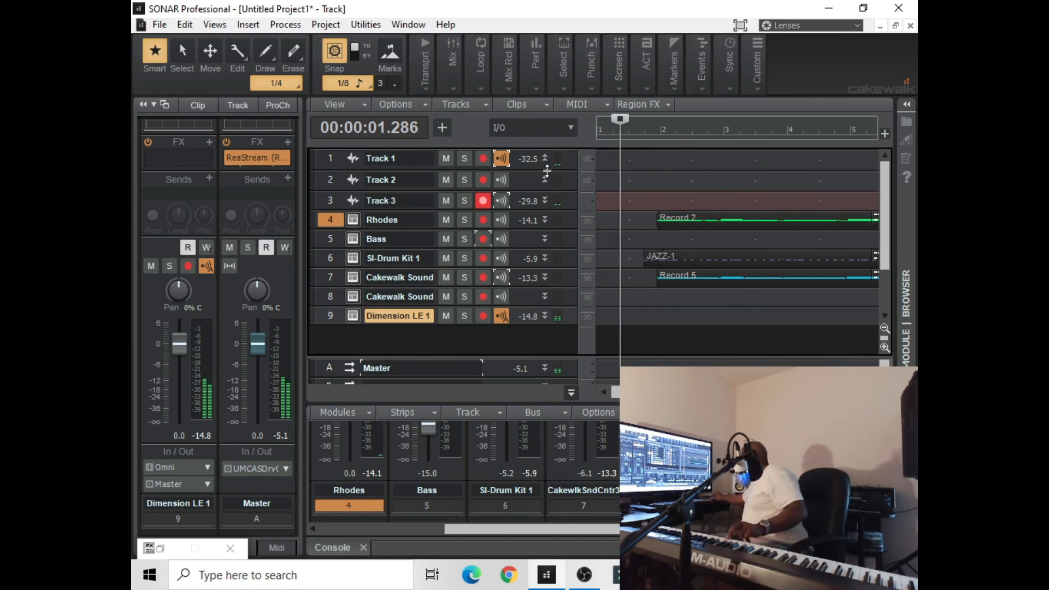
click(483, 204)
click(482, 315)
Record a Soft Horn take on Dimension LE 1 from 00:00:01.286 to about 00:00:33.179 and play it back
mouse_move(421, 74)
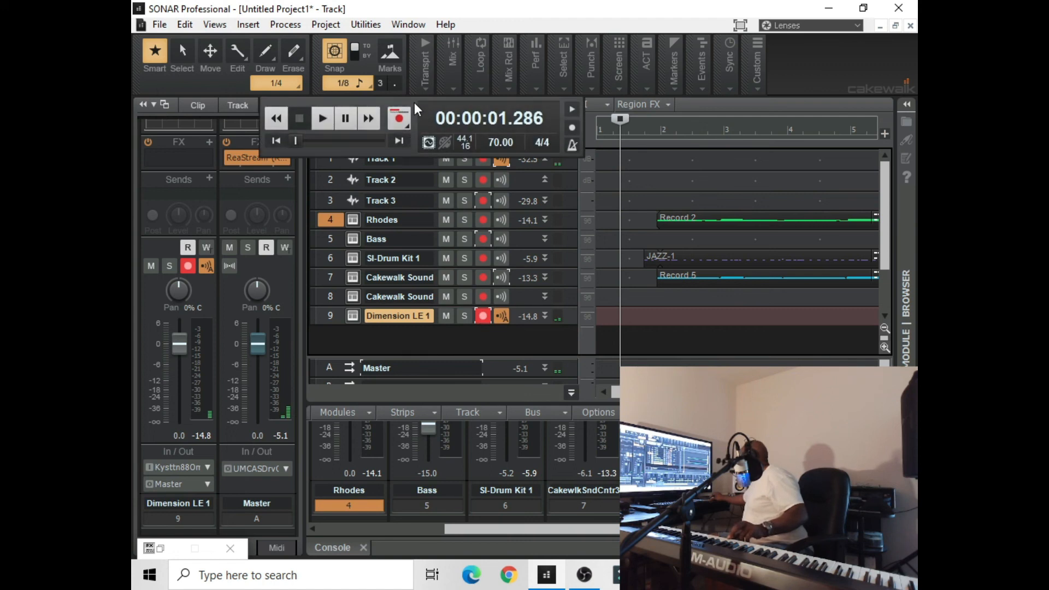
click(403, 120)
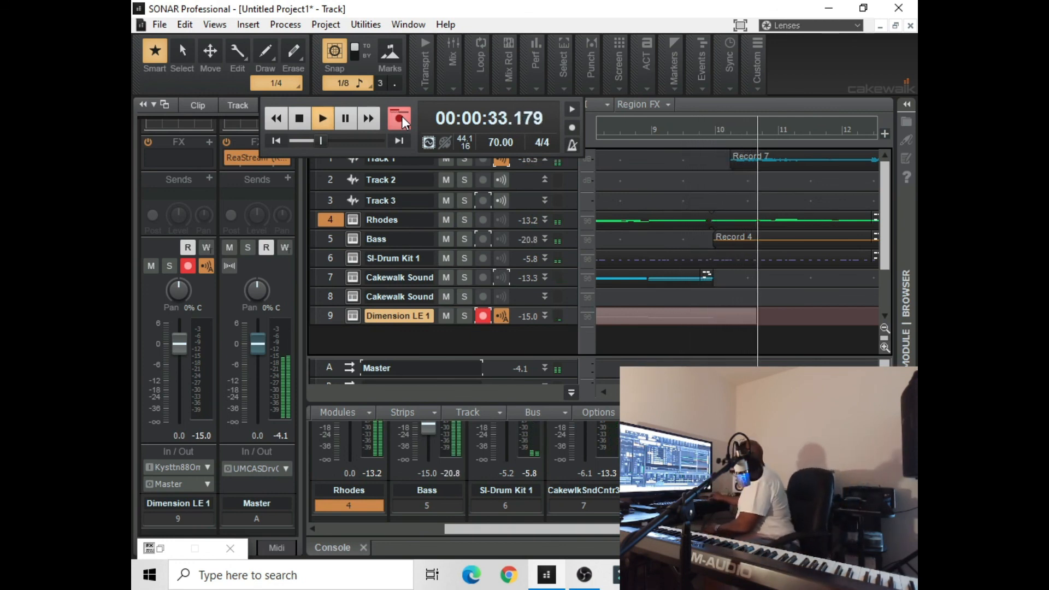
click(301, 118)
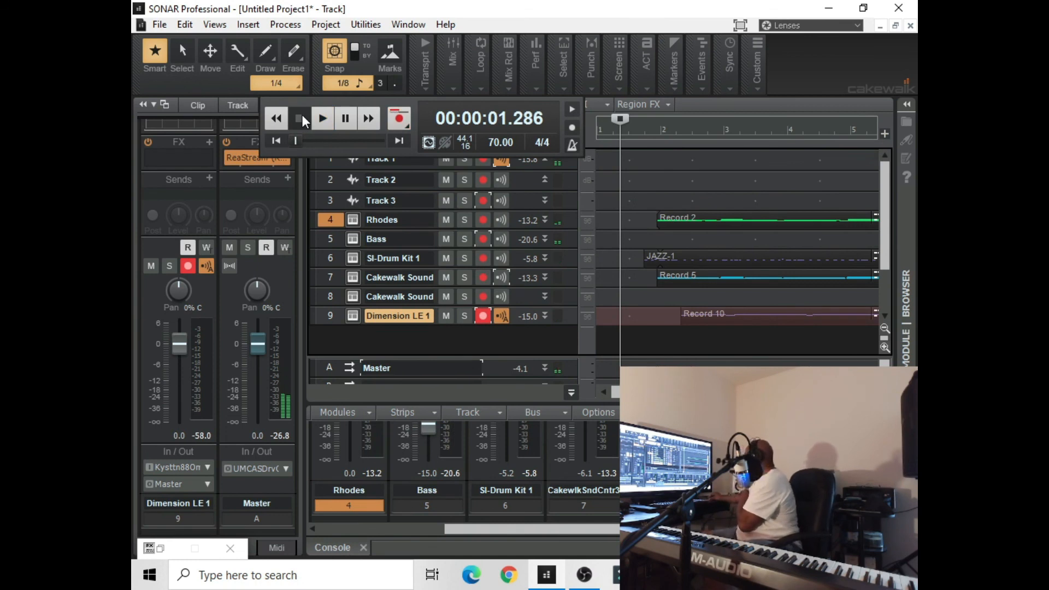
click(321, 120)
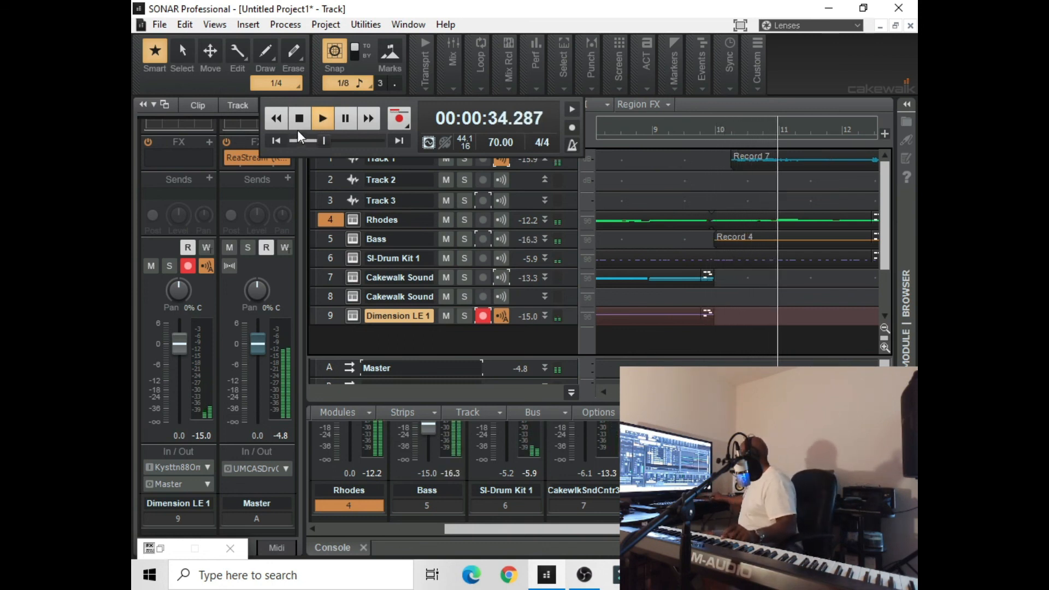
click(301, 124)
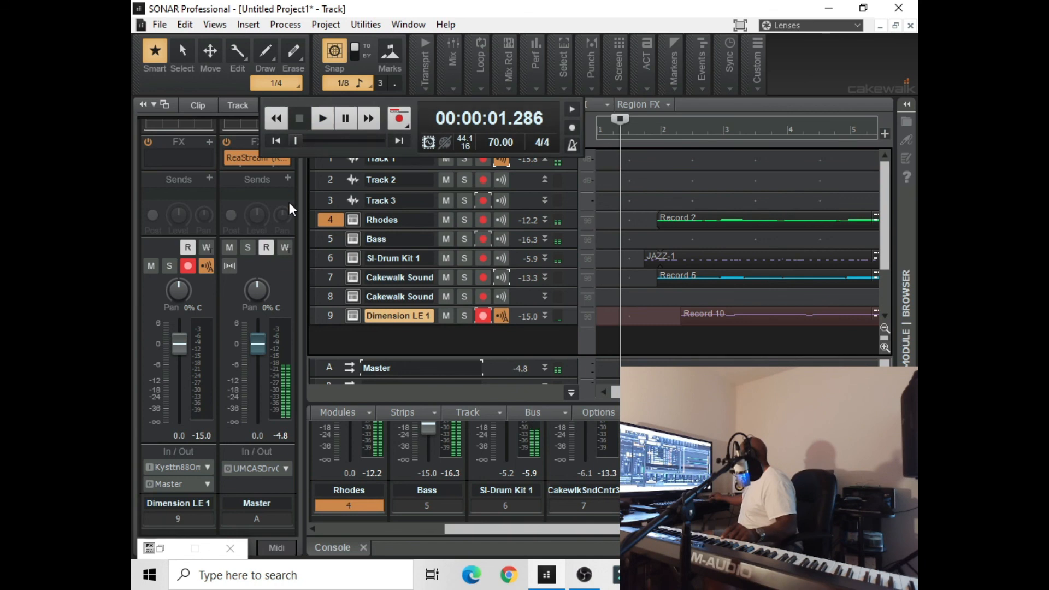
Select the Cakewalk Sound Center instrument on track 8 and open its synth interface
click(329, 276)
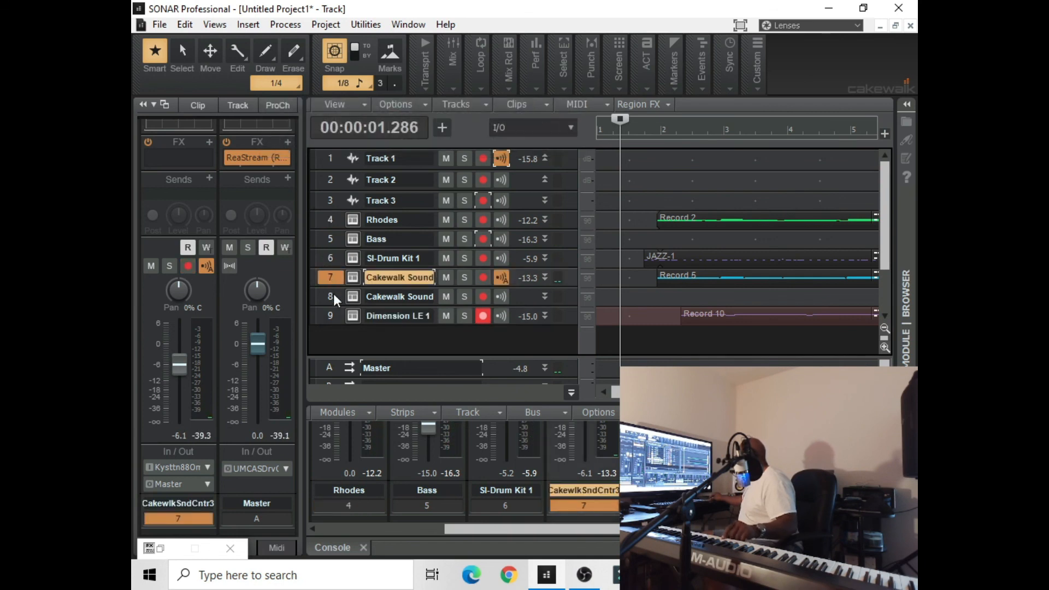
click(334, 293)
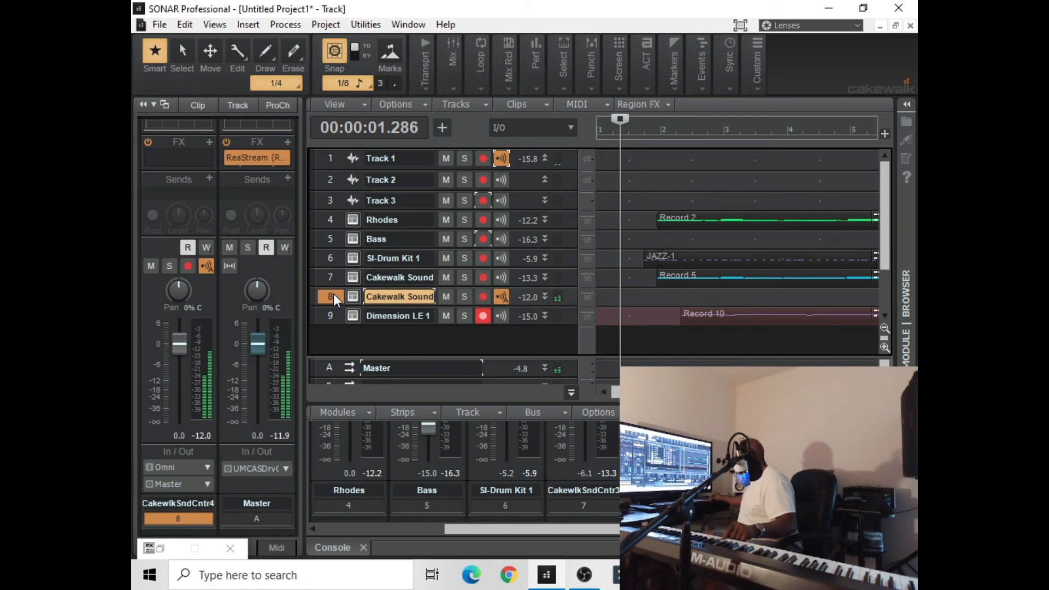
click(350, 297)
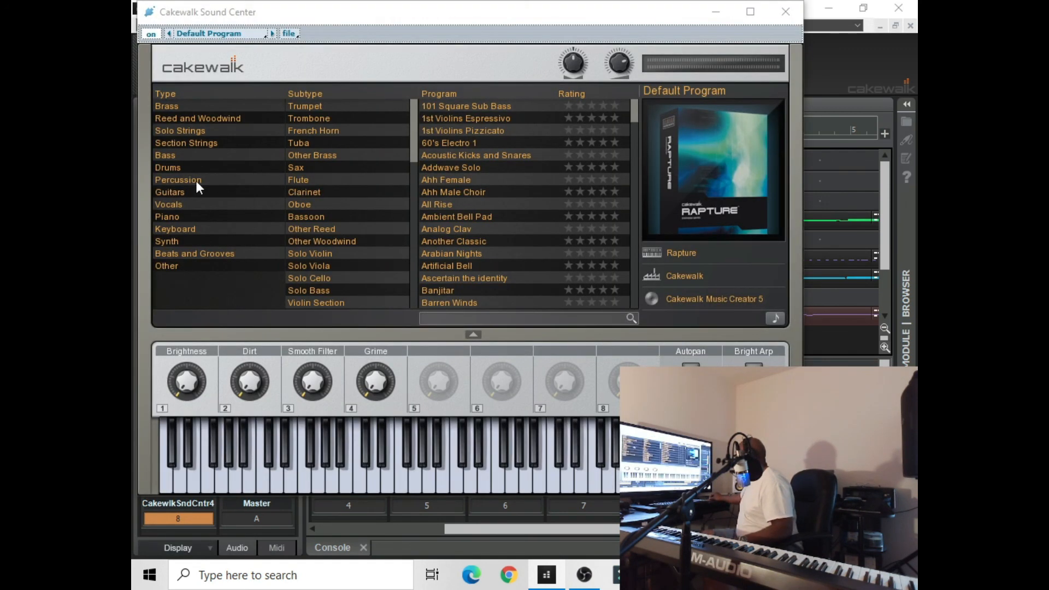
Audition Sitar and Twelve String Guitar, load the Martin Nylon program from Acoustic Guitars under Guitars, and put the synth window away
click(177, 216)
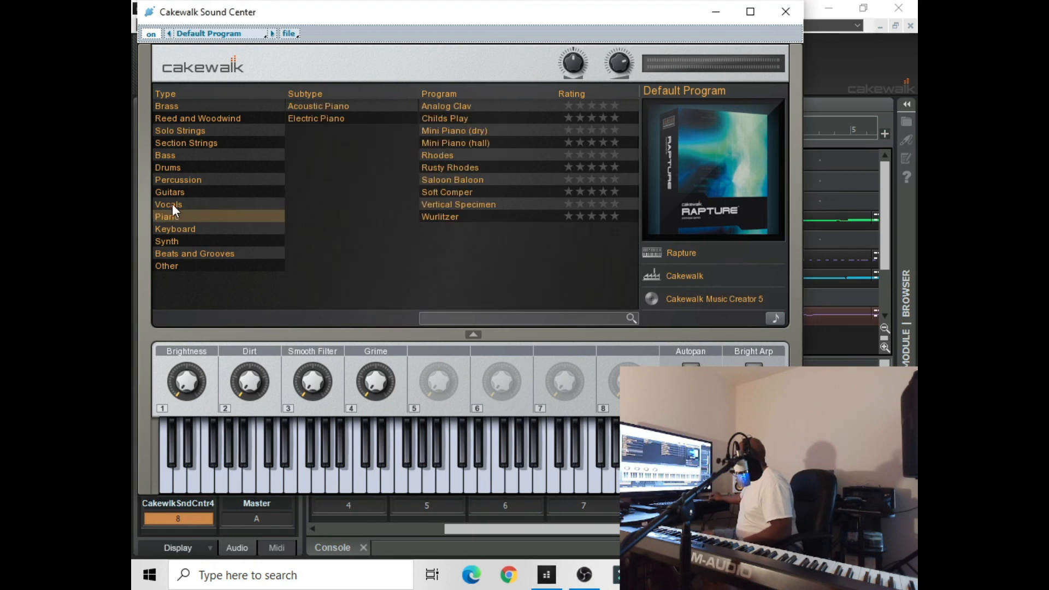
click(175, 241)
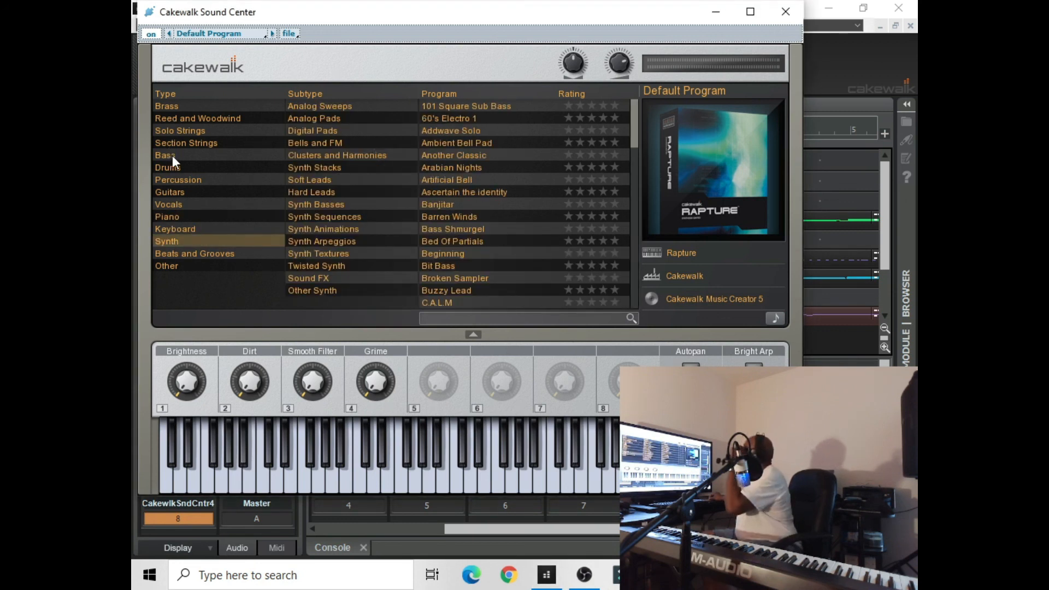
click(176, 190)
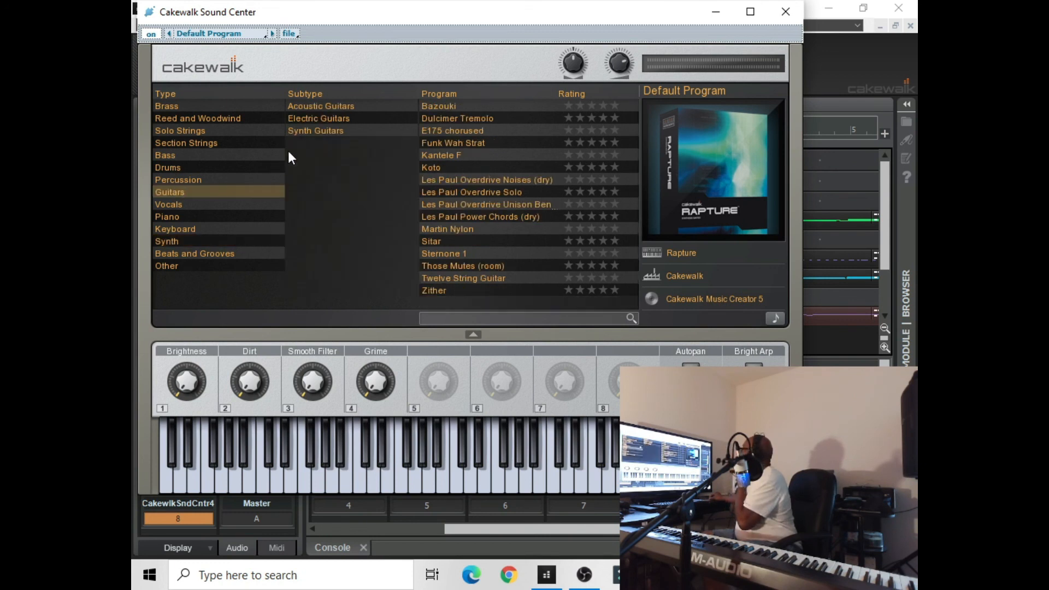
click(309, 132)
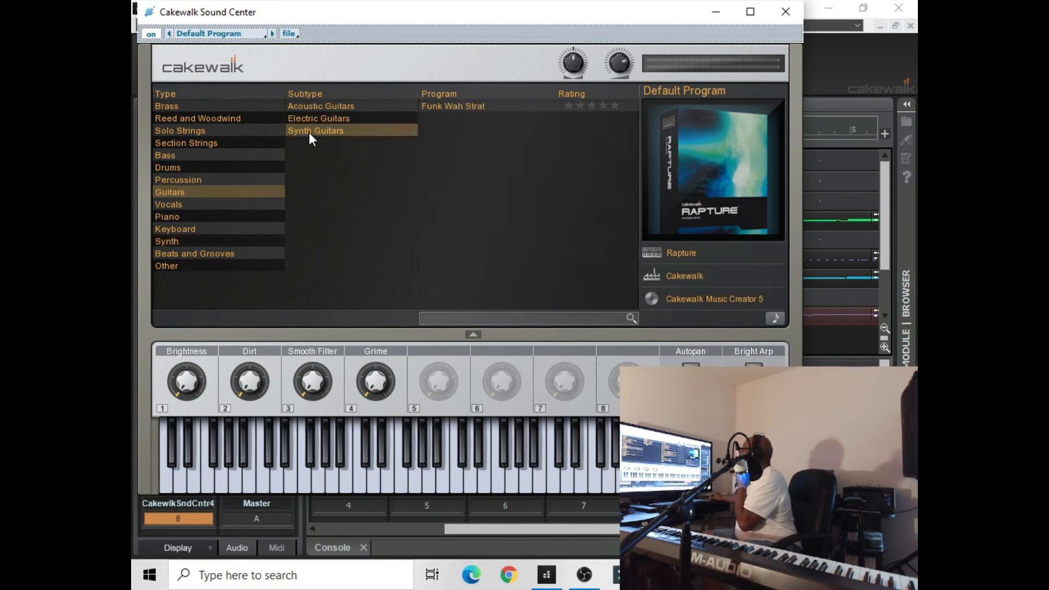
click(330, 107)
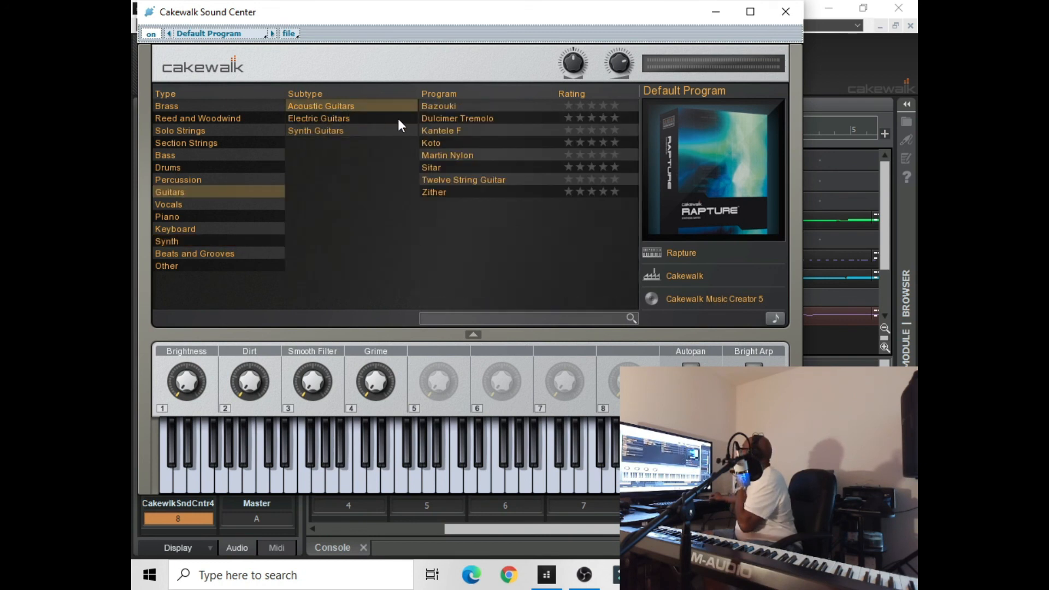
click(437, 168)
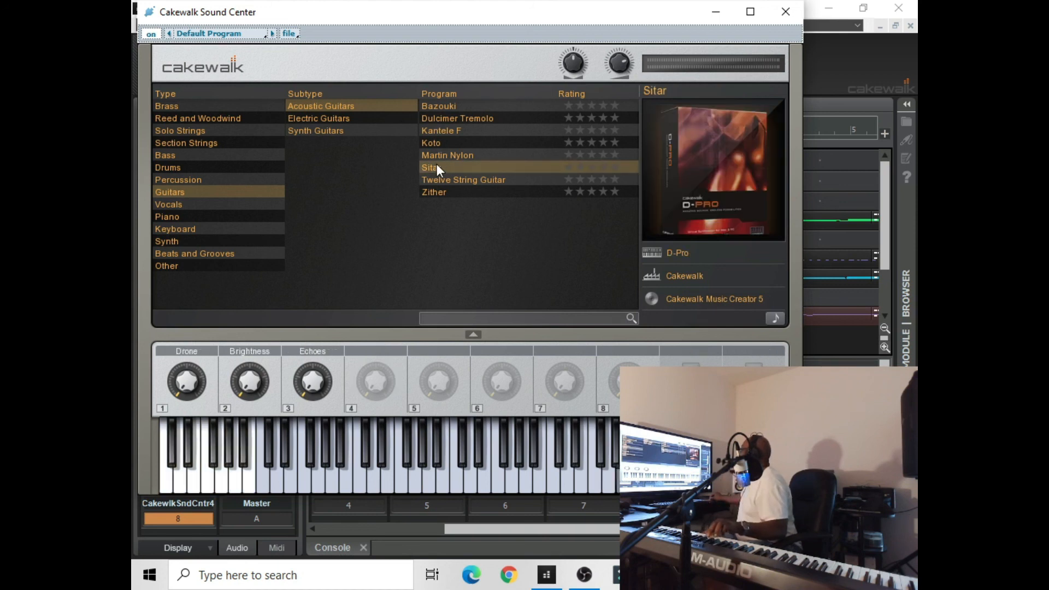
click(441, 180)
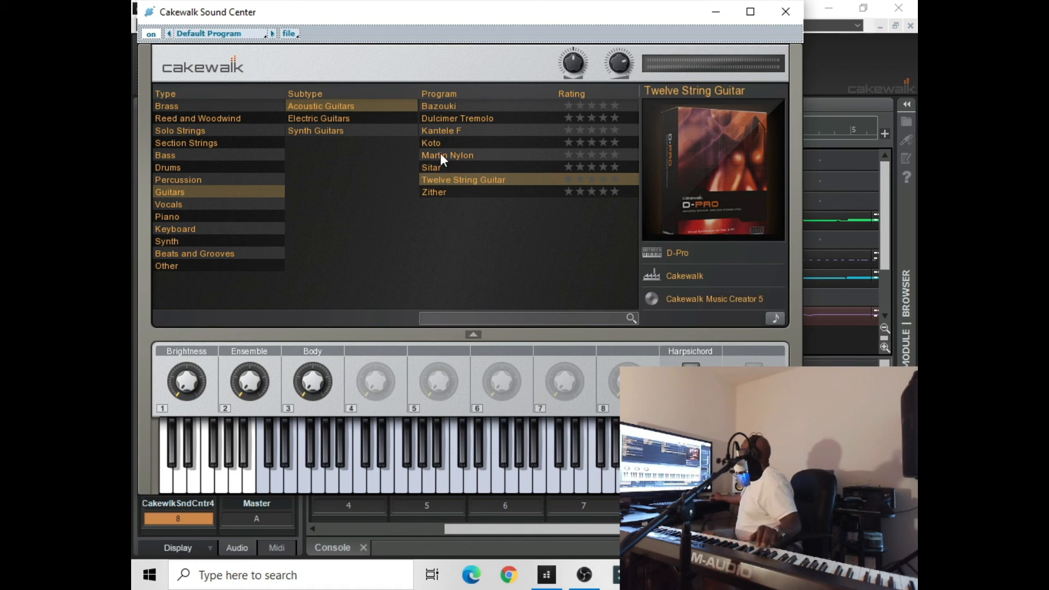
click(441, 155)
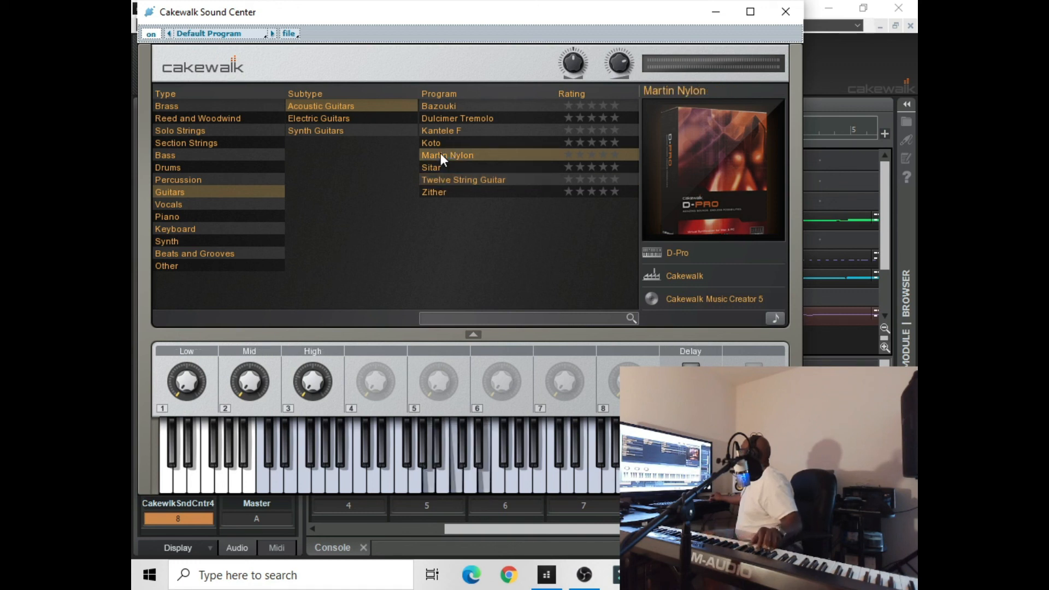
click(716, 13)
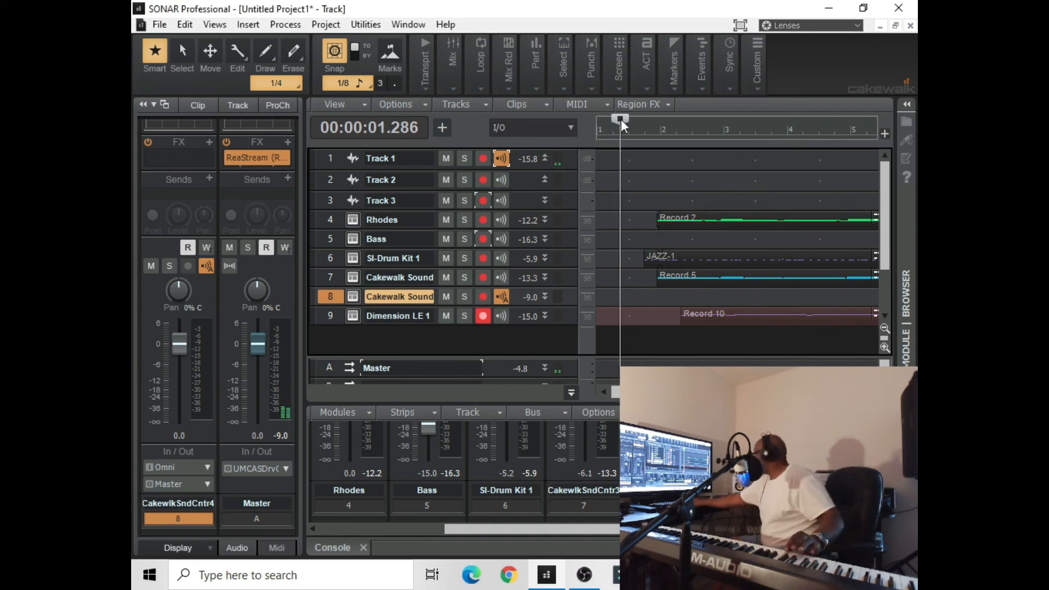
Play the song from 00:00:01.286 along with the nylon guitar and lower track 8's volume to -4.4
key(space)
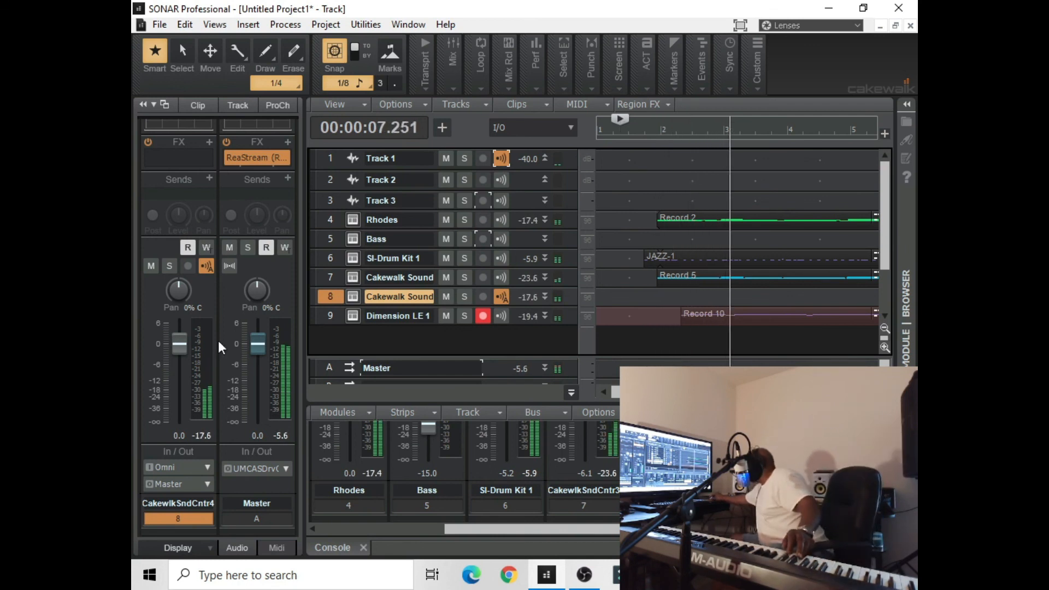
drag(180, 347, 180, 360)
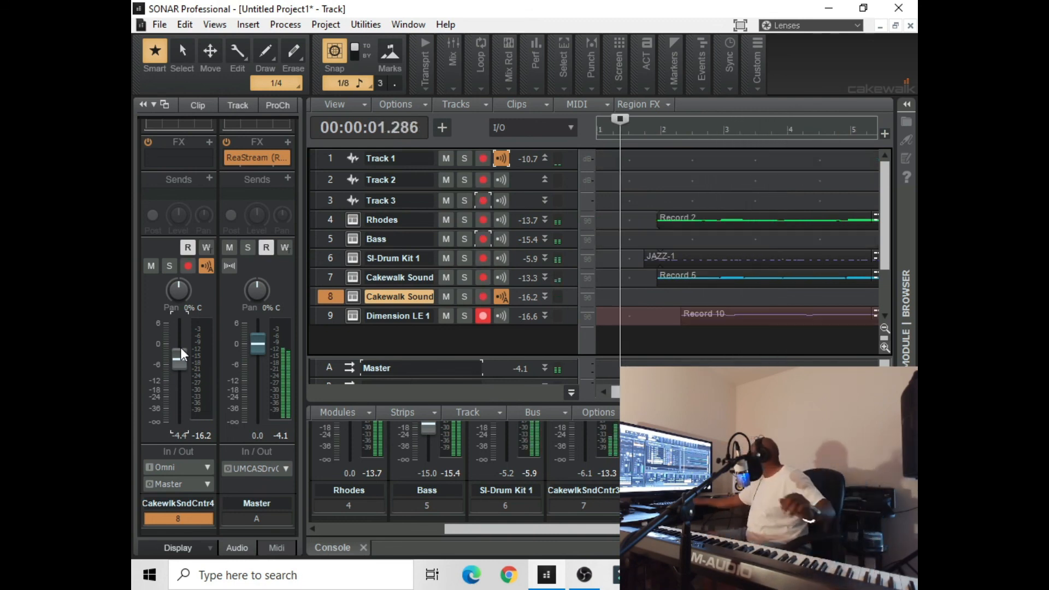
key(space)
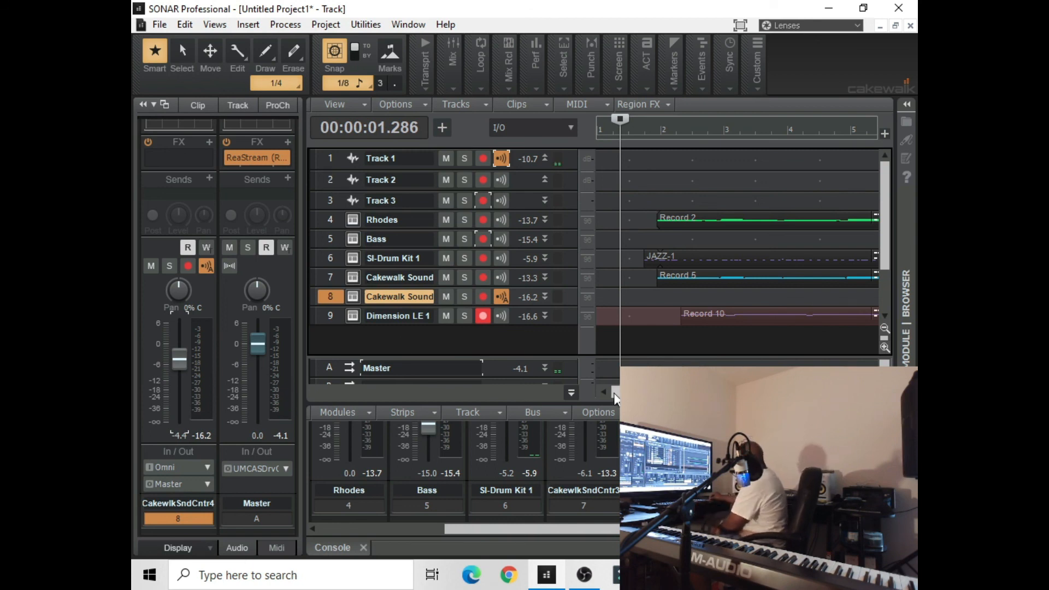
drag(614, 395, 598, 373)
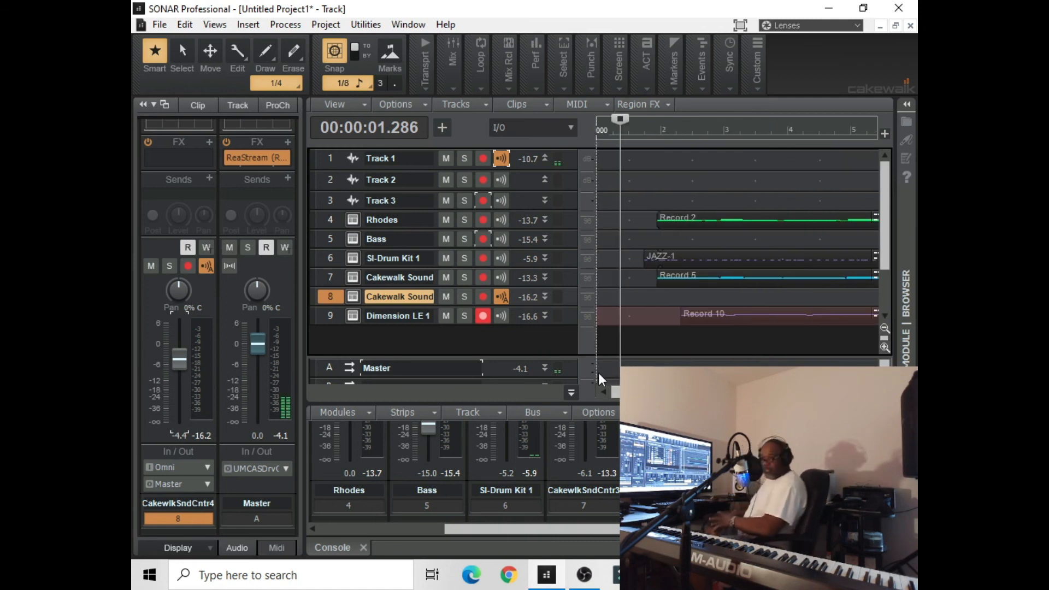